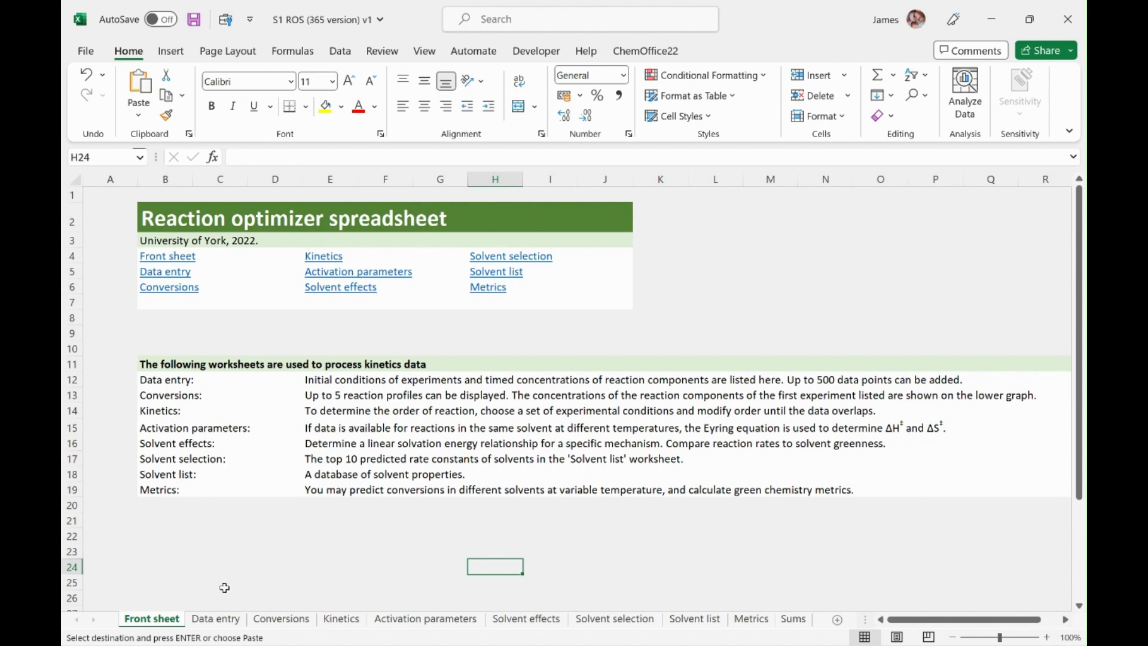
On the Data entry sheet, paste Dimethyl itaconate, Piperidine and Dimethyl 2-(1-piperidinylmethyl)butanedioate as reactants A, B and product P, keeping the catalyst settings at N.
{"action": "left_click", "coordinate": [215, 622]}
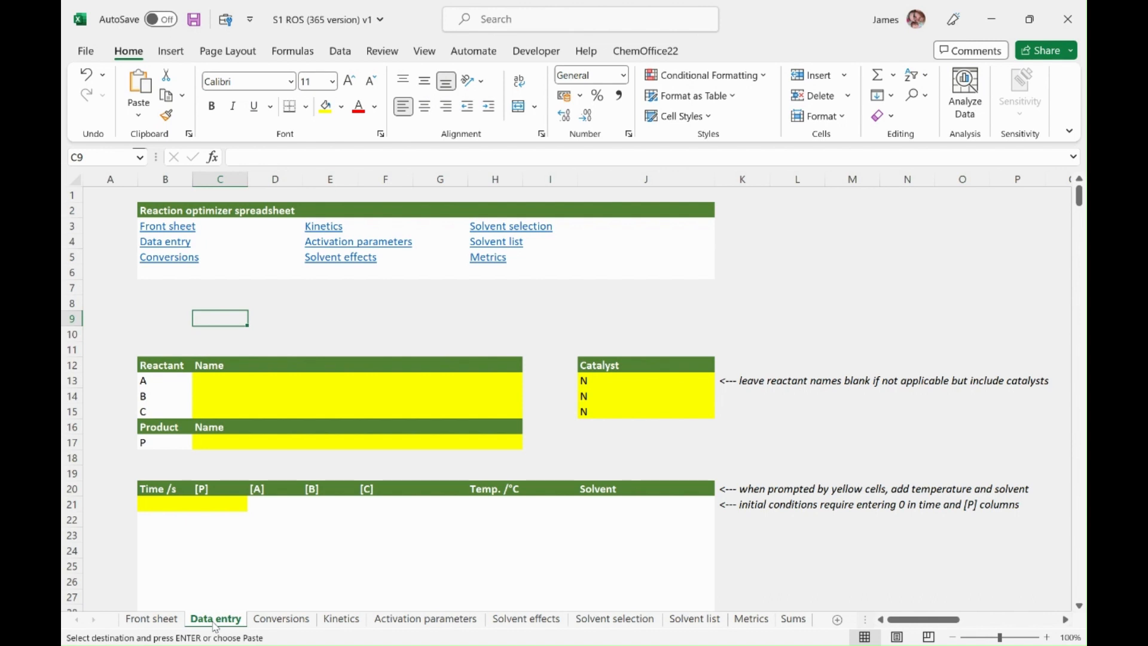
{"action": "key", "text": "Down"}
{"action": "key", "text": "Down"}
{"action": "key", "text": "Down"}
{"action": "key", "text": "Down"}
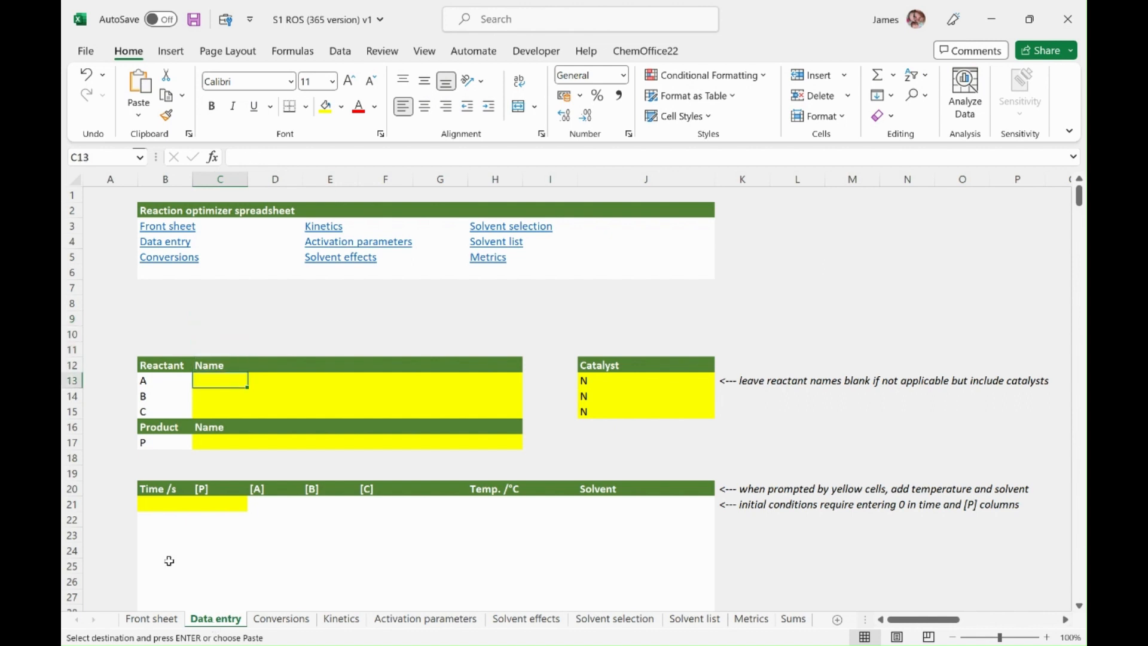
{"action": "left_click", "coordinate": [141, 124]}
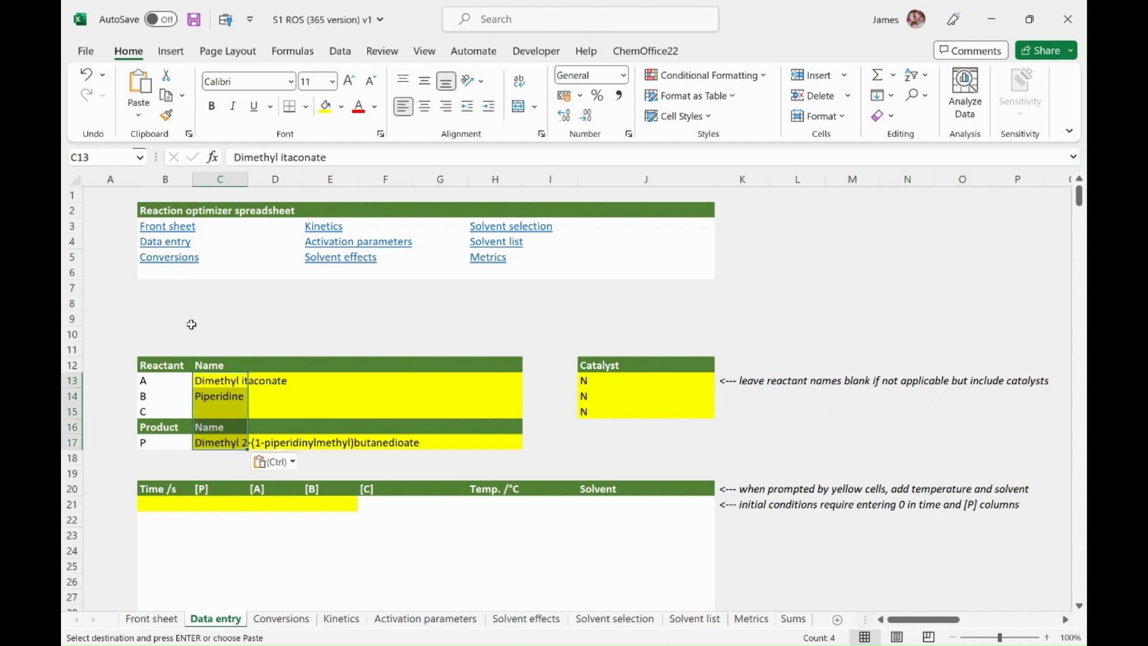
{"action": "left_click", "coordinate": [223, 321]}
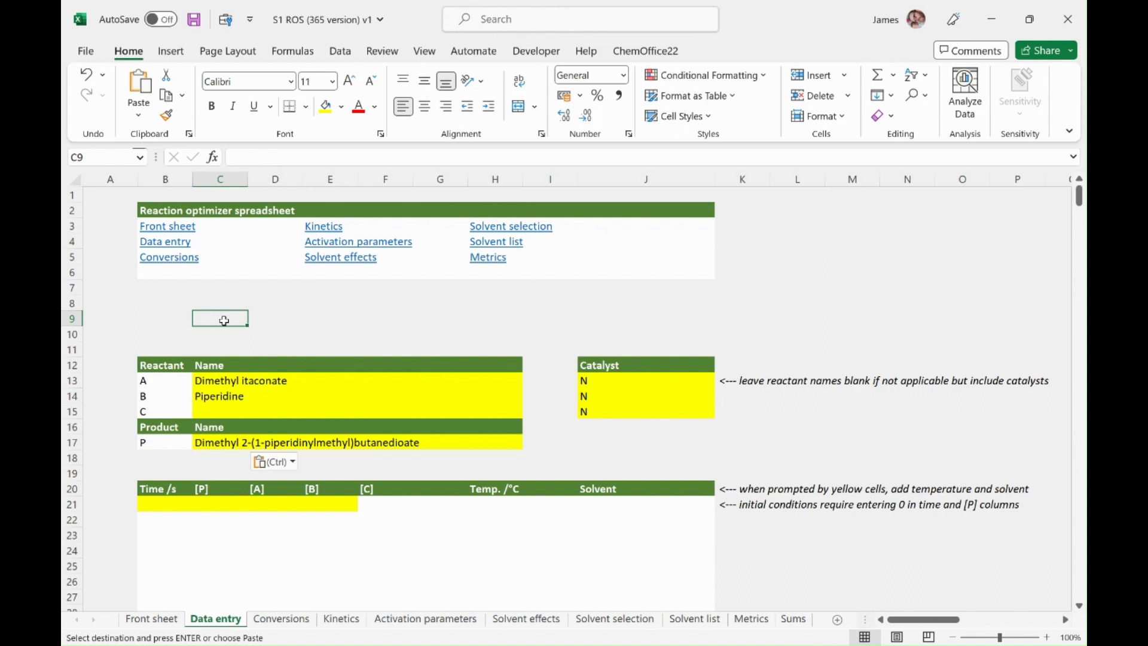
{"action": "left_click", "coordinate": [625, 382]}
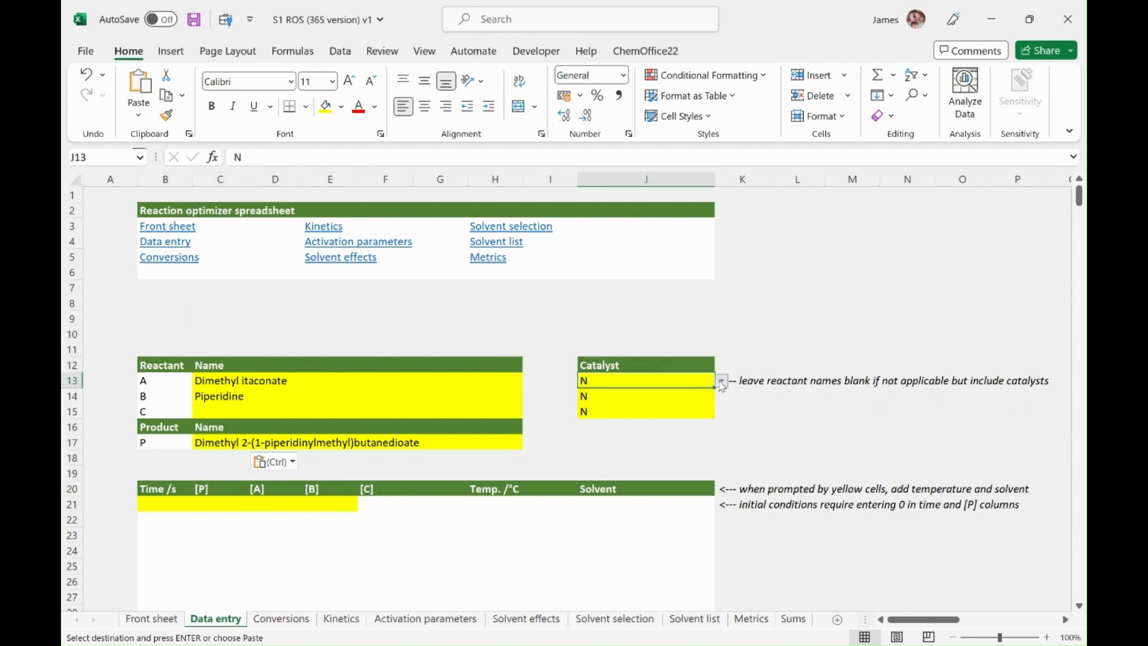
{"action": "left_click", "coordinate": [629, 456]}
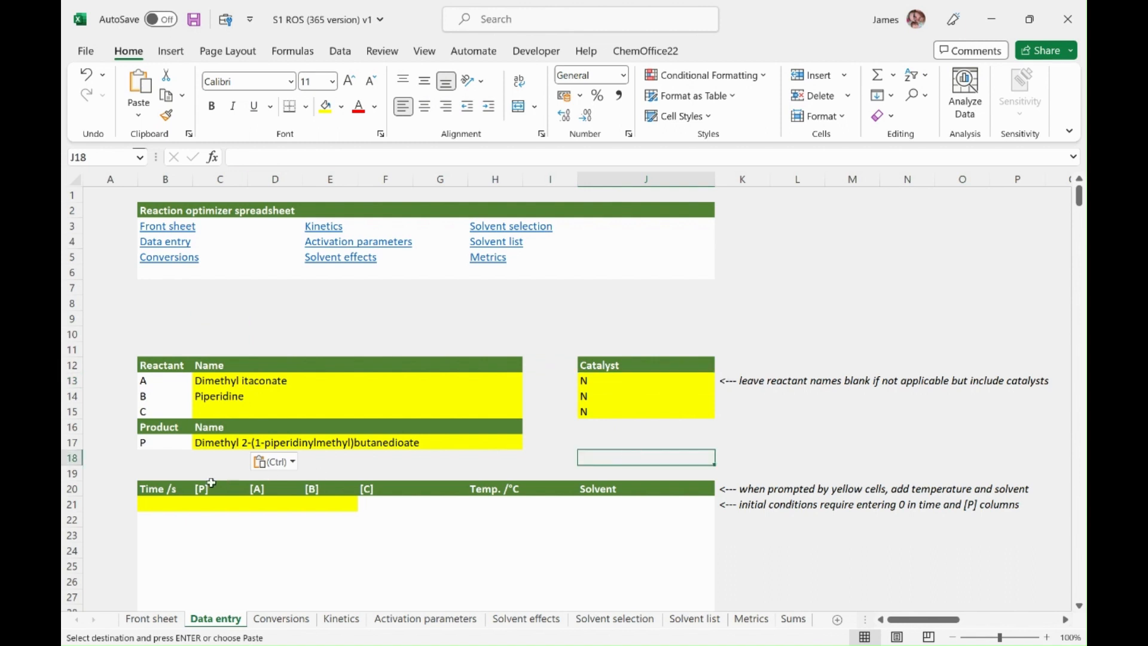
Start the first experiment in row 21 with time 0, temperature 30 °C and Ethanol as the solvent.
{"action": "left_click", "coordinate": [165, 505]}
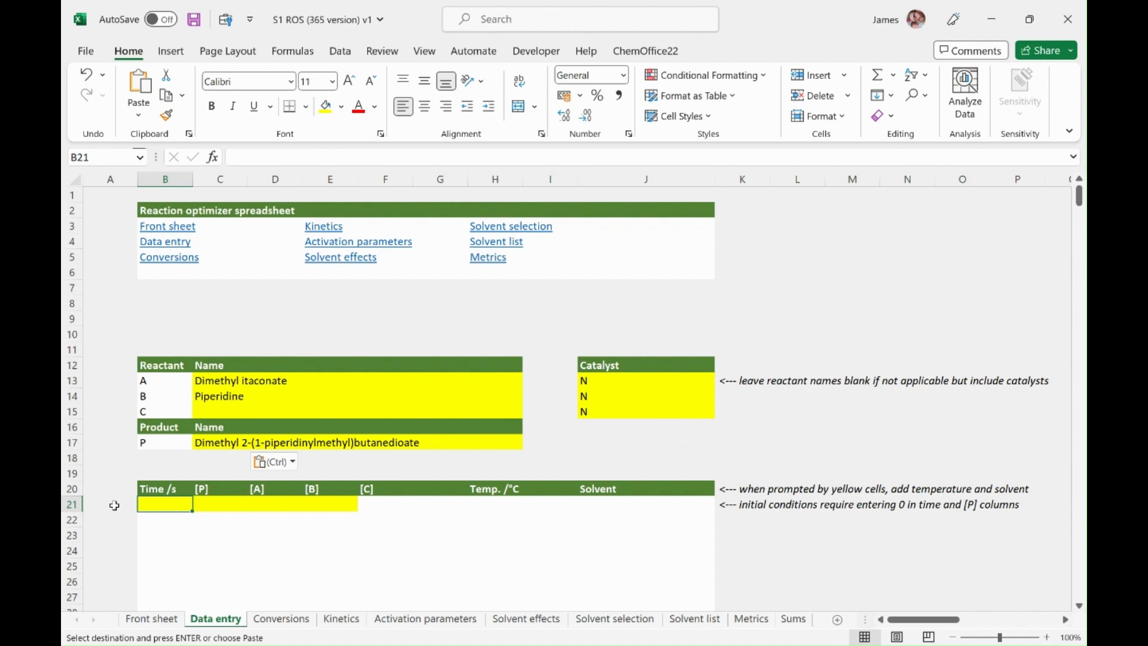
{"action": "type", "text": "0"}
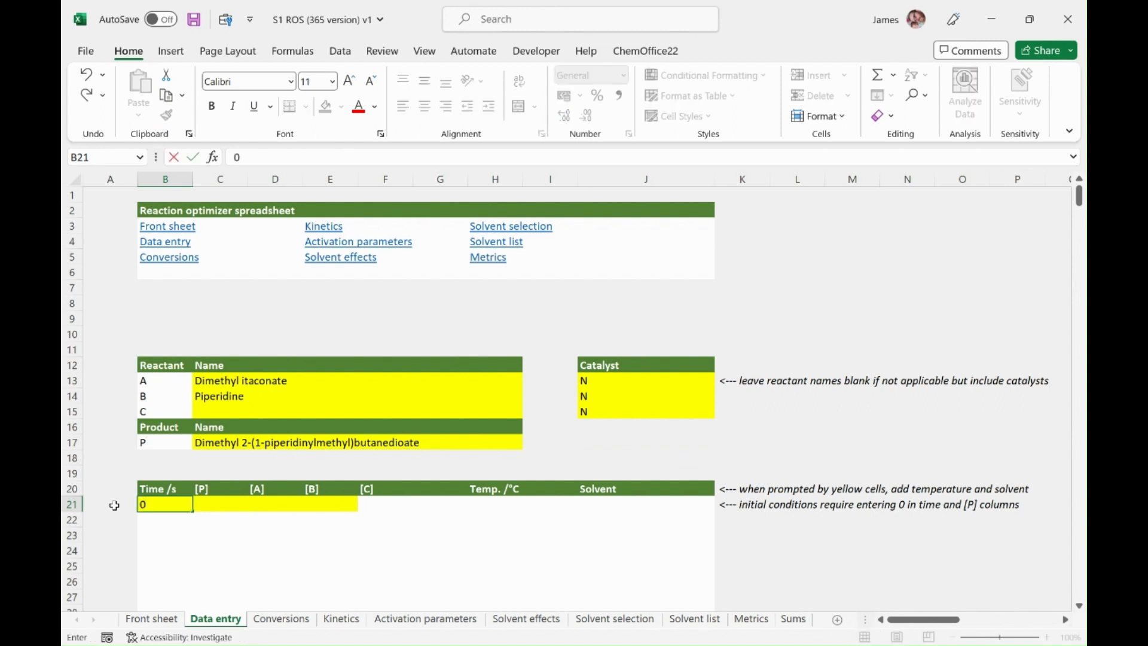
{"action": "key", "text": "Tab"}
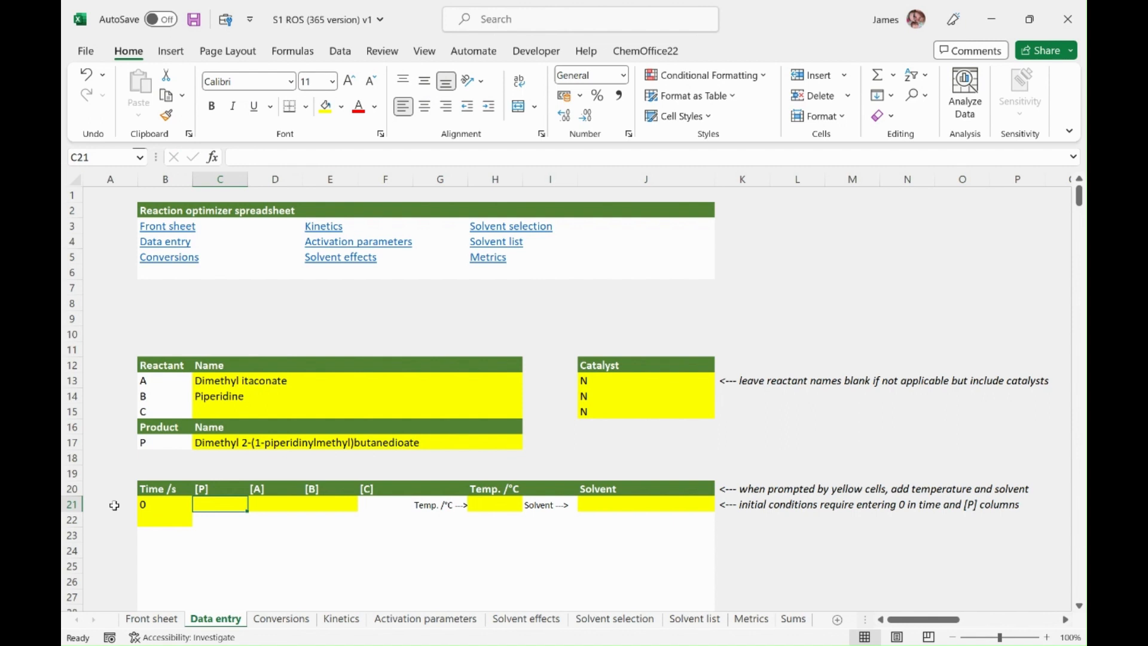
{"action": "key", "text": "Tab"}
{"action": "key", "text": "Tab"}
{"action": "key", "text": "Tab"}
{"action": "key", "text": "Tab"}
{"action": "key", "text": "Tab"}
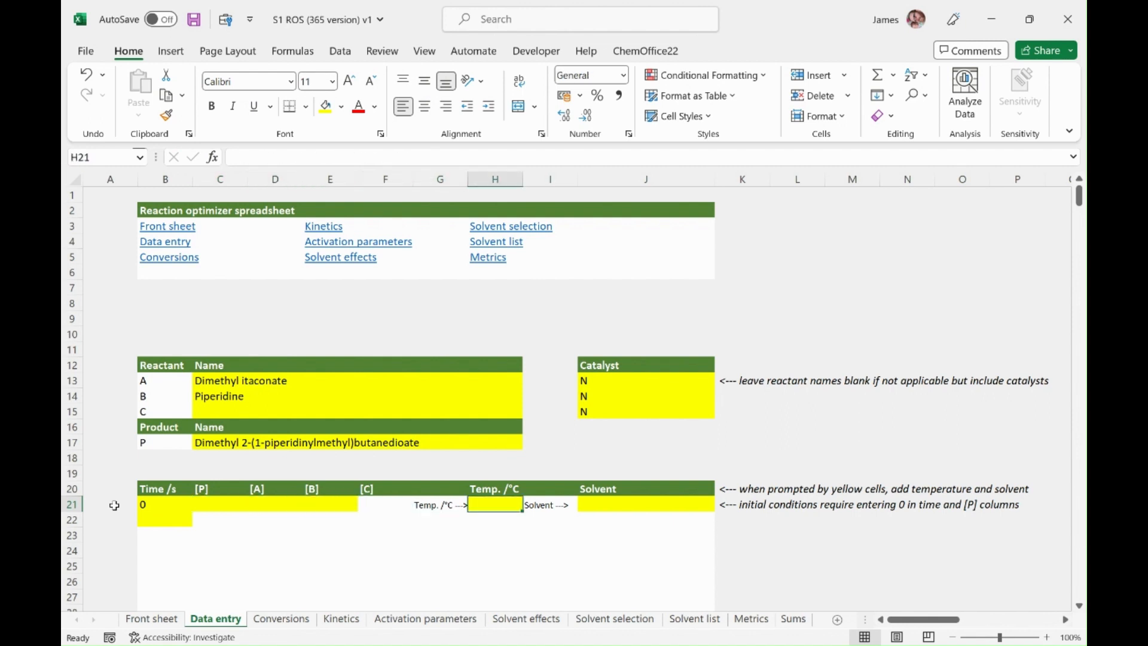
{"action": "type", "text": "30"}
{"action": "key", "text": "Tab"}
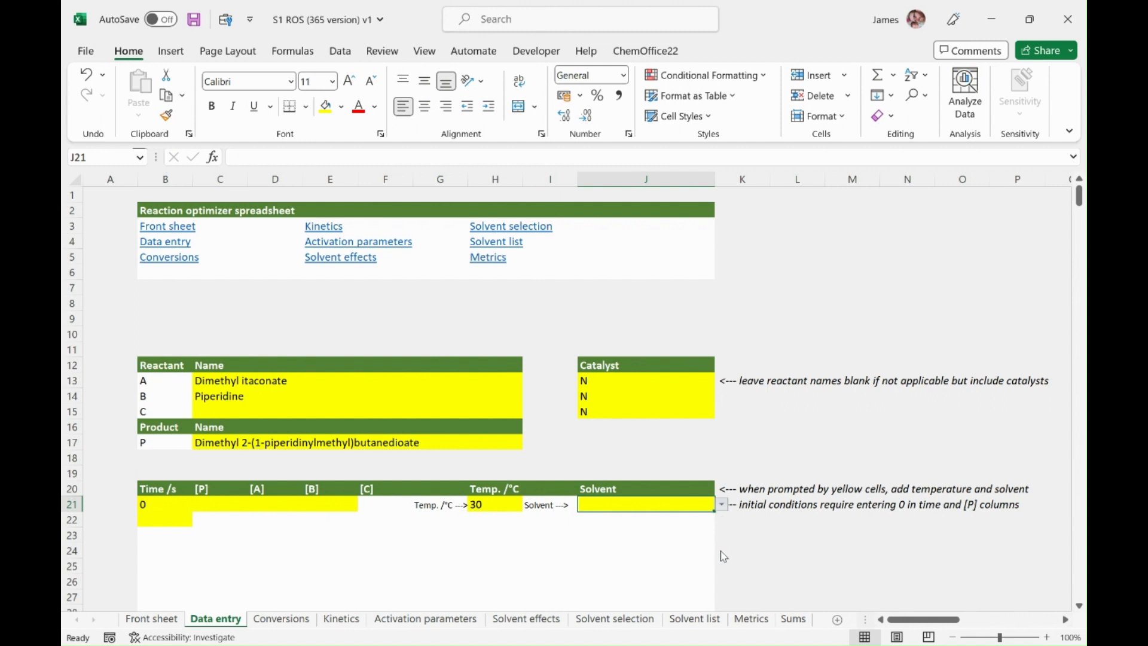
{"action": "left_click", "coordinate": [607, 566]}
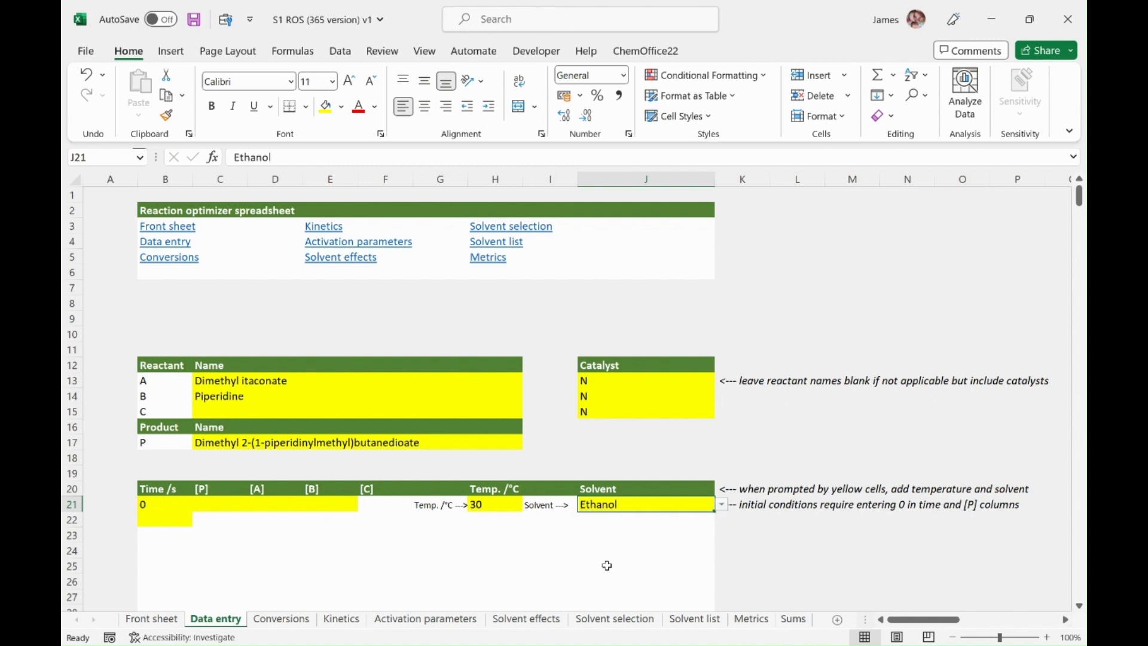
Enter the initial concentrations in row 21 as 0 for [P], 0.6 for [A] and 0.6 for [B].
{"action": "left_click", "coordinate": [210, 509]}
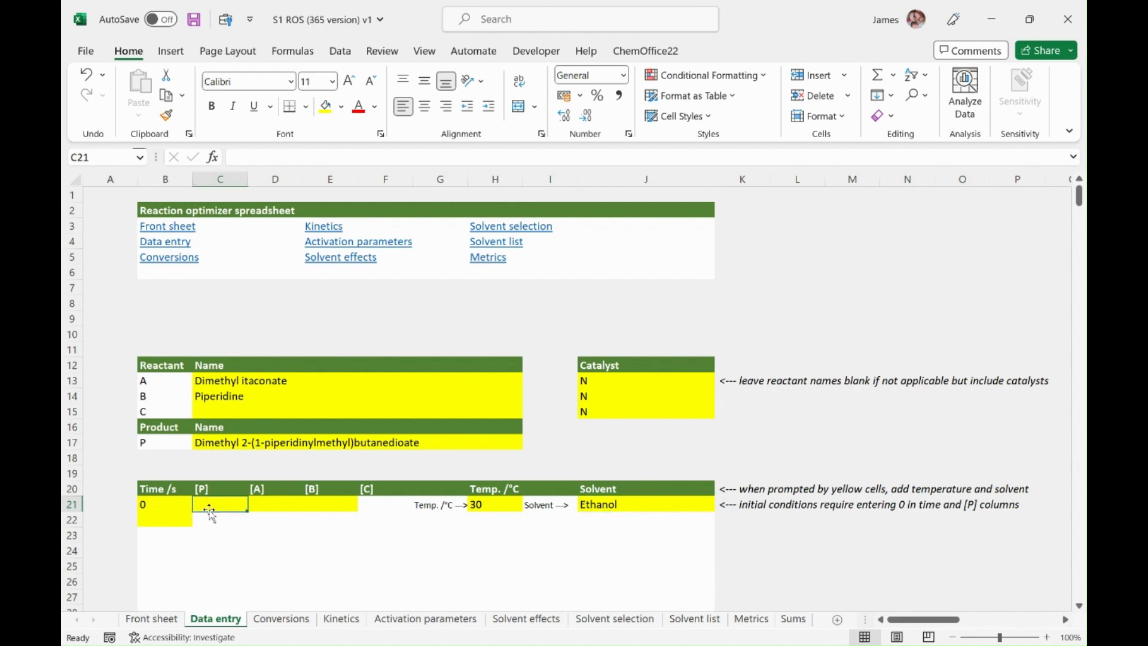
{"action": "type", "text": "0"}
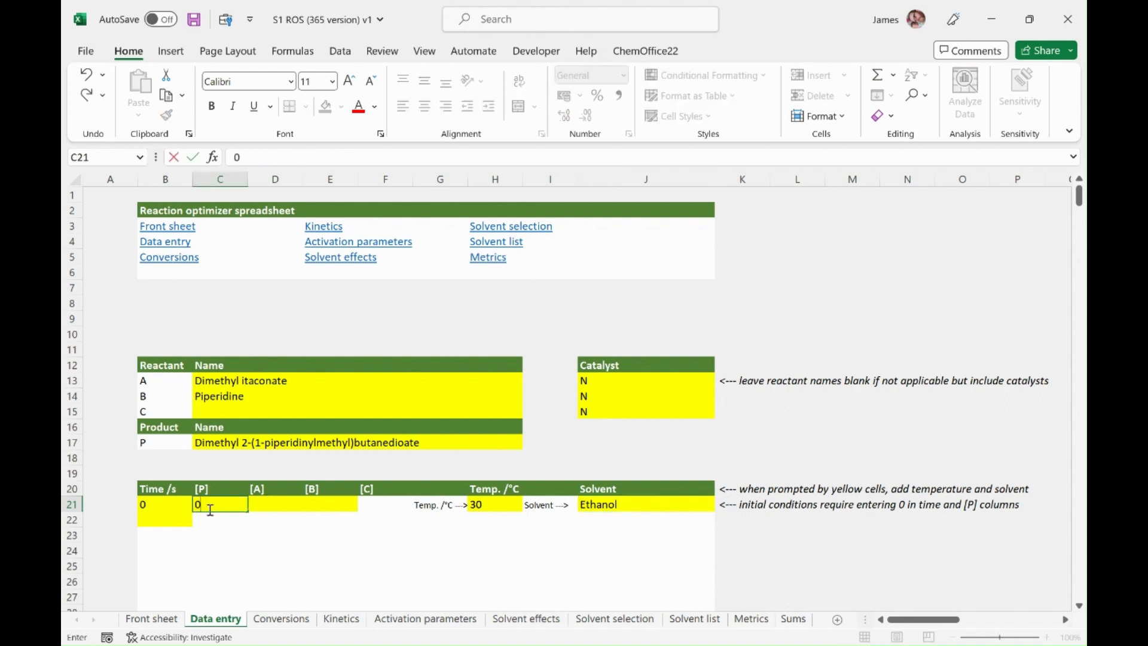
{"action": "key", "text": "Tab"}
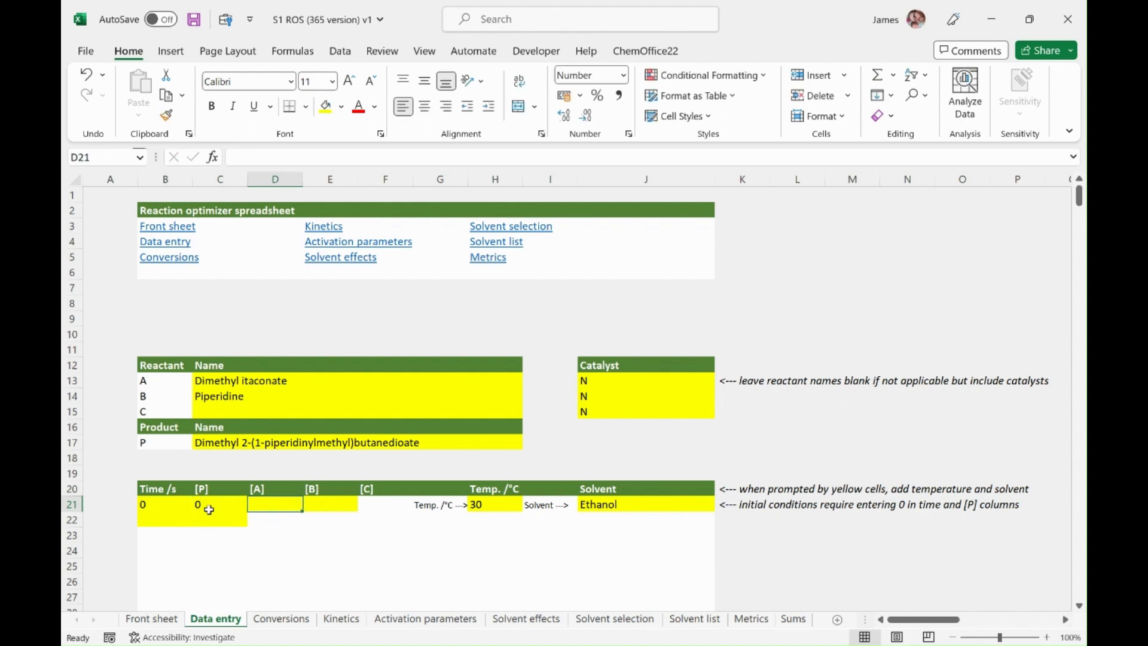
{"action": "type", "text": "0.6"}
{"action": "key", "text": "Tab"}
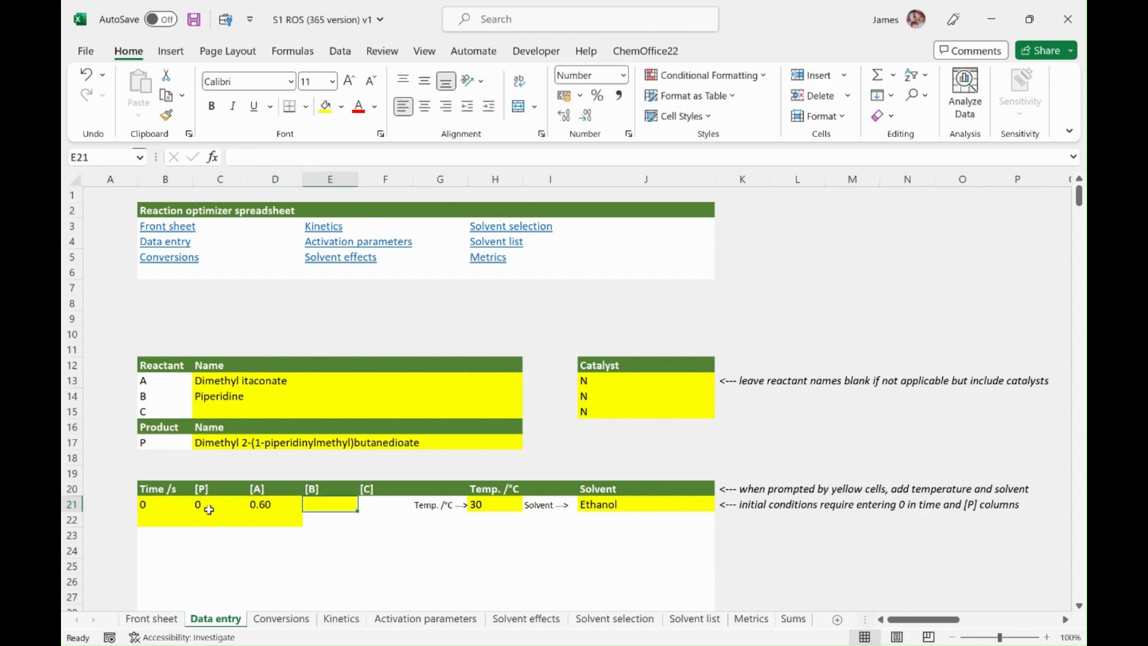
{"action": "type", "text": "0.6"}
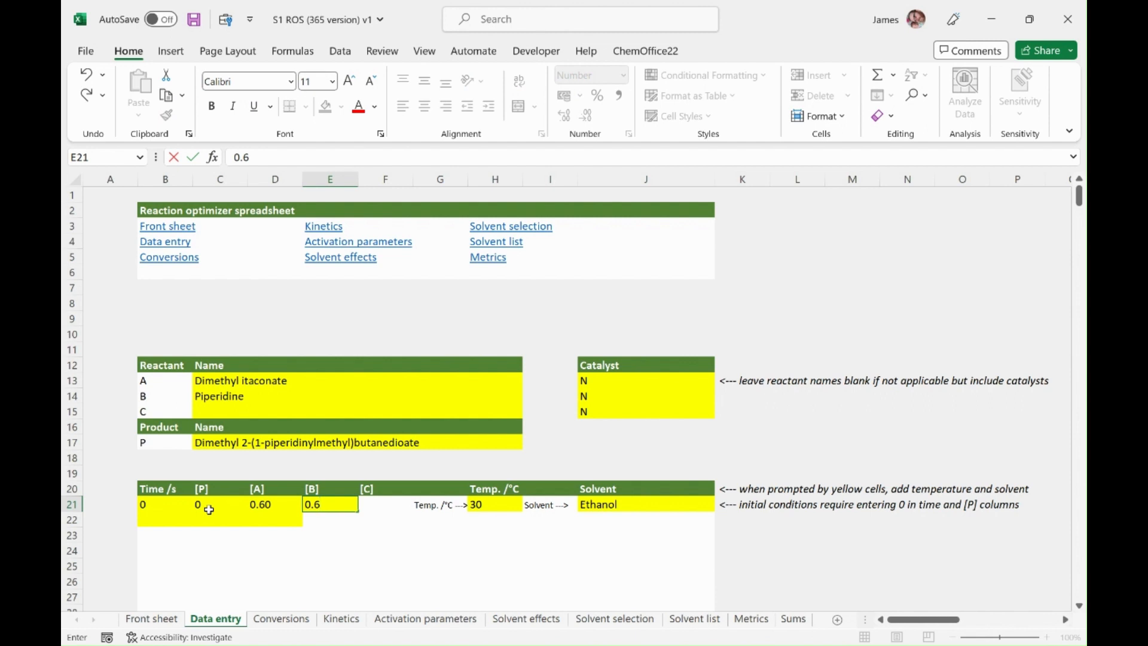
{"action": "key", "text": "Return"}
Paste the remaining timed concentration data, temperatures and solvents into the data table starting at cell B22.
{"action": "key", "text": "Left"}
{"action": "key", "text": "Left"}
{"action": "key", "text": "Left"}
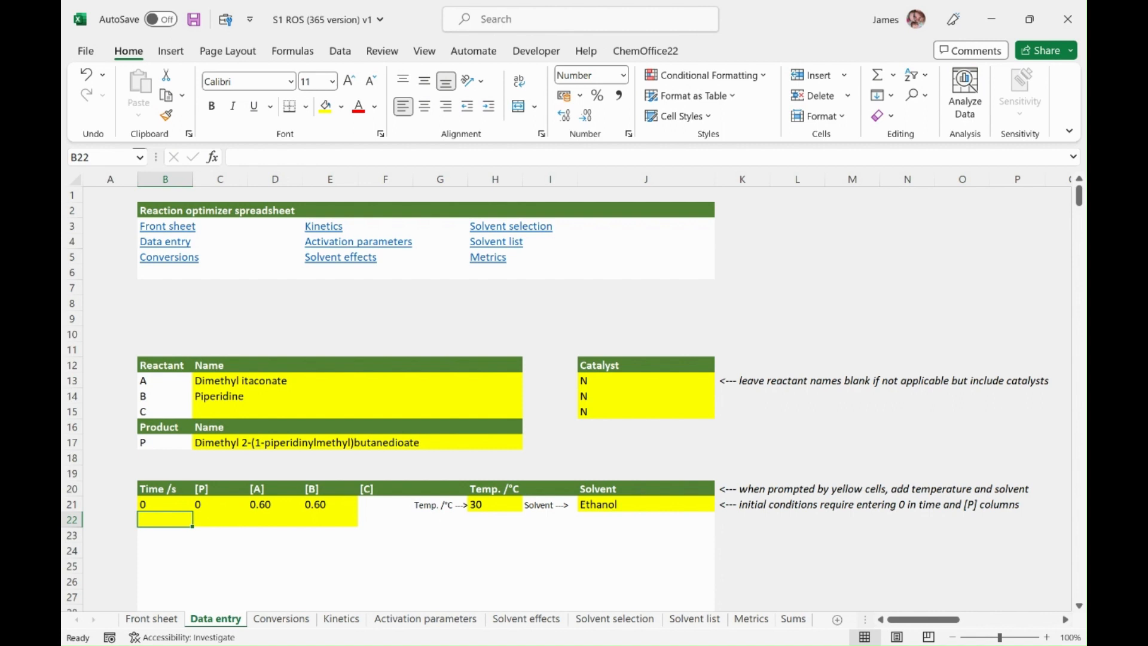
{"action": "key", "text": "ctrl+v"}
{"action": "left_click", "coordinate": [120, 317]}
Review the pasted data rows, checking how each new experiment starts at time 0 with its temperature and solvent.
{"action": "key", "text": "Down"}
{"action": "key", "text": "Down"}
{"action": "key", "text": "Down"}
{"action": "key", "text": "Down"}
{"action": "key", "text": "Down"}
{"action": "key", "text": "Down"}
{"action": "key", "text": "Down"}
{"action": "key", "text": "Down"}
{"action": "key", "text": "Down"}
{"action": "key", "text": "Down"}
{"action": "key", "text": "Down"}
{"action": "key", "text": "Down"}
{"action": "key", "text": "Down"}
{"action": "key", "text": "Down"}
{"action": "key", "text": "Down"}
{"action": "key", "text": "Down"}
{"action": "key", "text": "Down"}
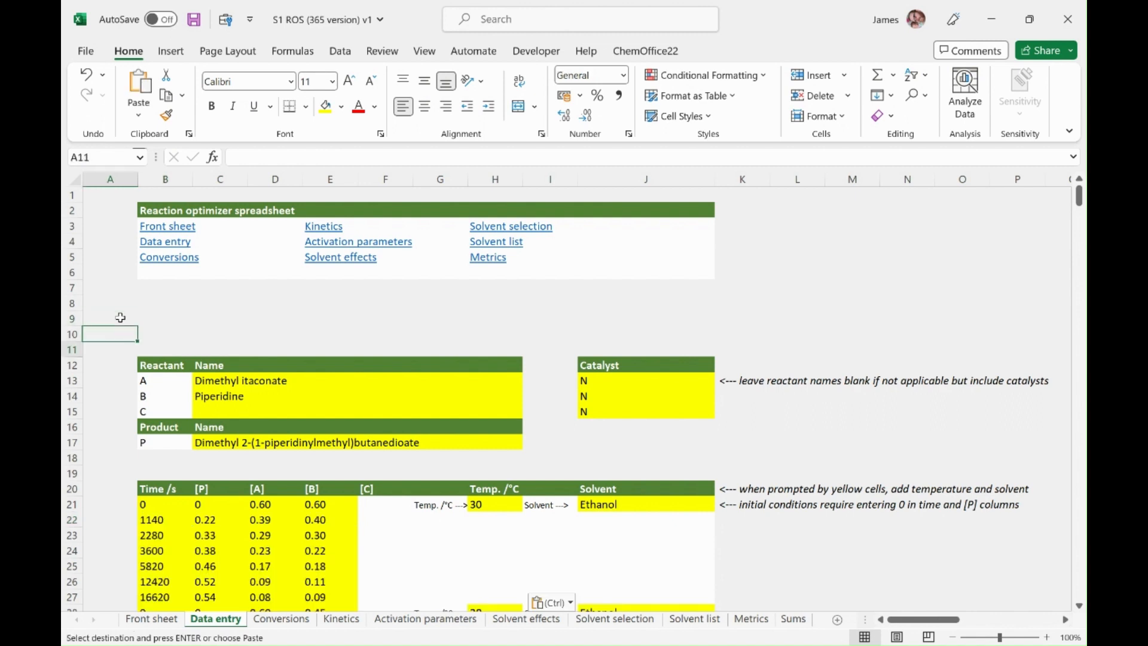
{"action": "key", "text": "Down"}
{"action": "key", "text": "Down"}
{"action": "key", "text": "Down"}
{"action": "key", "text": "Down"}
{"action": "key", "text": "Down"}
{"action": "key", "text": "Down"}
{"action": "key", "text": "Down"}
{"action": "key", "text": "Down"}
{"action": "key", "text": "Down"}
{"action": "key", "text": "Down"}
{"action": "key", "text": "Down"}
{"action": "key", "text": "Down"}
{"action": "key", "text": "Down"}
{"action": "key", "text": "Down"}
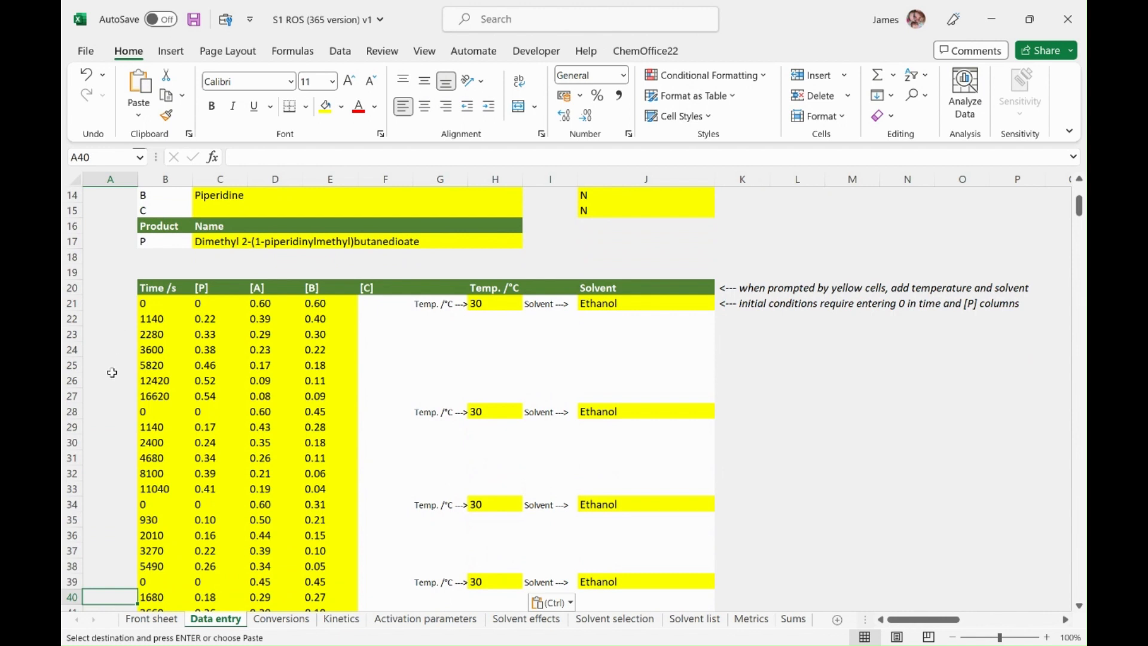
{"action": "left_click", "coordinate": [150, 409]}
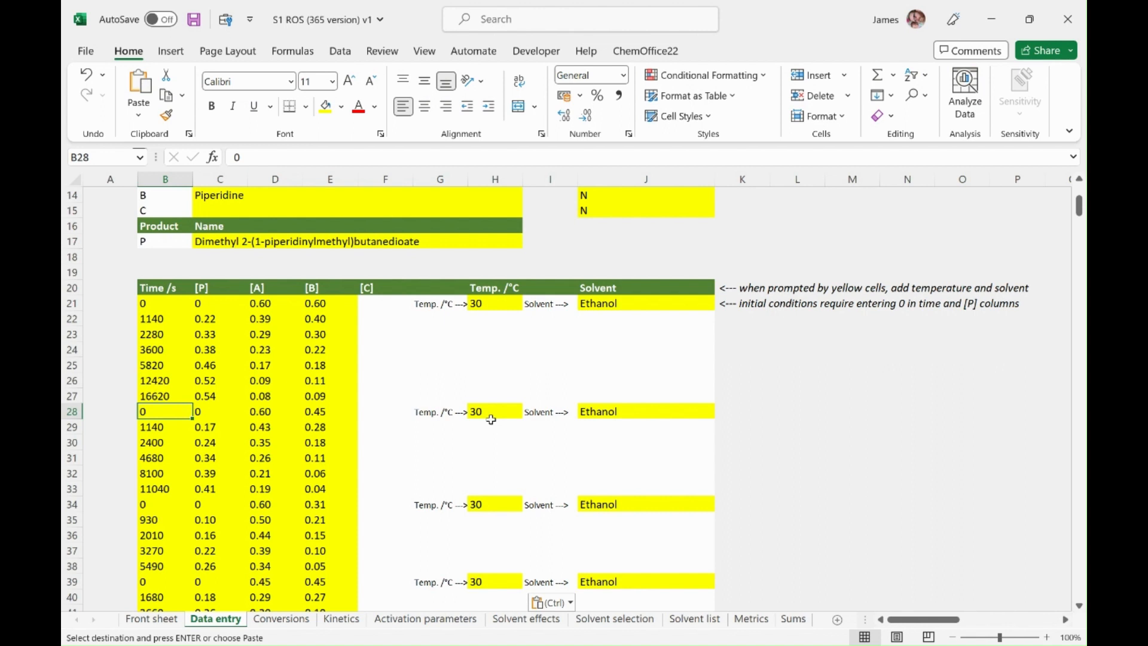
{"action": "left_click", "coordinate": [491, 456]}
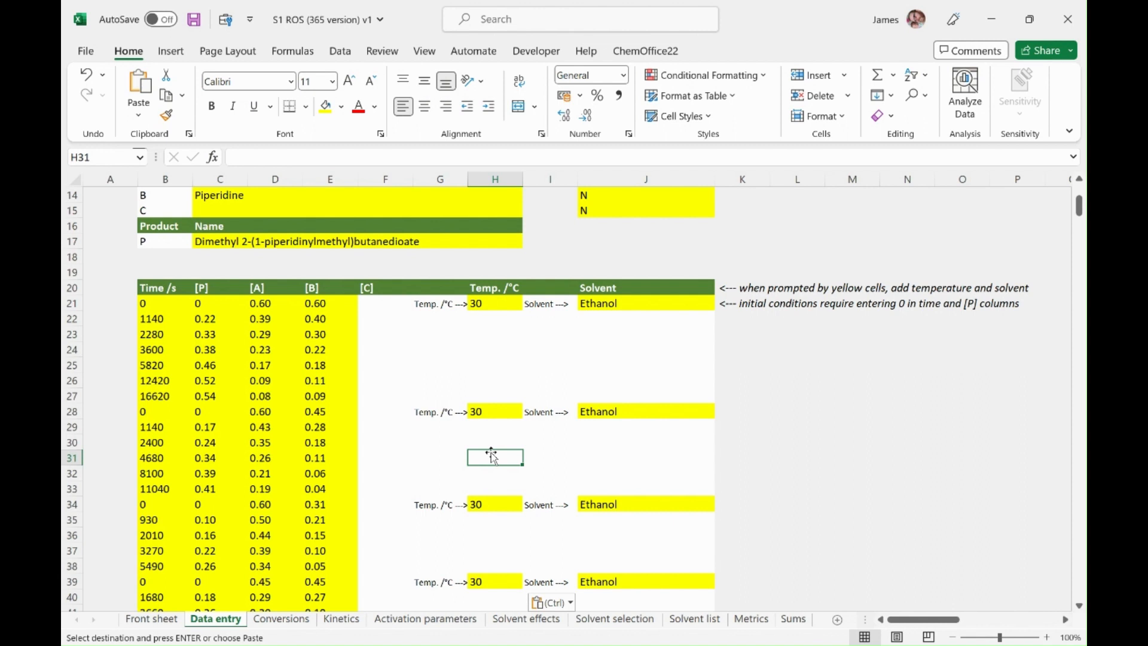
On the Conversions sheet, look through the full reference list of experiments and the empty graphs.
{"action": "left_click", "coordinate": [281, 619]}
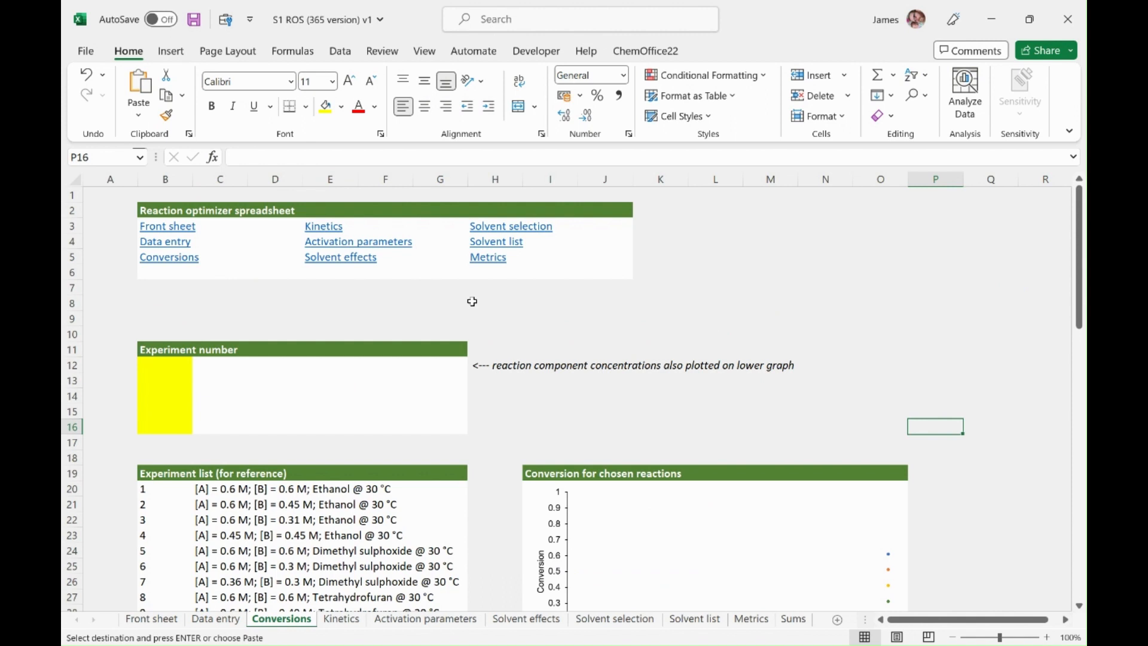
{"action": "left_click", "coordinate": [99, 491]}
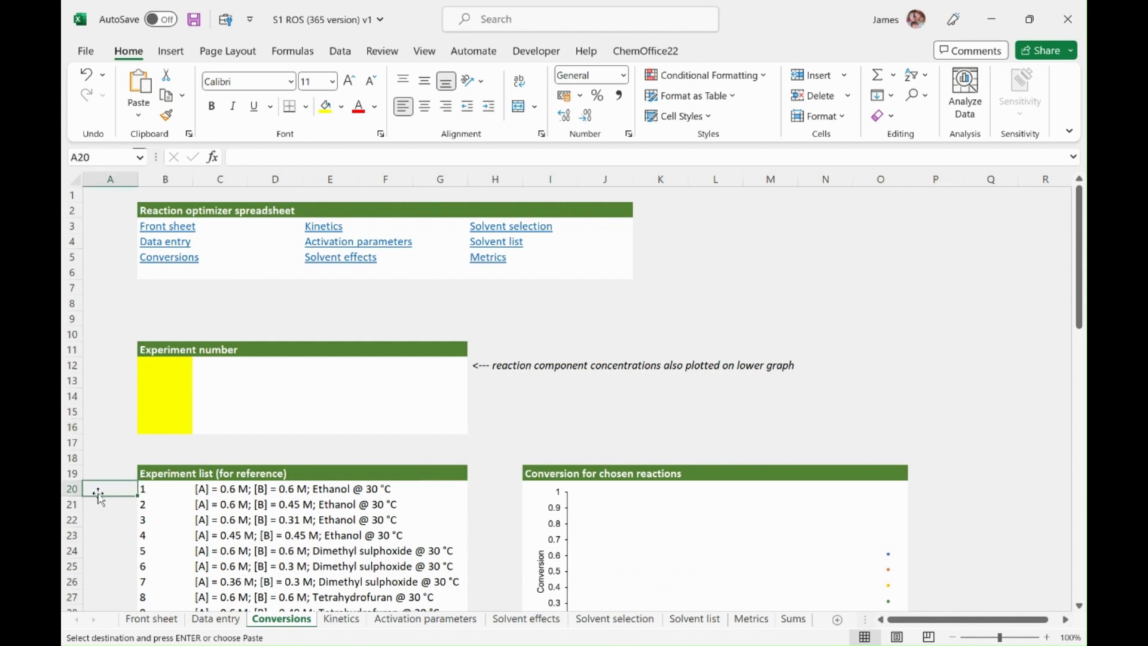
{"action": "key", "text": "Down"}
{"action": "key", "text": "Down"}
{"action": "key", "text": "Down"}
{"action": "key", "text": "Down"}
{"action": "key", "text": "Down"}
{"action": "key", "text": "Down"}
{"action": "key", "text": "Down"}
{"action": "key", "text": "Down"}
{"action": "key", "text": "Down"}
{"action": "key", "text": "Down"}
{"action": "key", "text": "Down"}
{"action": "key", "text": "Down"}
{"action": "key", "text": "Down"}
{"action": "key", "text": "Down"}
{"action": "key", "text": "Down"}
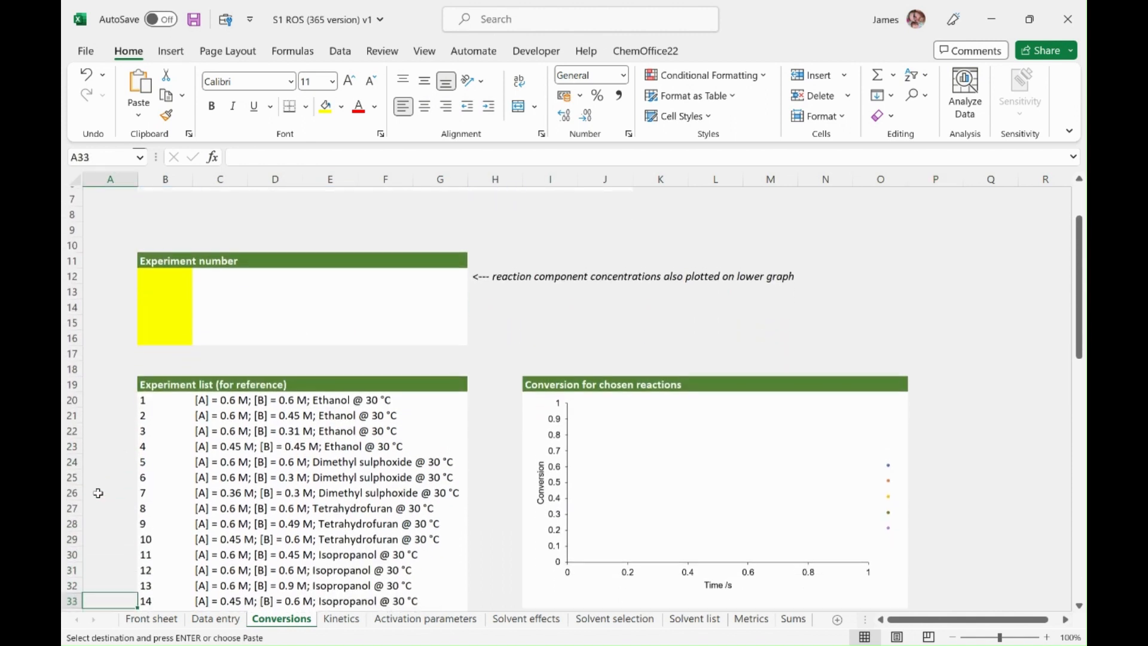
{"action": "key", "text": "Down"}
{"action": "key", "text": "Down"}
{"action": "key", "text": "Down"}
{"action": "key", "text": "Down"}
{"action": "key", "text": "Down"}
{"action": "key", "text": "Down"}
{"action": "key", "text": "Down"}
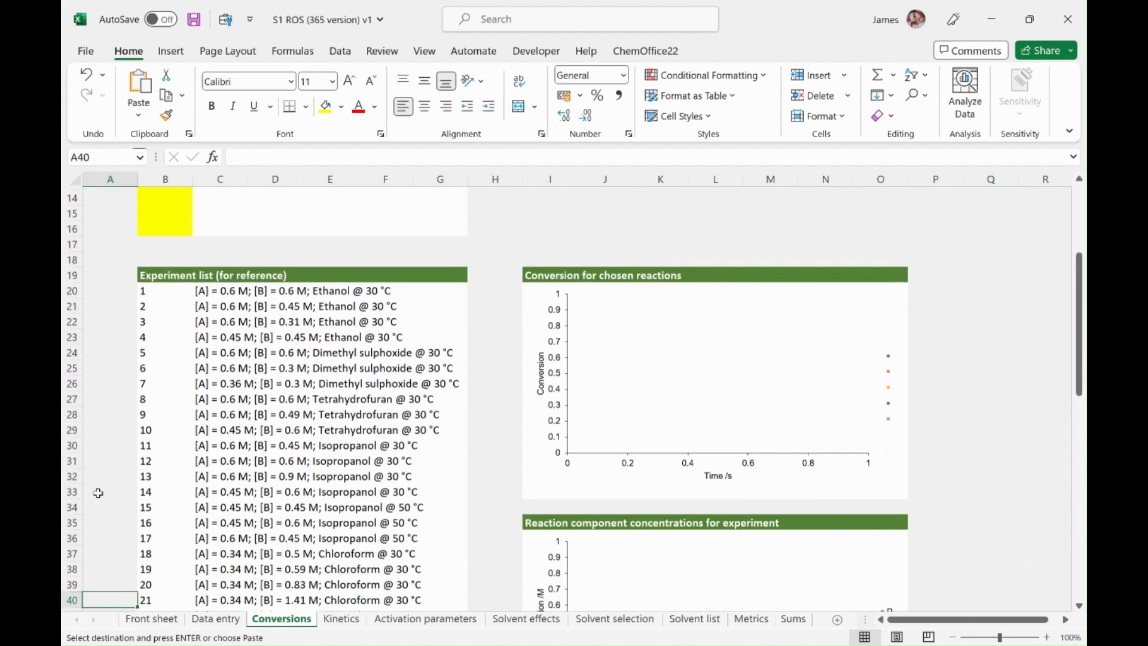
{"action": "key", "text": "Down"}
{"action": "key", "text": "Down"}
{"action": "key", "text": "Down"}
{"action": "key", "text": "Down"}
{"action": "key", "text": "Down"}
{"action": "key", "text": "Down"}
{"action": "key", "text": "Down"}
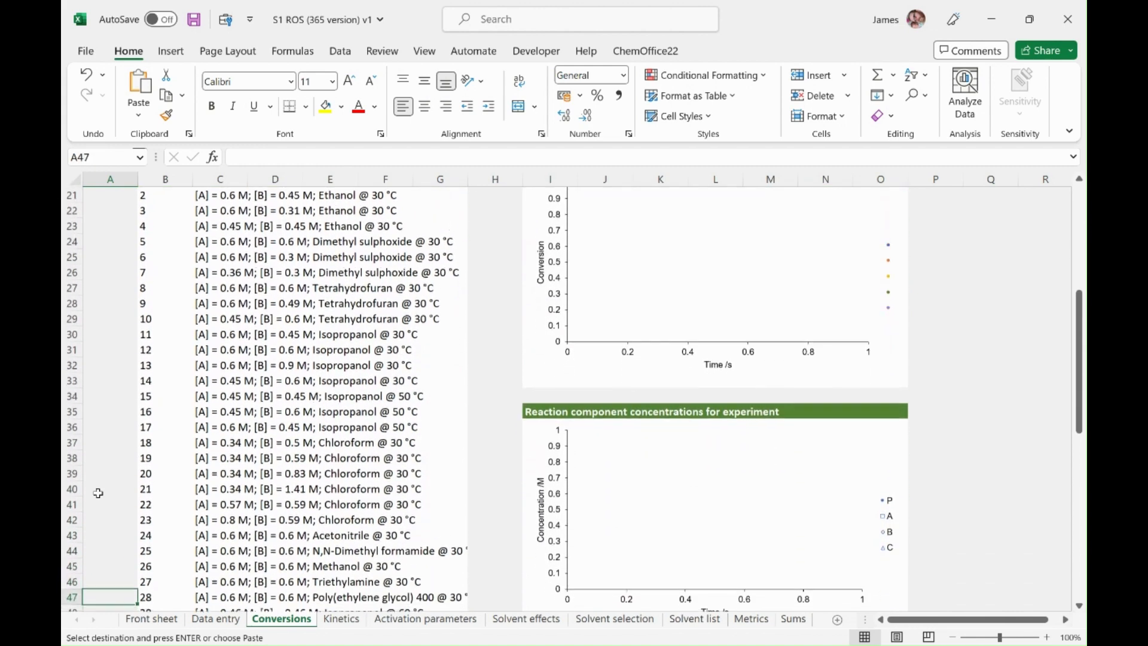
{"action": "key", "text": "Down"}
{"action": "key", "text": "Down"}
{"action": "key", "text": "Down"}
{"action": "key", "text": "Down"}
{"action": "key", "text": "Down"}
{"action": "key", "text": "Down"}
{"action": "key", "text": "Down"}
{"action": "key", "text": "Down"}
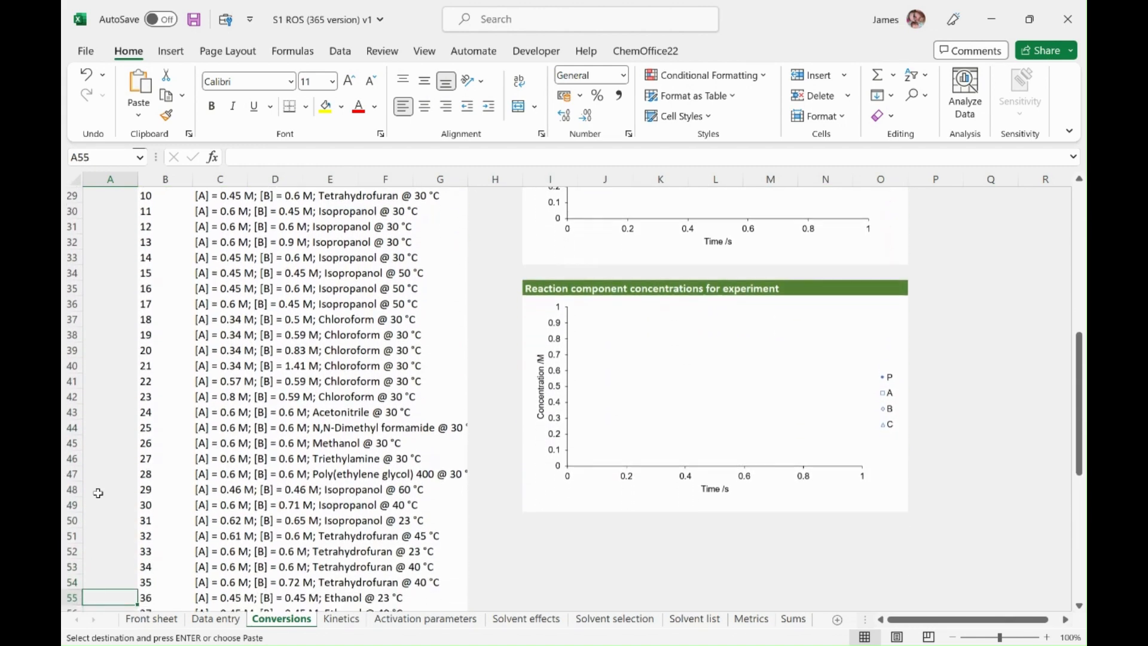
{"action": "key", "text": "Down"}
{"action": "key", "text": "Down"}
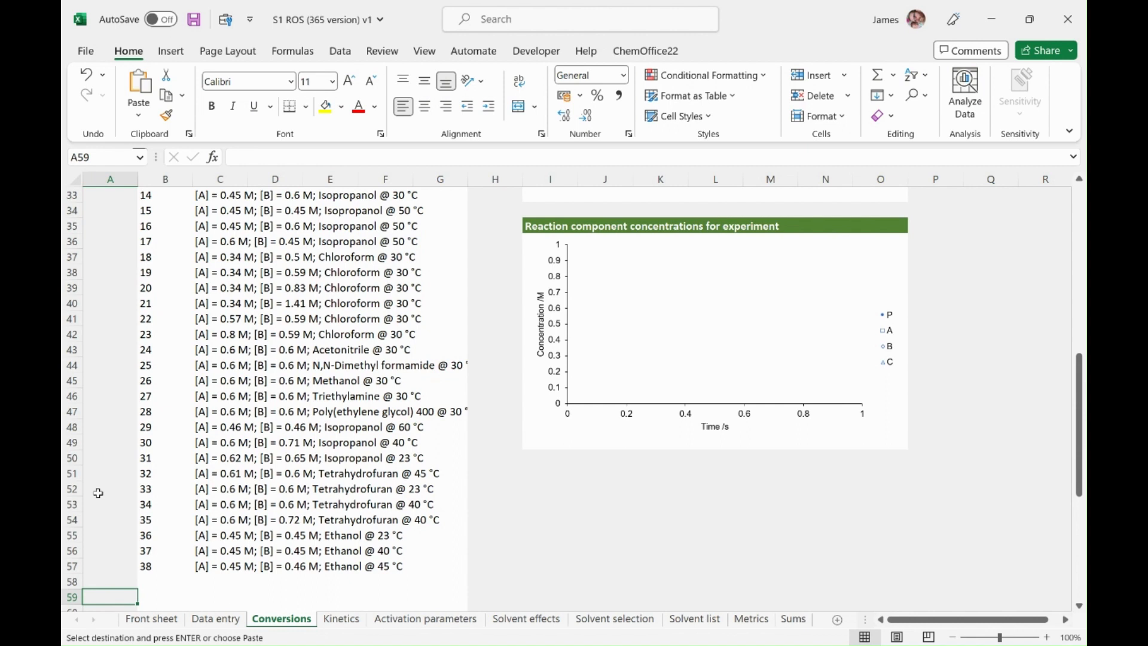
{"action": "key", "text": "Page_Up"}
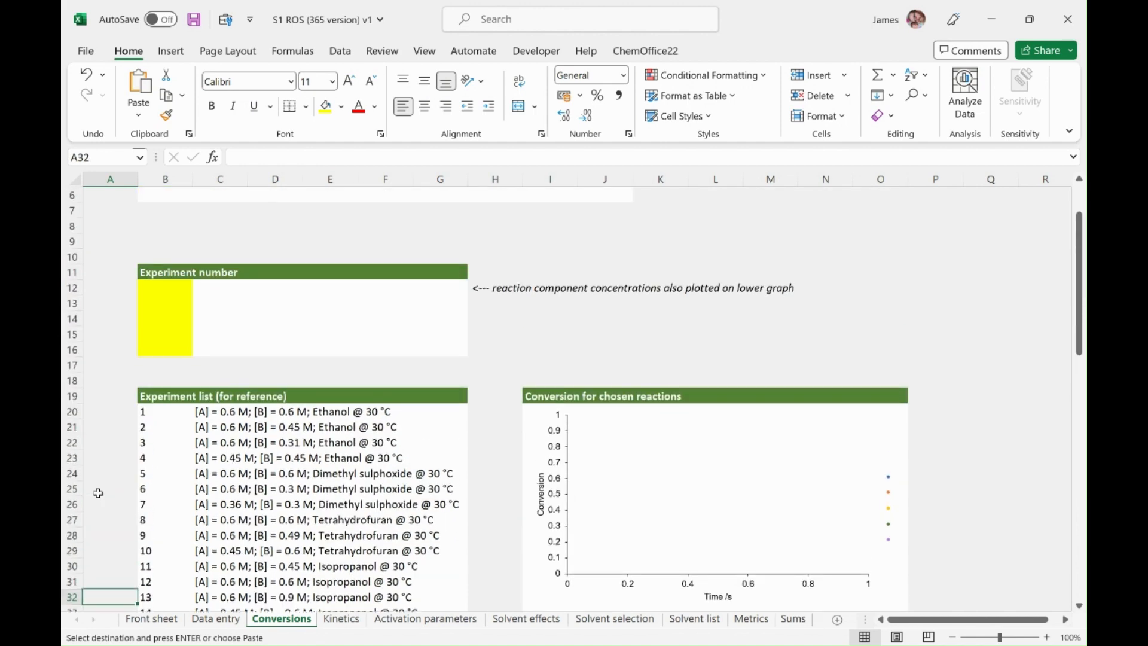
{"action": "key", "text": "Page_Up"}
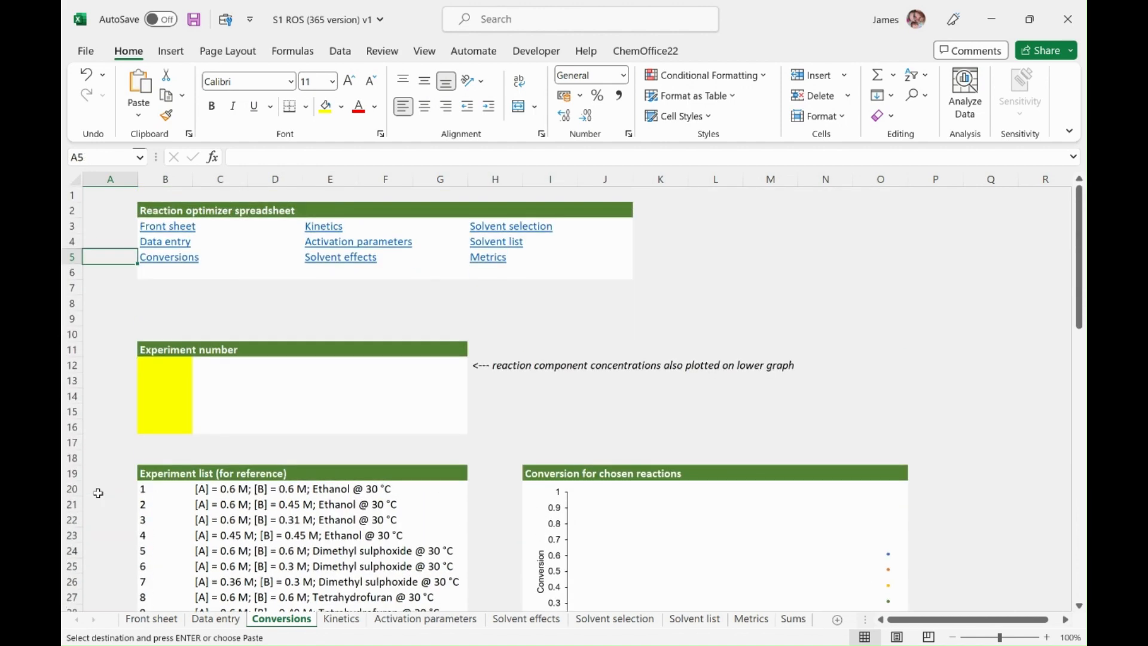
Choose experiment 1 in the first experiment number cell, B12, to plot its conversion.
{"action": "left_click", "coordinate": [172, 366]}
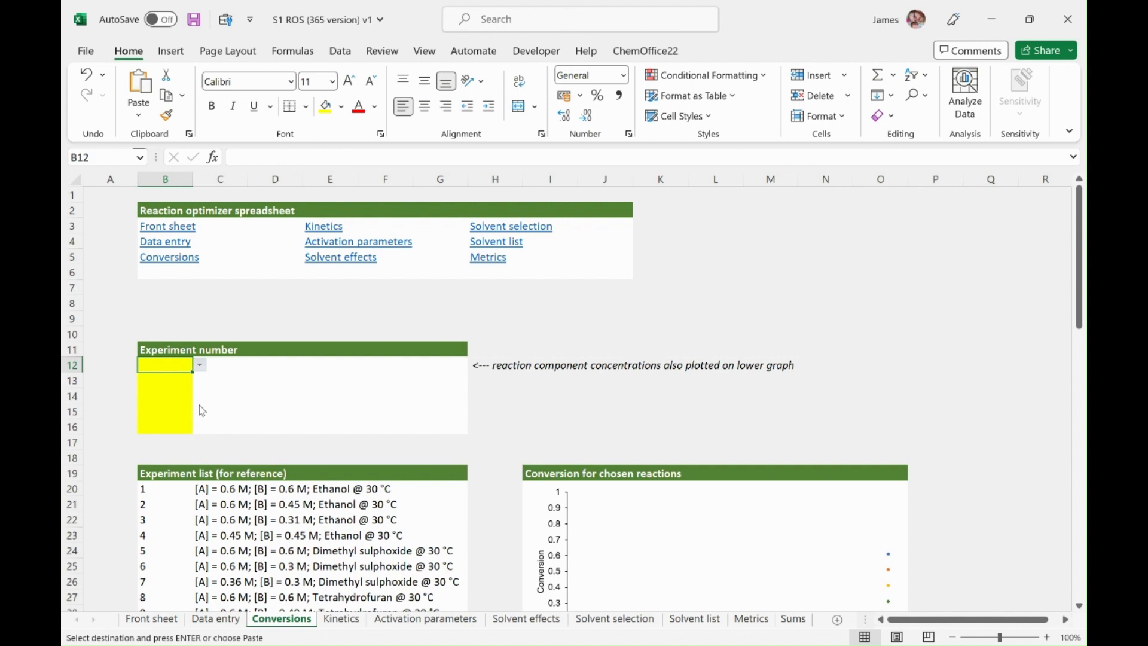
{"action": "left_click", "coordinate": [170, 387]}
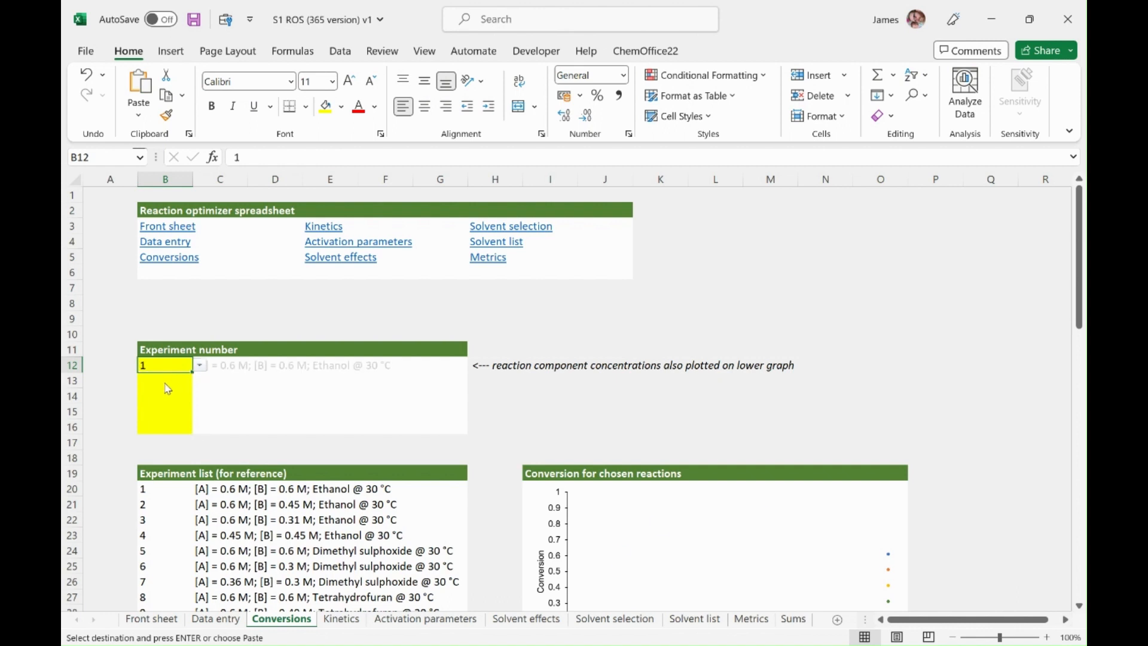
{"action": "left_click", "coordinate": [202, 371]}
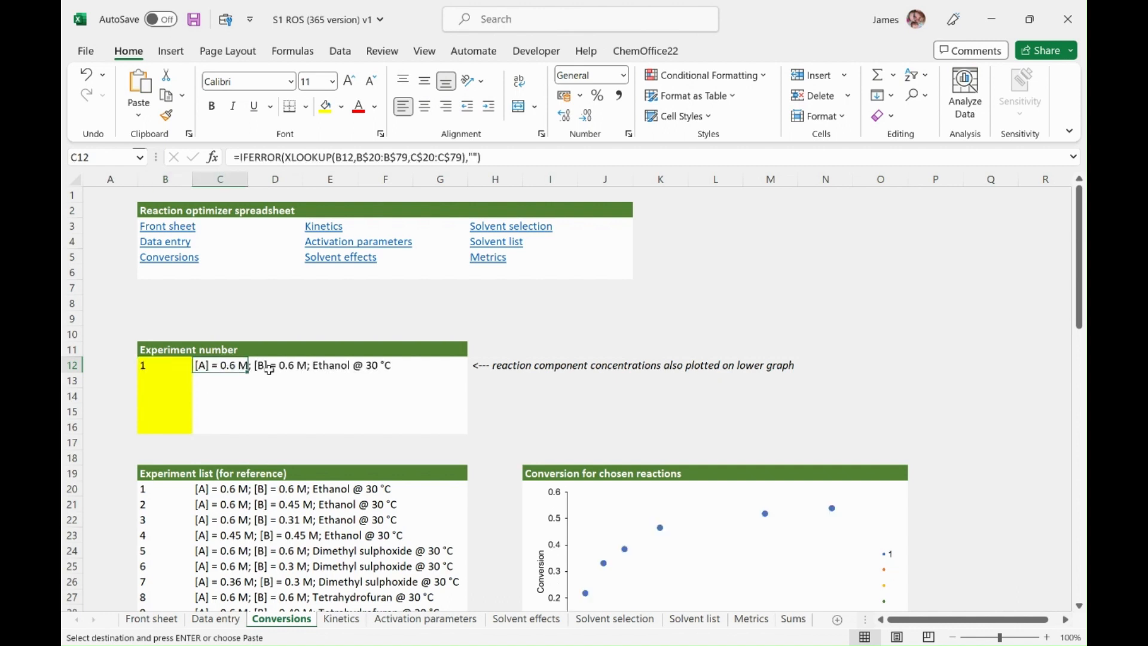
Add experiments 5 and 8 to the experiment number cells B13 and B14 to plot their conversions alongside experiment 1.
{"action": "left_click", "coordinate": [176, 378]}
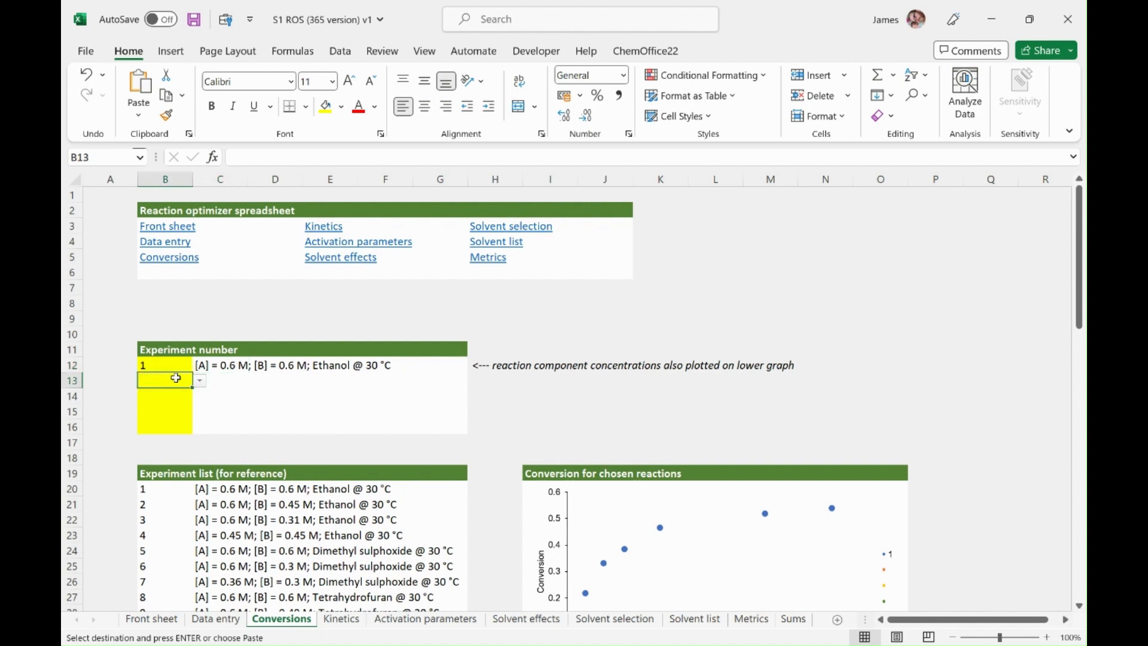
{"action": "type", "text": "5"}
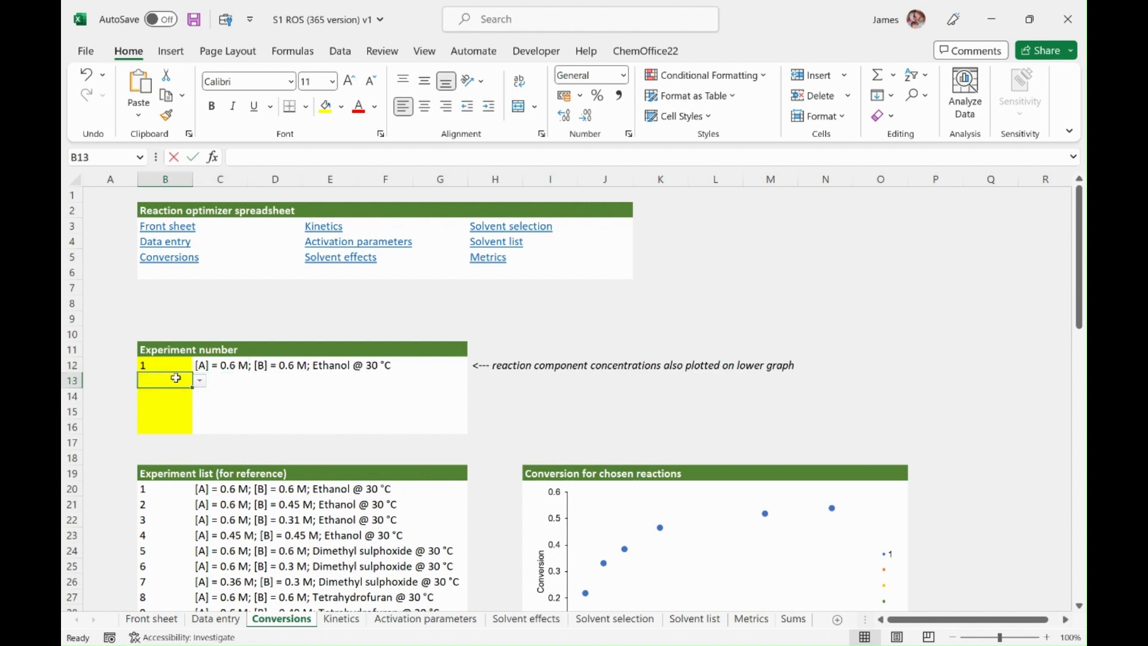
{"action": "key", "text": "Return"}
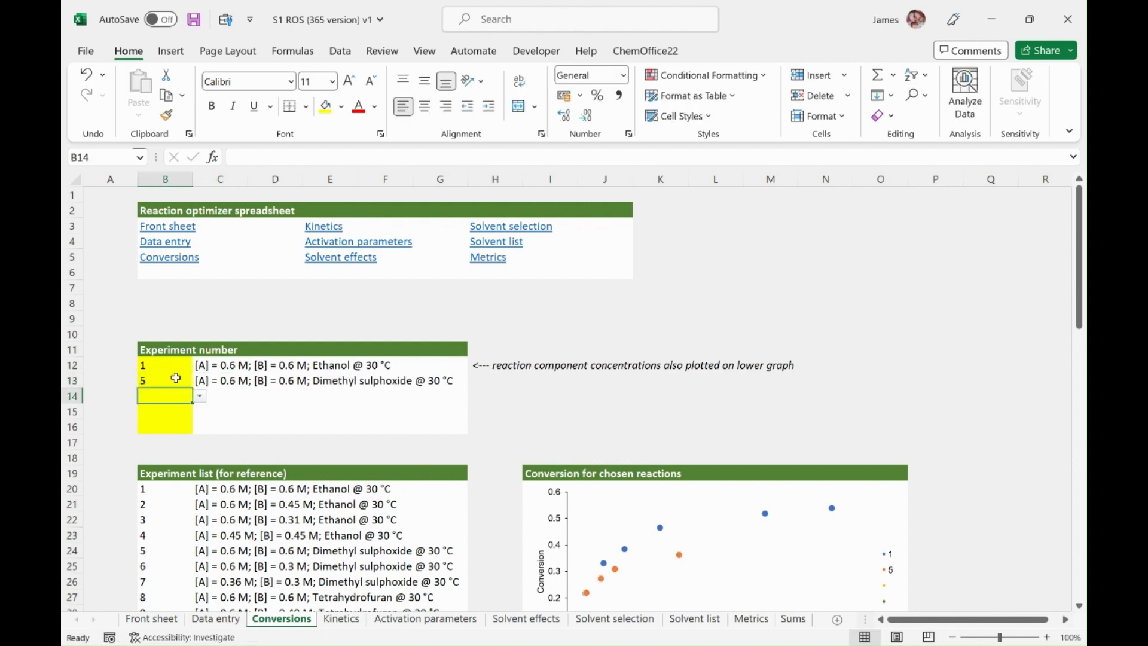
{"action": "type", "text": "8"}
{"action": "key", "text": "Return"}
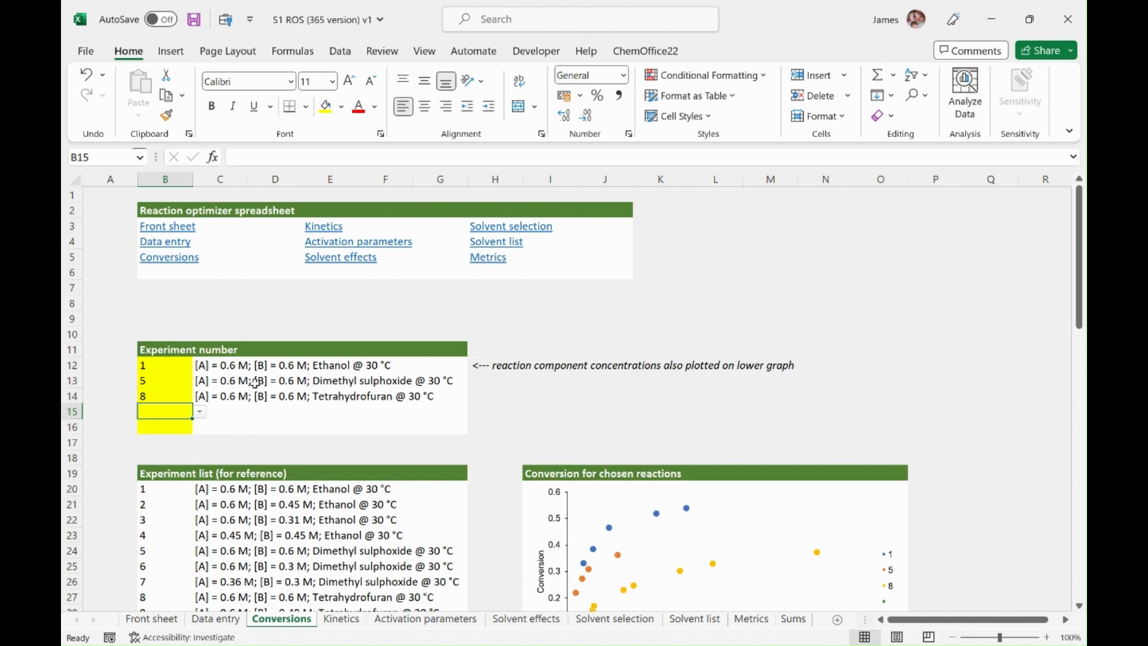
Examine the conversion graph for the chosen reactions and the component concentrations graph for experiment 1.
{"action": "left_click", "coordinate": [960, 427]}
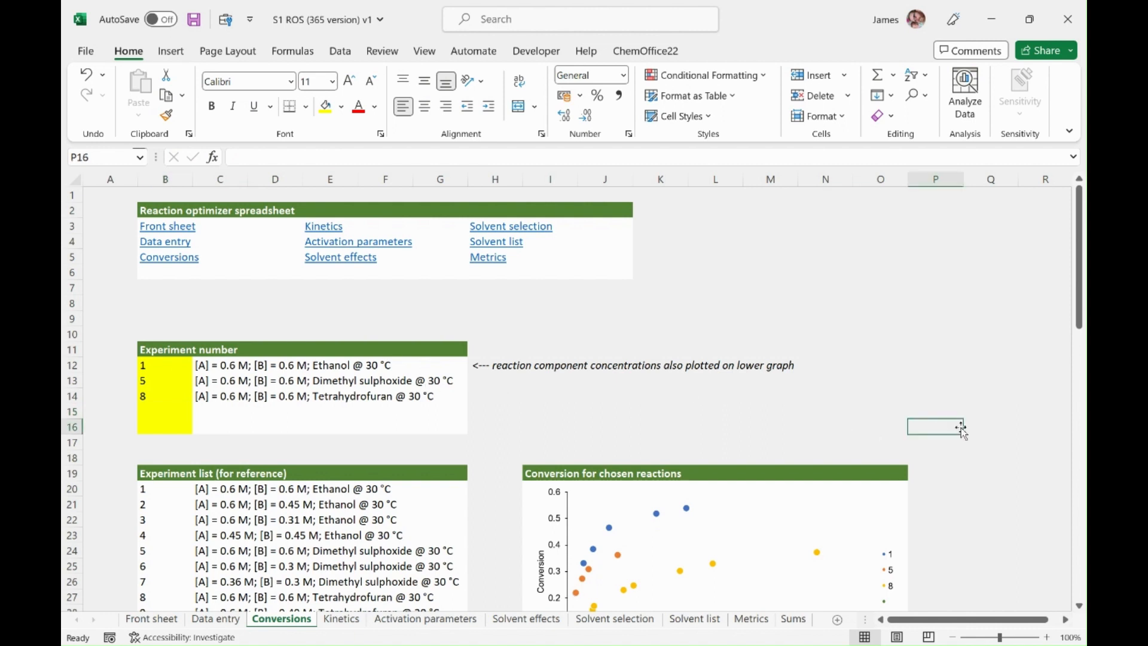
{"action": "key", "text": "Down"}
{"action": "key", "text": "Down"}
{"action": "key", "text": "Down"}
{"action": "key", "text": "Down"}
{"action": "key", "text": "Down"}
{"action": "key", "text": "Down"}
{"action": "key", "text": "Down"}
{"action": "key", "text": "Down"}
{"action": "key", "text": "Down"}
{"action": "key", "text": "Down"}
{"action": "key", "text": "Down"}
{"action": "key", "text": "Down"}
{"action": "key", "text": "Down"}
{"action": "key", "text": "Down"}
{"action": "key", "text": "Down"}
{"action": "key", "text": "Down"}
{"action": "key", "text": "Down"}
{"action": "key", "text": "Down"}
{"action": "key", "text": "Down"}
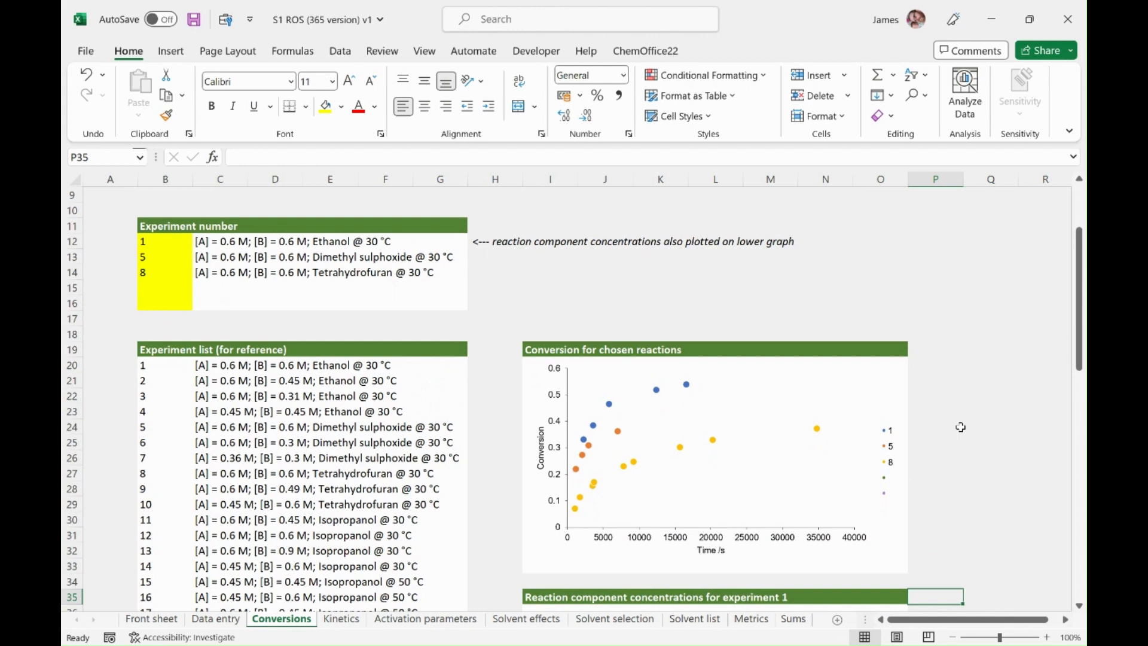
{"action": "key", "text": "Down"}
{"action": "key", "text": "Down"}
{"action": "key", "text": "Down"}
{"action": "key", "text": "Down"}
{"action": "key", "text": "Down"}
{"action": "key", "text": "Down"}
{"action": "key", "text": "Down"}
{"action": "key", "text": "Down"}
{"action": "key", "text": "Down"}
{"action": "key", "text": "Down"}
{"action": "key", "text": "Down"}
{"action": "key", "text": "Down"}
{"action": "key", "text": "Down"}
{"action": "key", "text": "Down"}
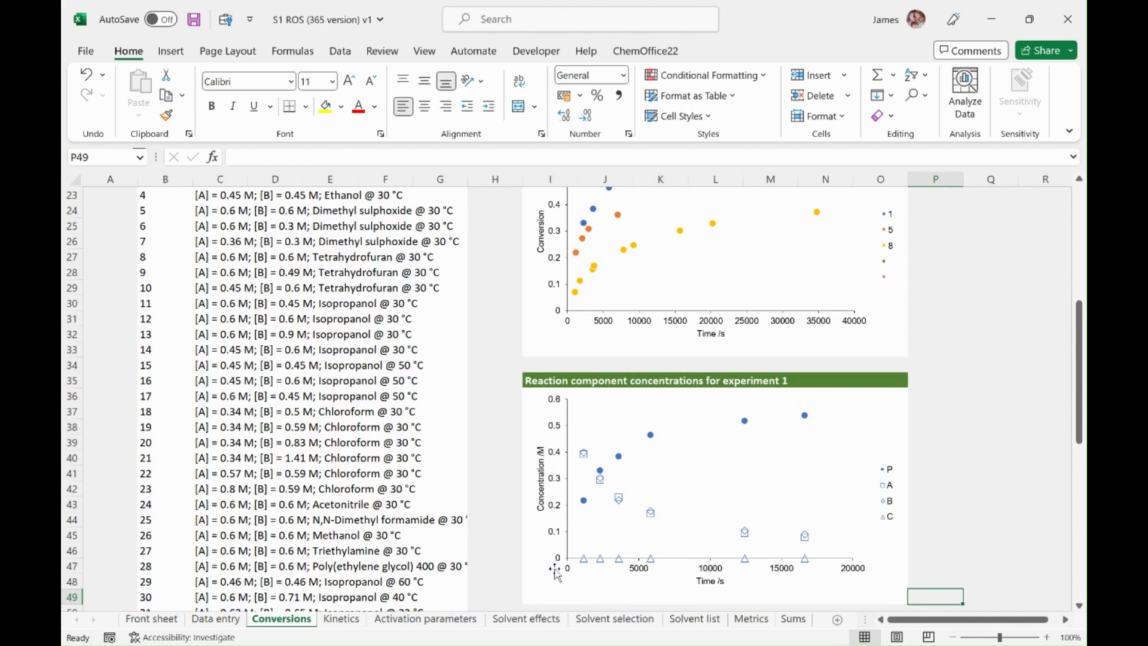
On the Kinetics sheet, set the "T depend on order?" option to N.
{"action": "left_click", "coordinate": [356, 622]}
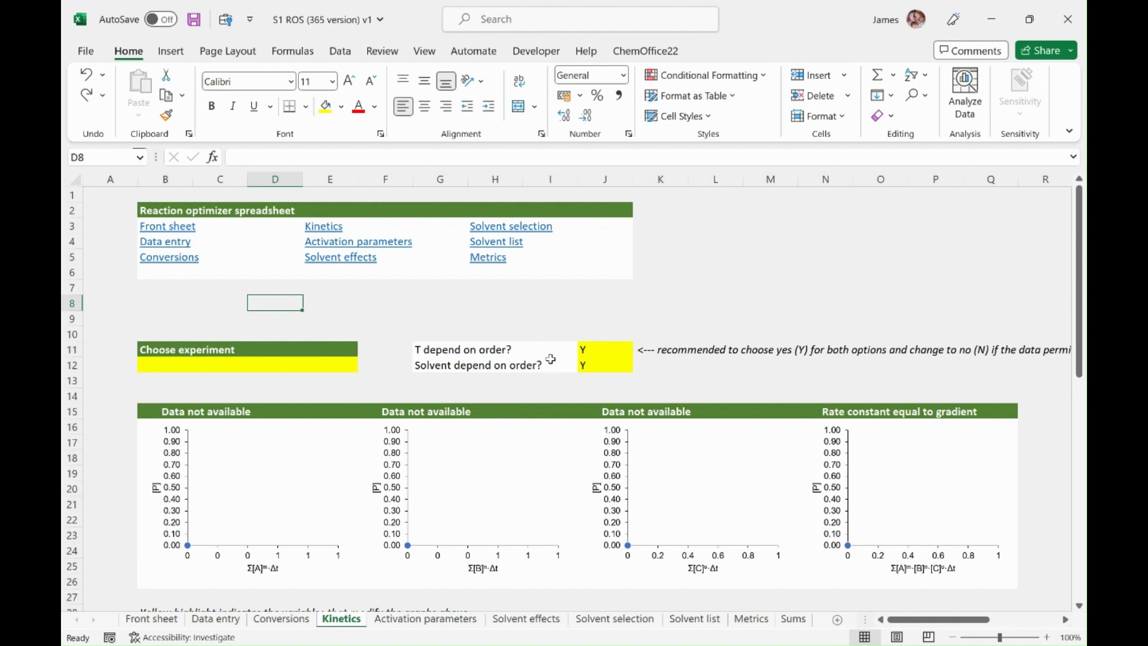
{"action": "left_click", "coordinate": [585, 349]}
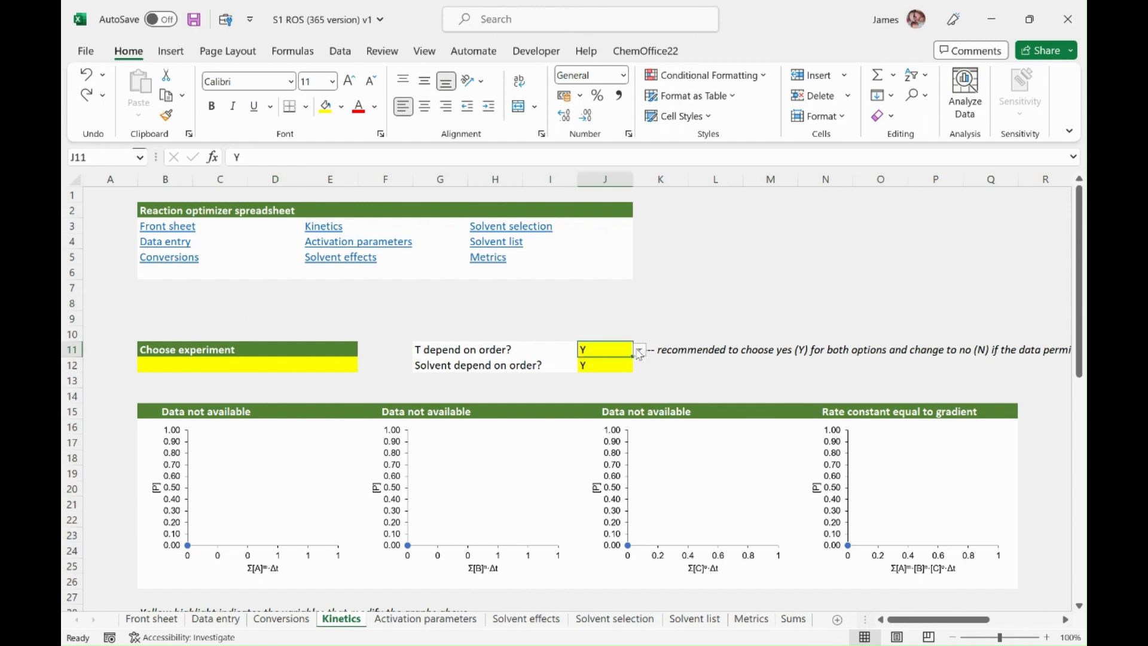
{"action": "left_click", "coordinate": [596, 369]}
Choose Ethanol @ 30 °C as the experiment for the kinetics graphs.
{"action": "left_click", "coordinate": [331, 363]}
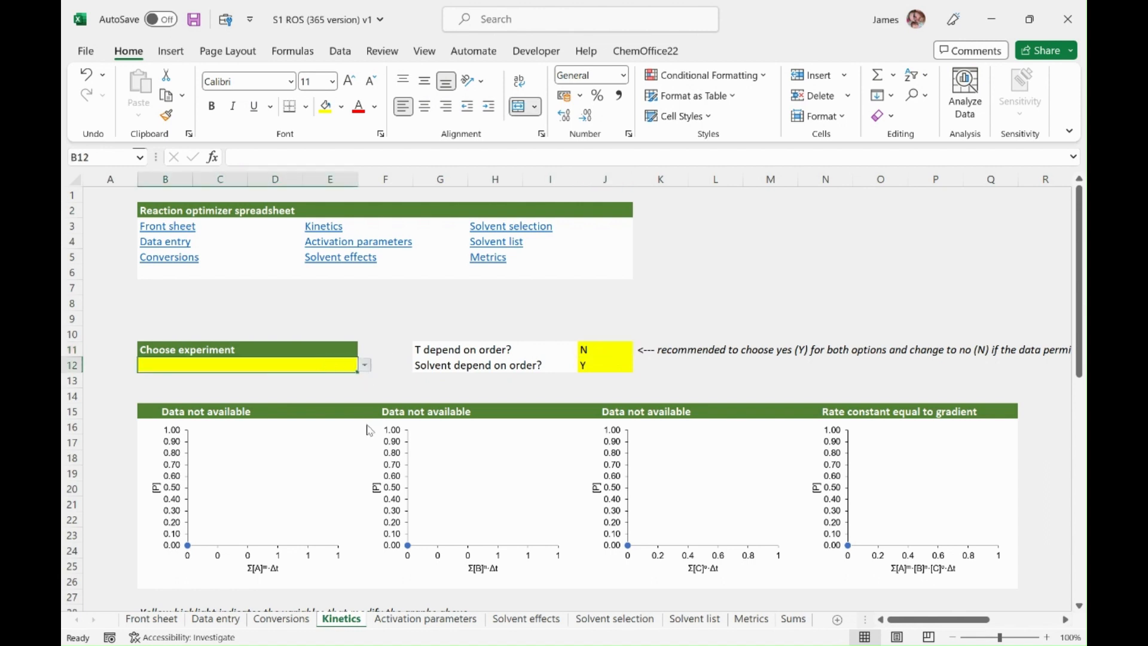
{"action": "left_click", "coordinate": [363, 366]}
{"action": "left_click", "coordinate": [204, 376]}
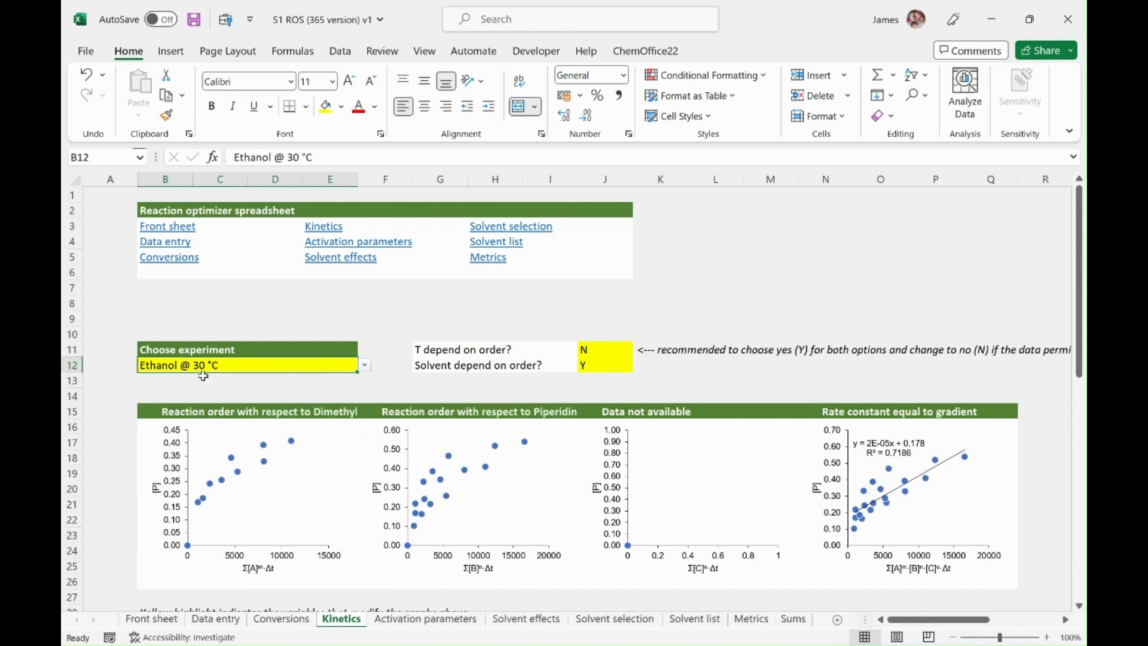
{"action": "left_click", "coordinate": [371, 387]}
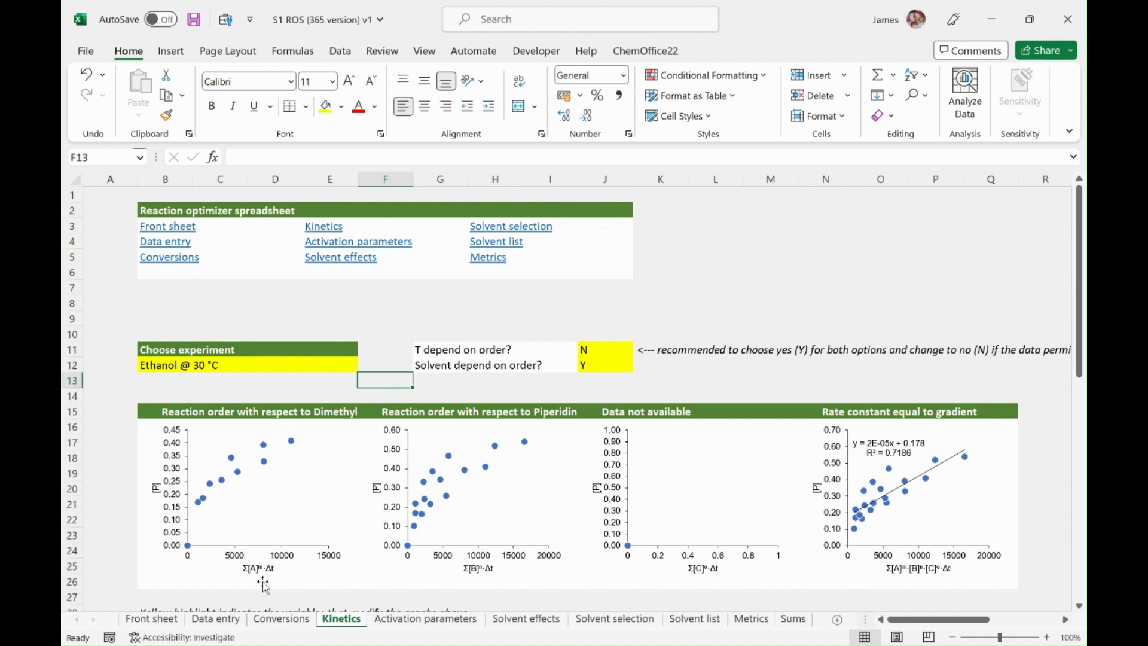
In the ethanol row of the conditions table, try 0 for Order A, and replace it with 1.
{"action": "left_click", "coordinate": [113, 581]}
{"action": "key", "text": "Down"}
{"action": "key", "text": "Down"}
{"action": "key", "text": "Down"}
{"action": "key", "text": "Down"}
{"action": "key", "text": "Down"}
{"action": "key", "text": "Down"}
{"action": "key", "text": "Down"}
{"action": "key", "text": "Down"}
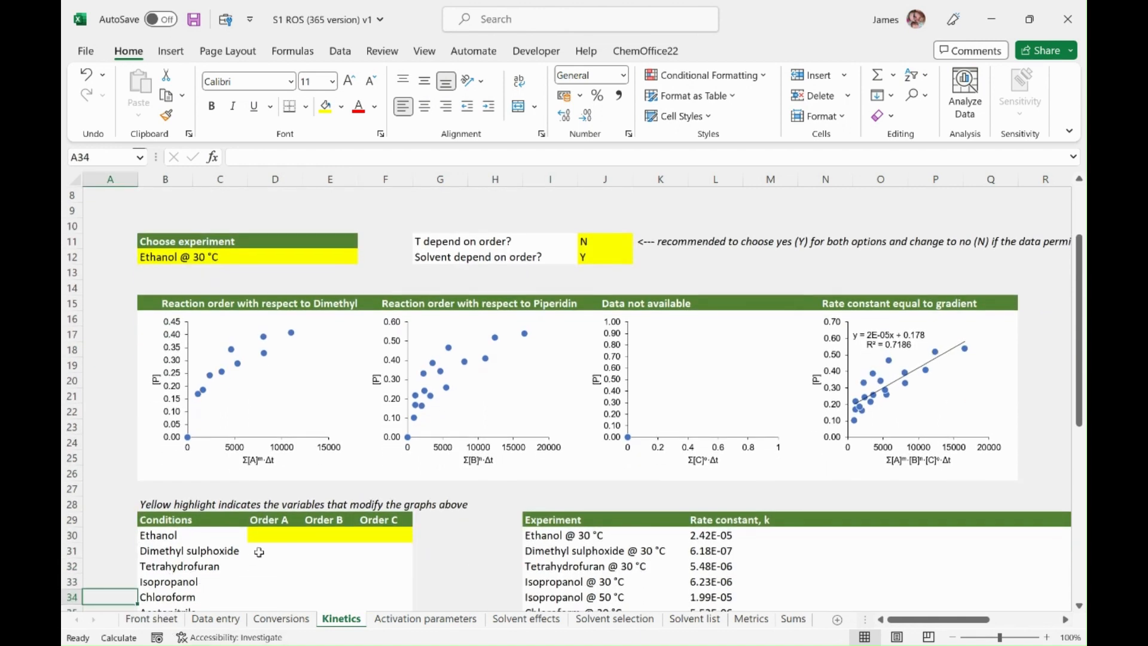
{"action": "left_click", "coordinate": [286, 537]}
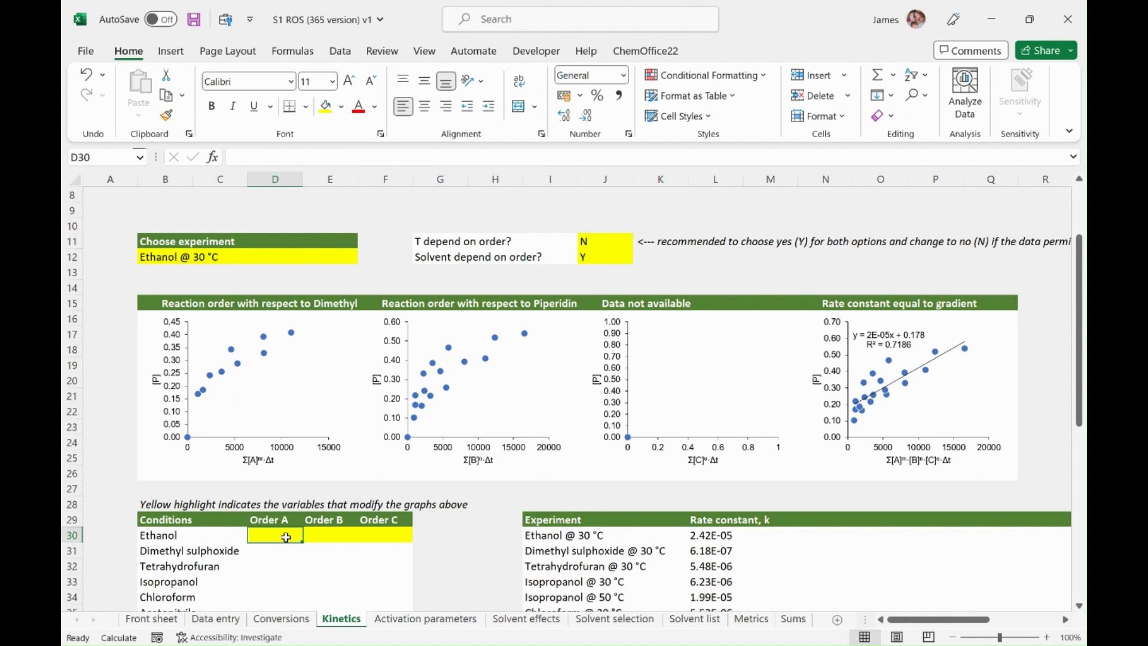
{"action": "type", "text": "0"}
{"action": "key", "text": "Return"}
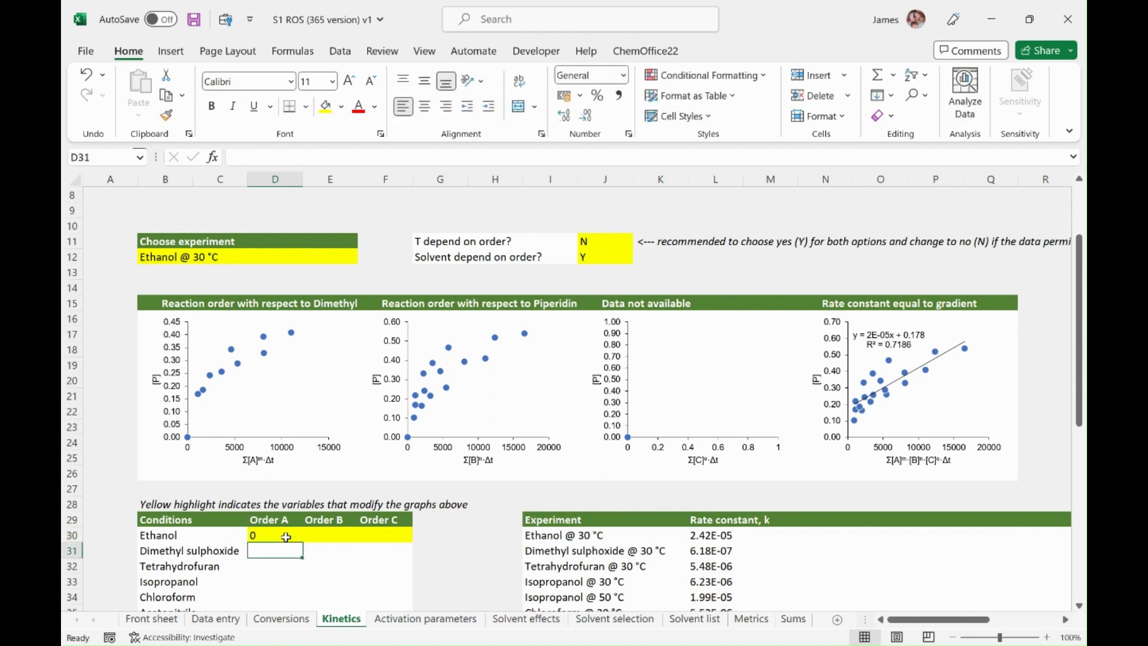
{"action": "left_click", "coordinate": [286, 537]}
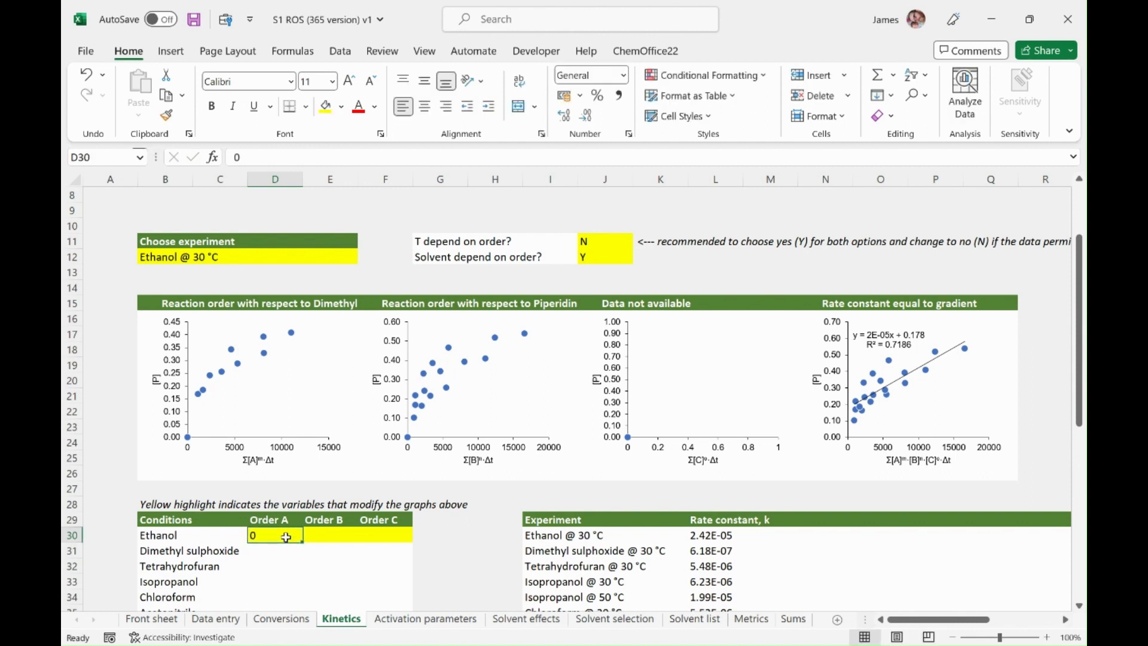
{"action": "type", "text": "1"}
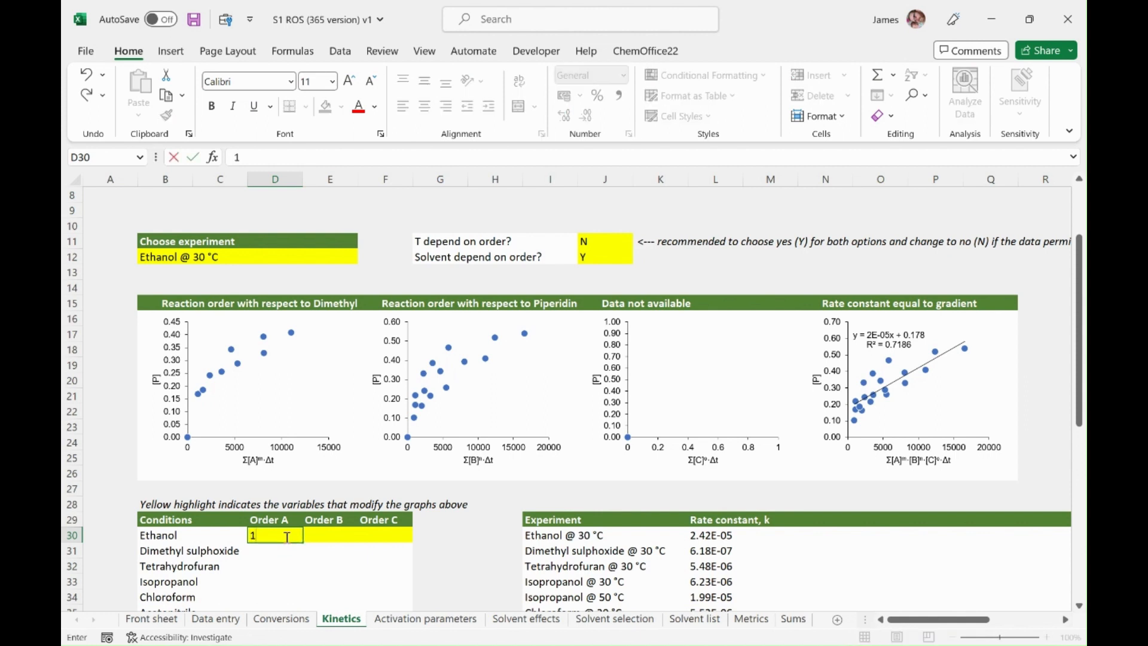
{"action": "key", "text": "Return"}
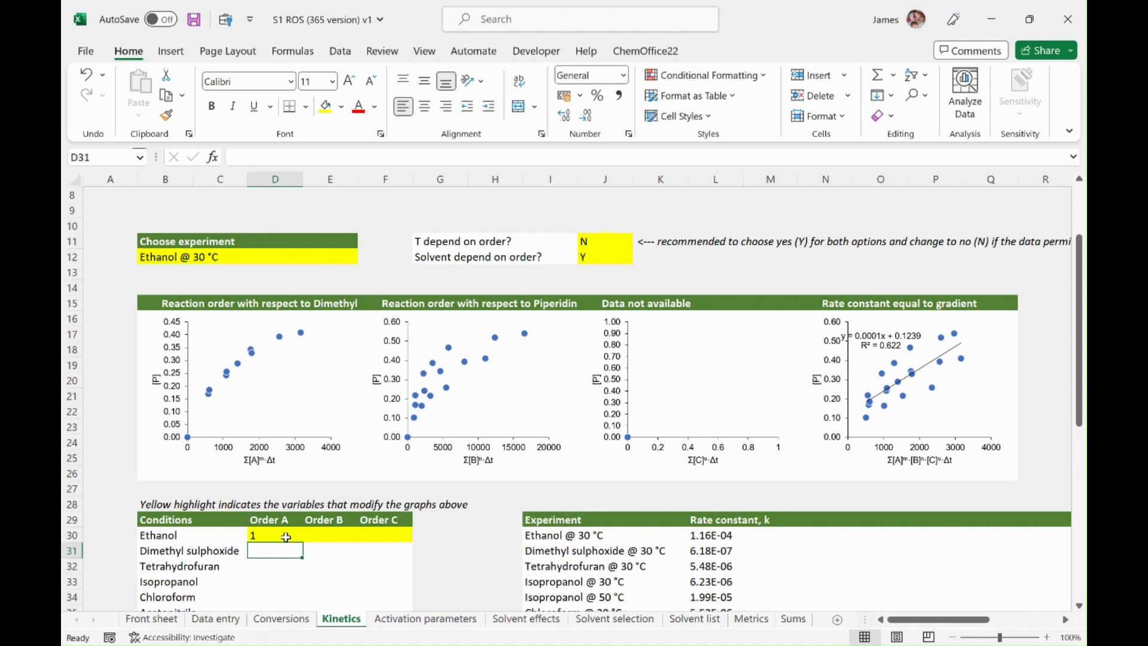
For ethanol, try 0 for Order B, replace it with 1, and check the Ethanol @ 30 °C rate constant.
{"action": "key", "text": "Up"}
{"action": "key", "text": "Right"}
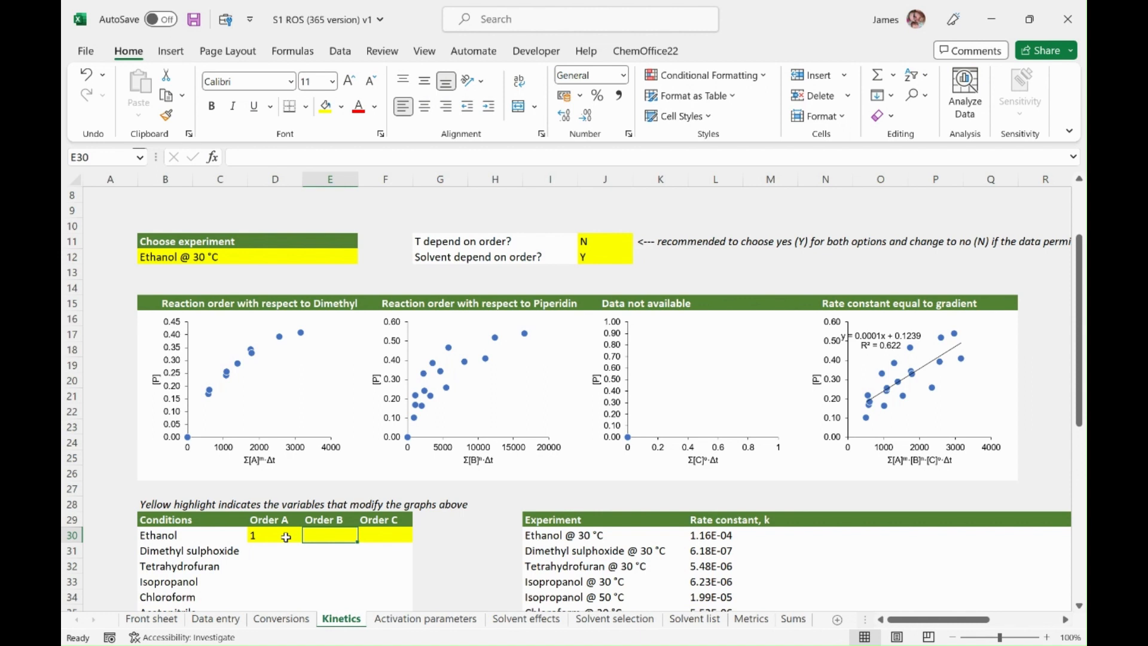
{"action": "type", "text": "0"}
{"action": "key", "text": "Return"}
{"action": "key", "text": "Up"}
{"action": "type", "text": "1"}
{"action": "key", "text": "Return"}
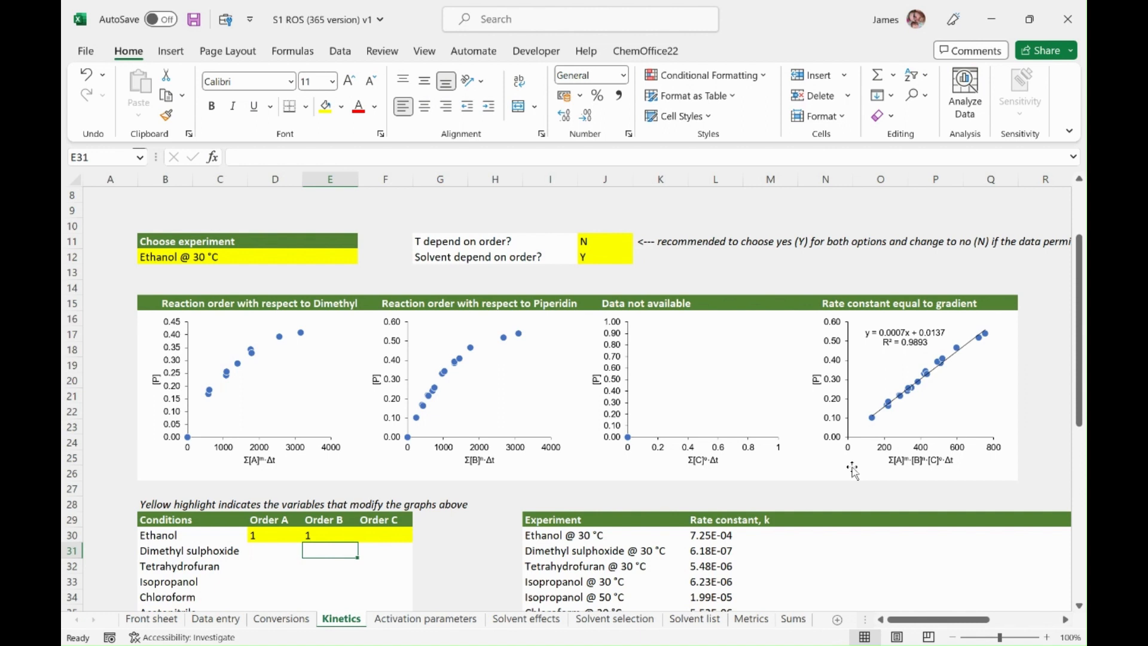
{"action": "left_click", "coordinate": [710, 534]}
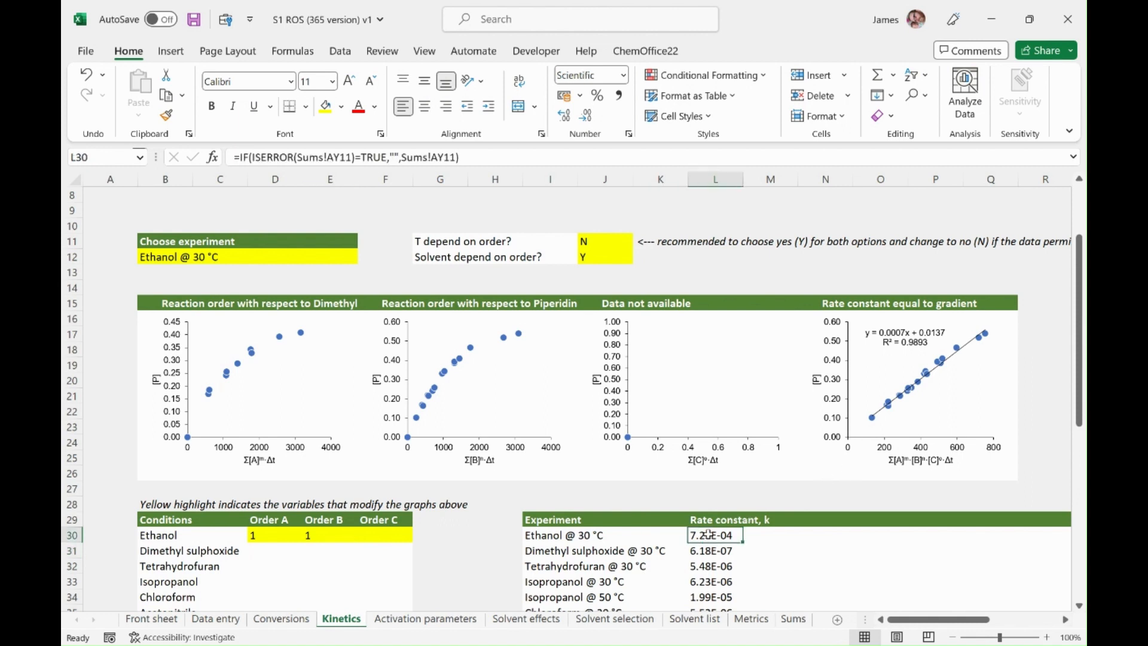
{"action": "left_click", "coordinate": [443, 533]}
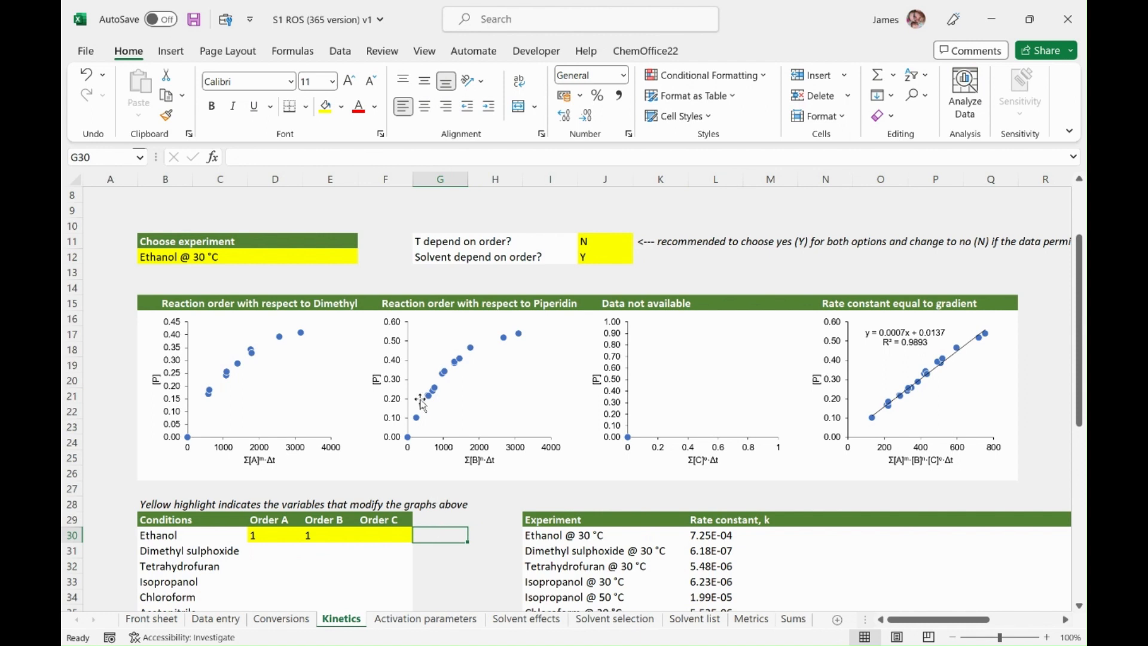
Switch the chosen experiment to Dimethyl sulphoxide @ 30 °C and set its Order A to 1.
{"action": "left_click", "coordinate": [322, 259]}
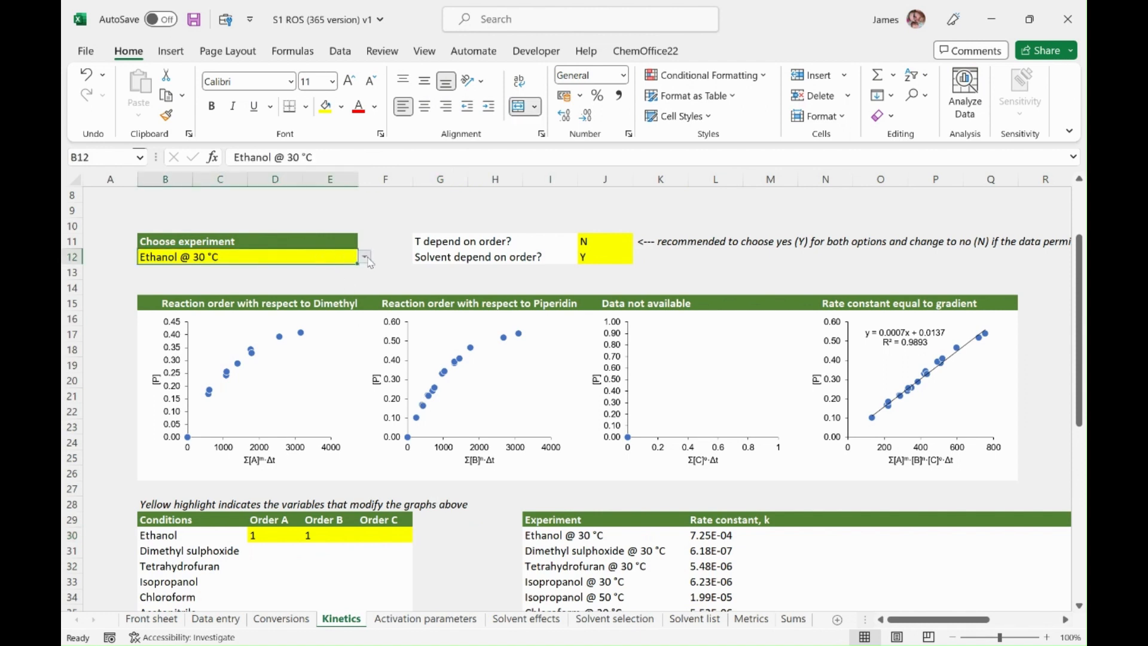
{"action": "left_click", "coordinate": [299, 279]}
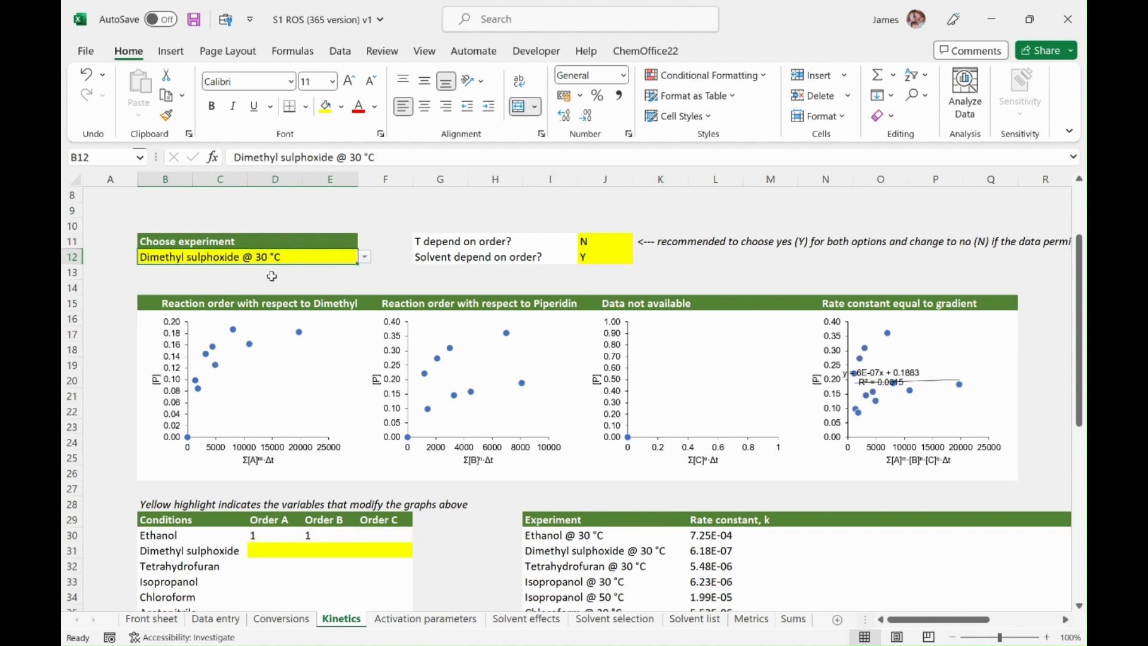
{"action": "left_click", "coordinate": [270, 551]}
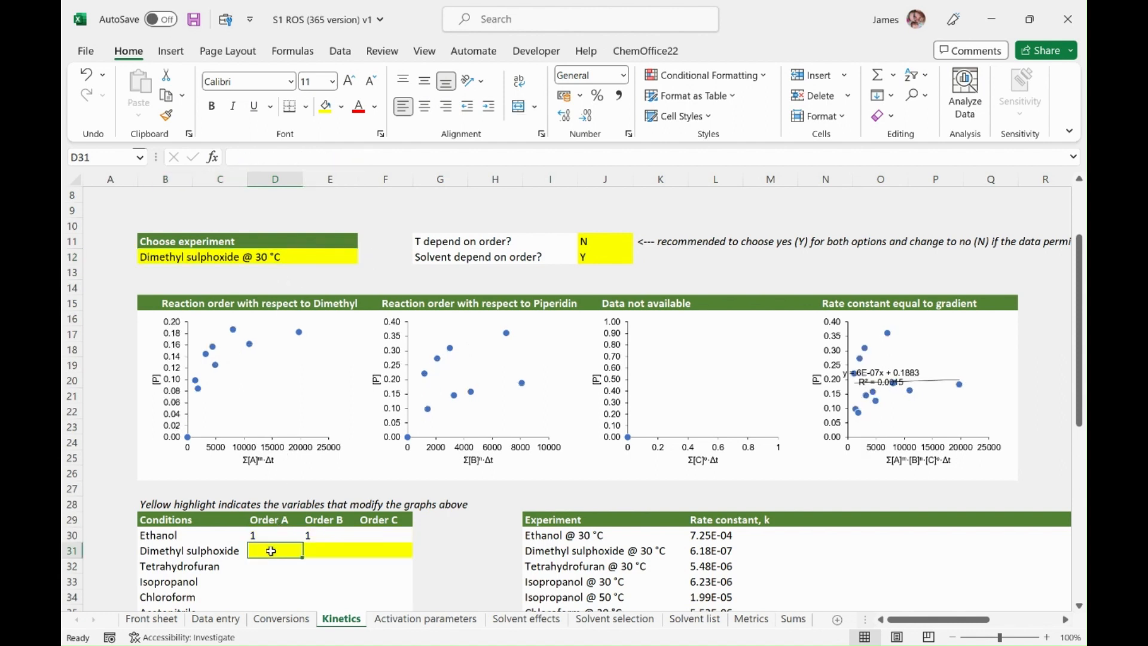
{"action": "type", "text": "1"}
{"action": "key", "text": "Return"}
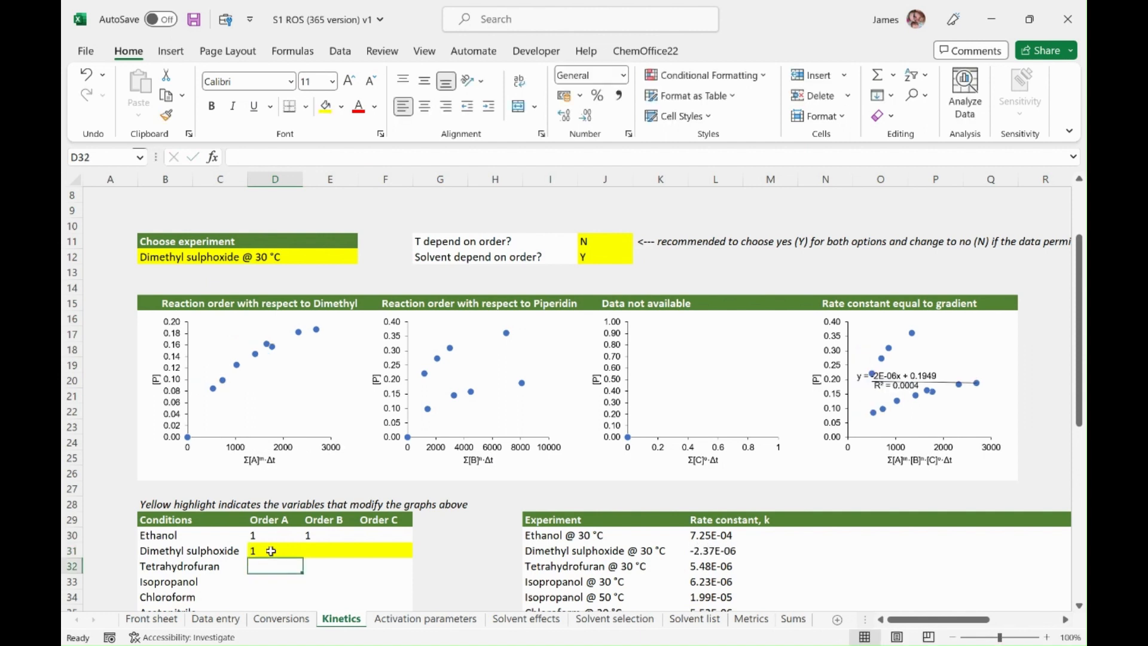
For dimethyl sulphoxide, try 1 for Order B, and replace it with 2.
{"action": "key", "text": "Up"}
{"action": "key", "text": "Right"}
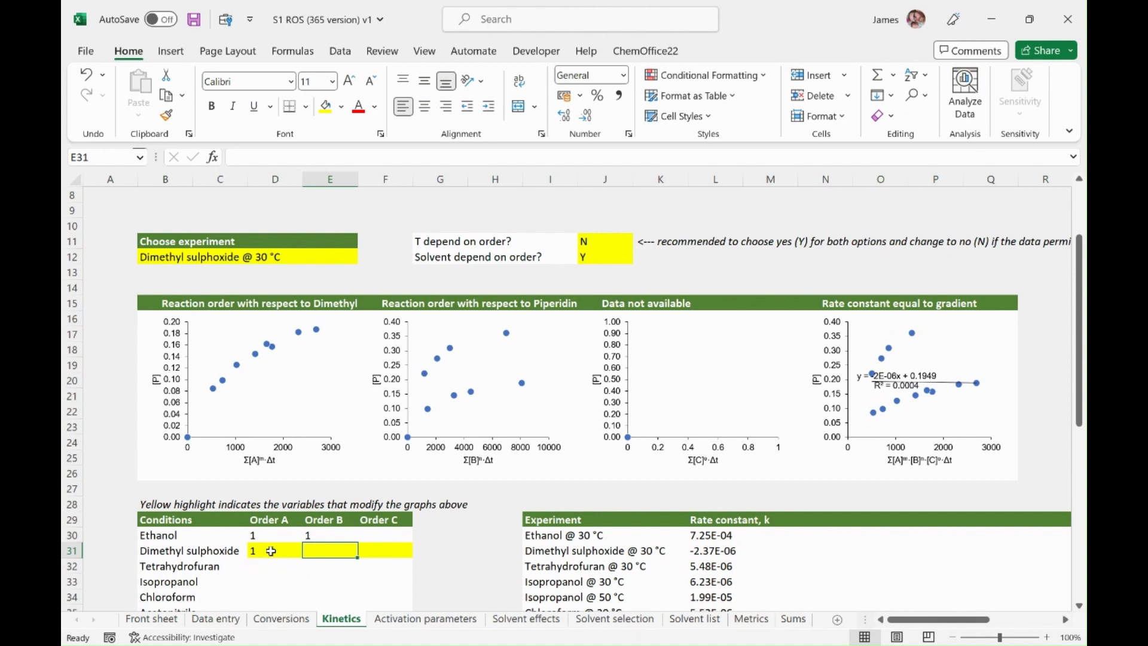
{"action": "type", "text": "1"}
{"action": "key", "text": "Return"}
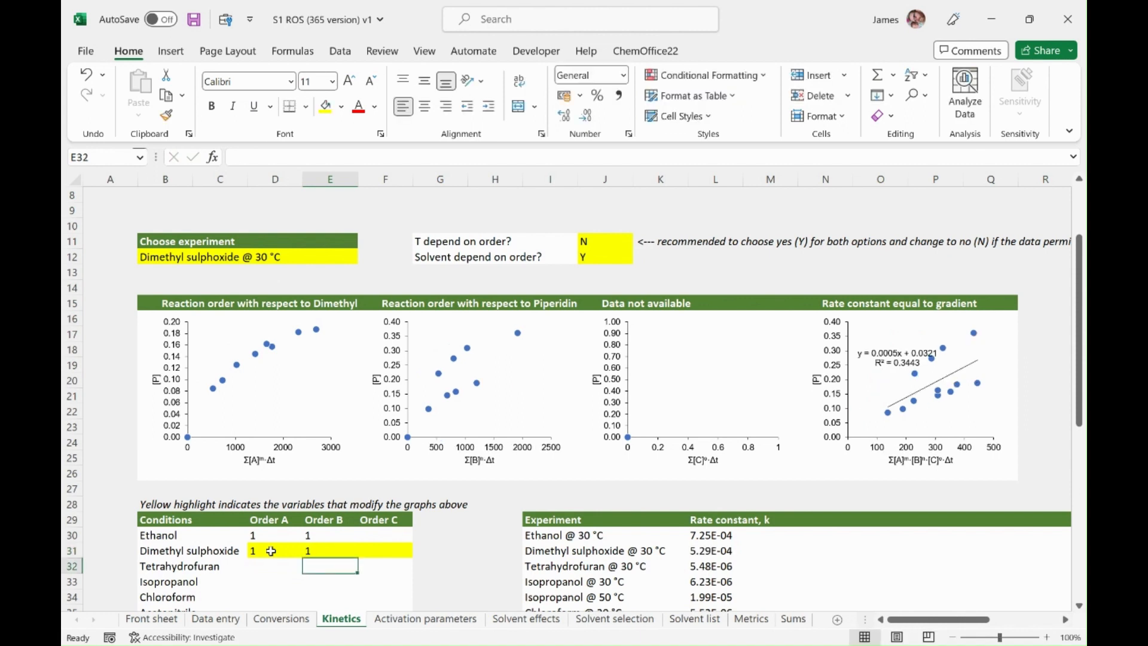
{"action": "key", "text": "Up"}
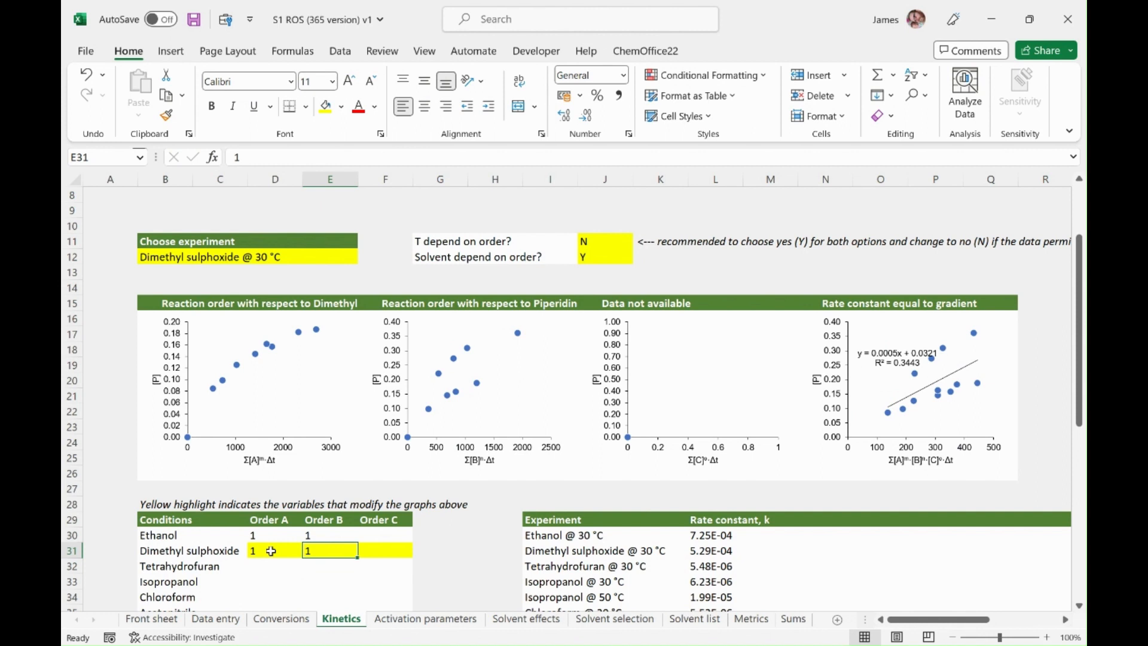
{"action": "type", "text": "2"}
{"action": "key", "text": "Return"}
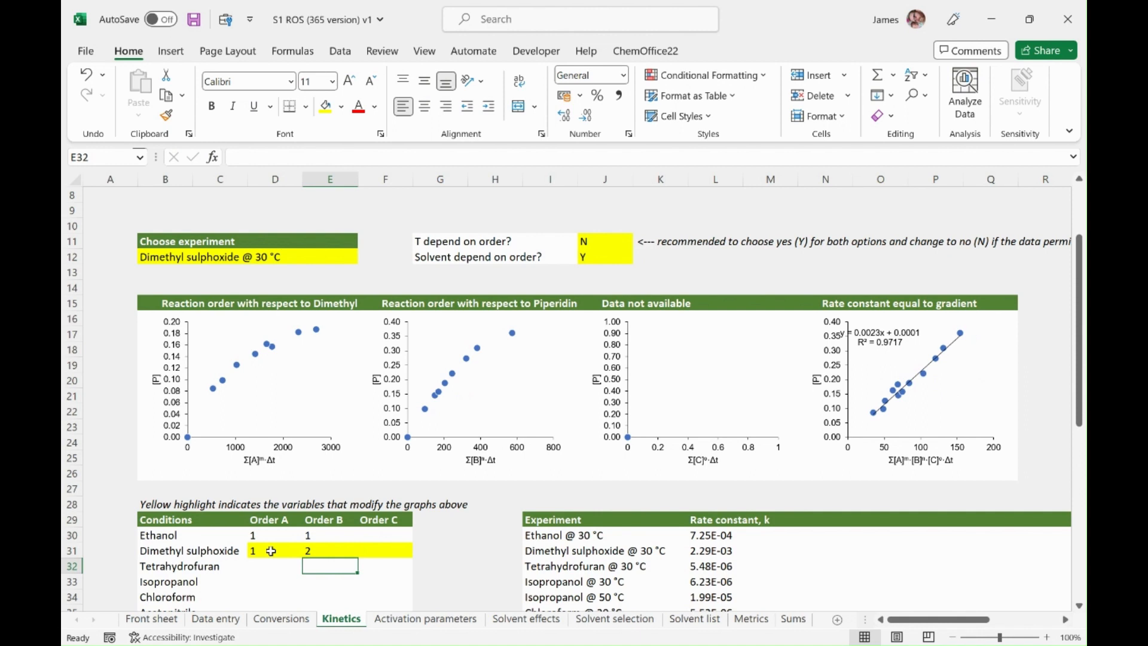
Switch the chosen experiment to Isopropanol @ 30 °C and set its Order A to 1.
{"action": "left_click", "coordinate": [311, 256]}
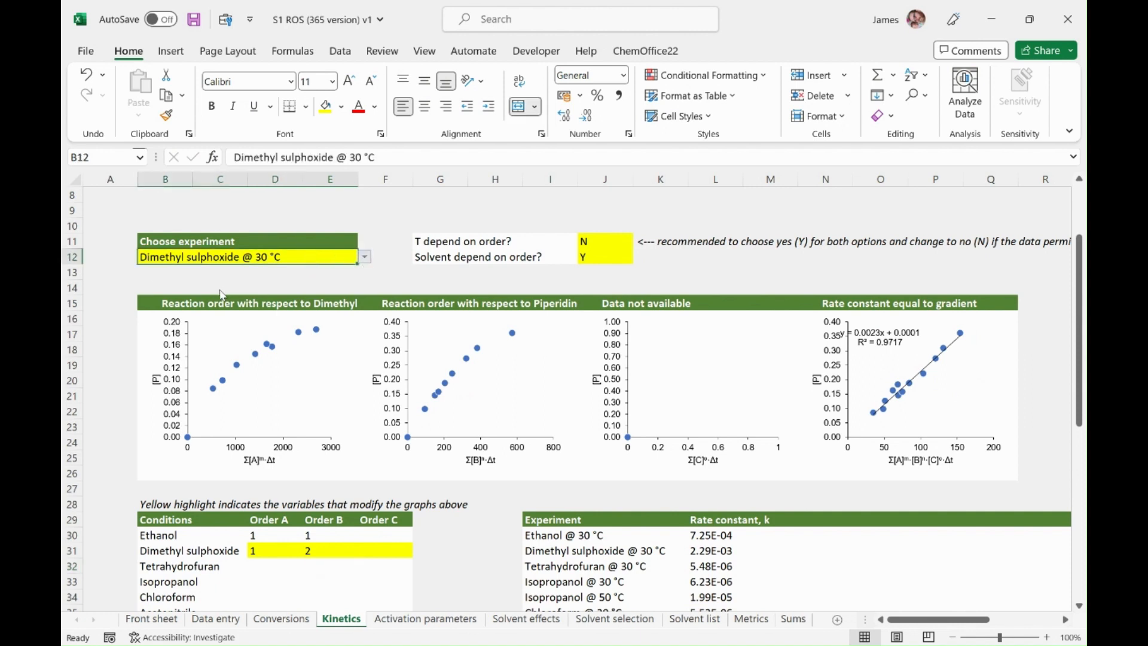
{"action": "left_click", "coordinate": [220, 292]}
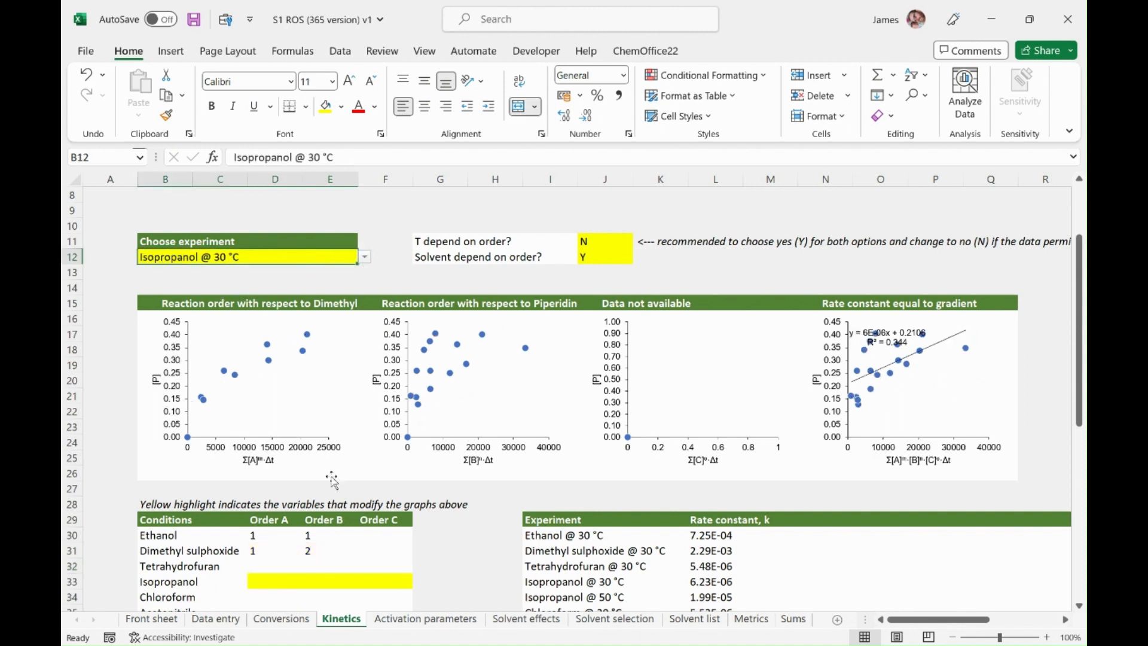
{"action": "left_click", "coordinate": [275, 585]}
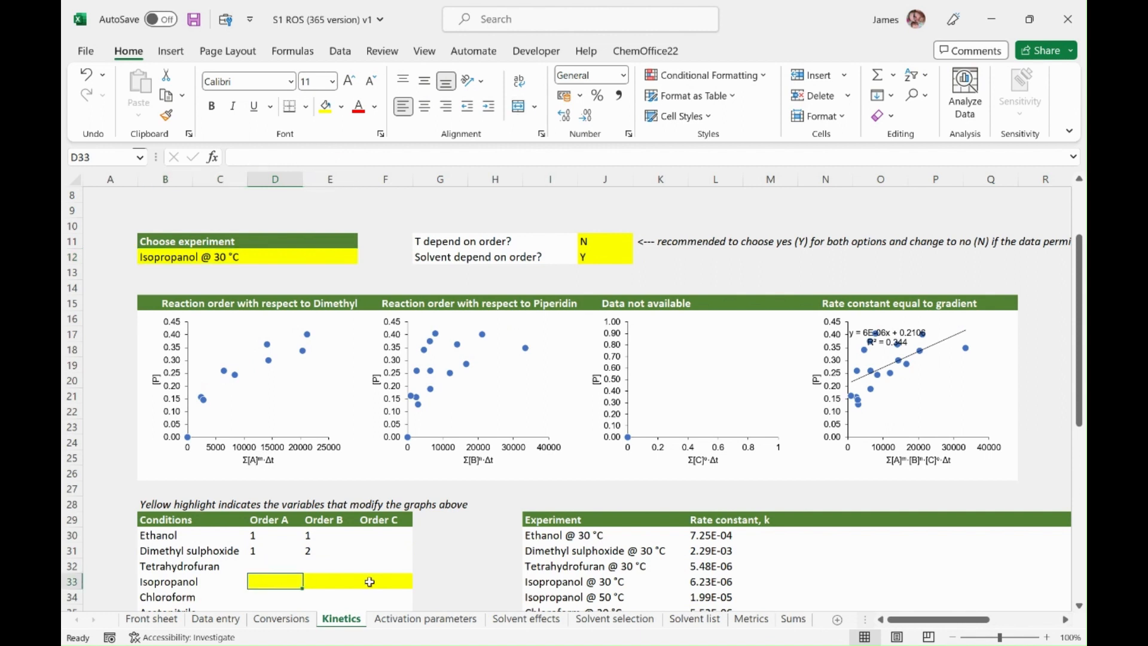
{"action": "type", "text": "1"}
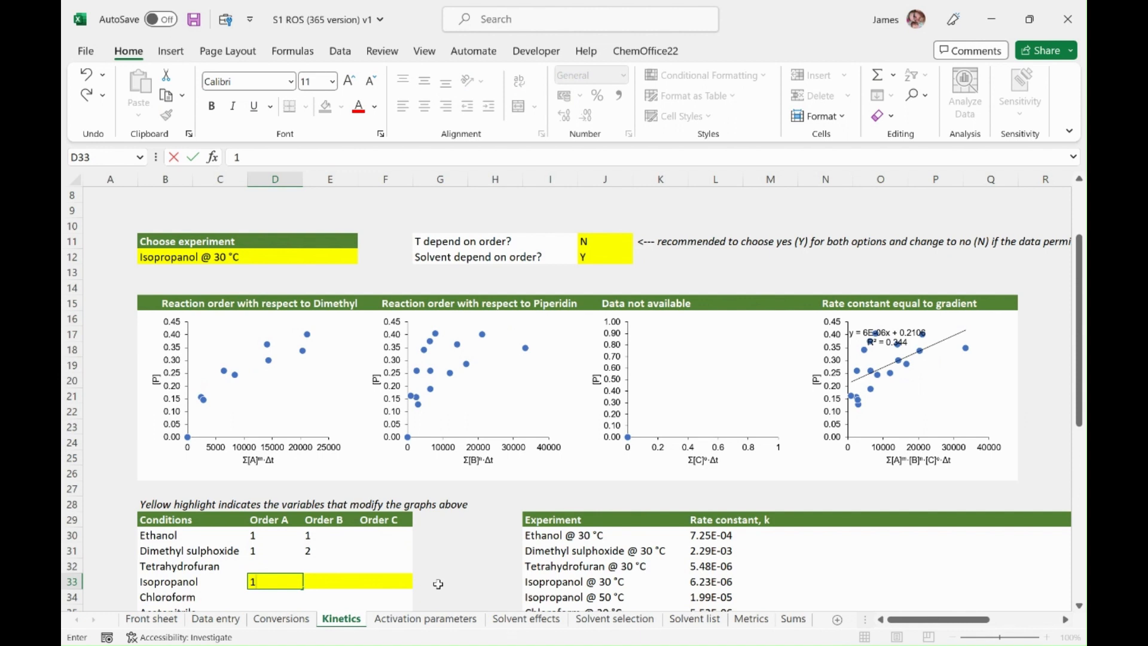
{"action": "key", "text": "Tab"}
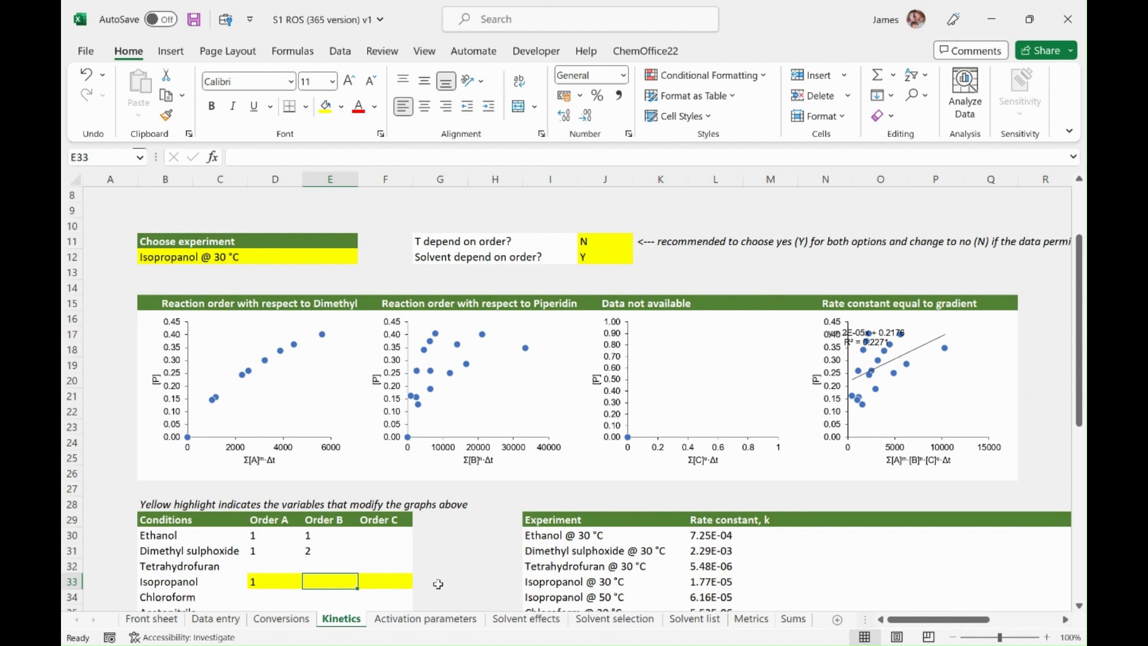
Try 1, 2, 3 and 4 in turn as isopropanol's Order B and compare the plots.
{"action": "type", "text": "1"}
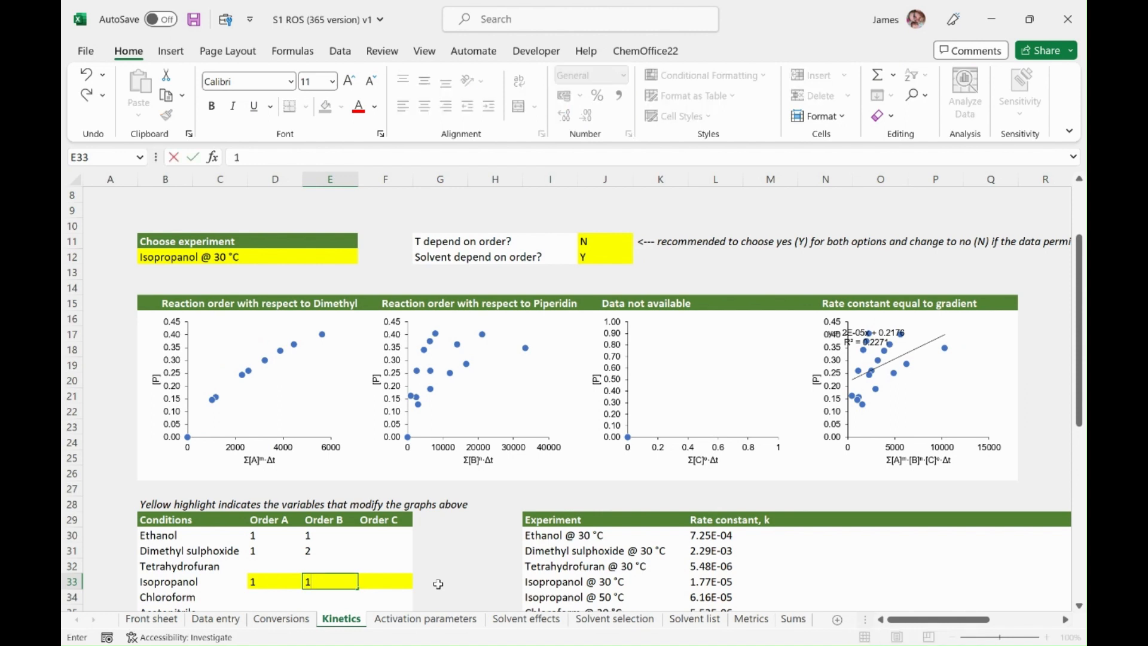
{"action": "key", "text": "Return"}
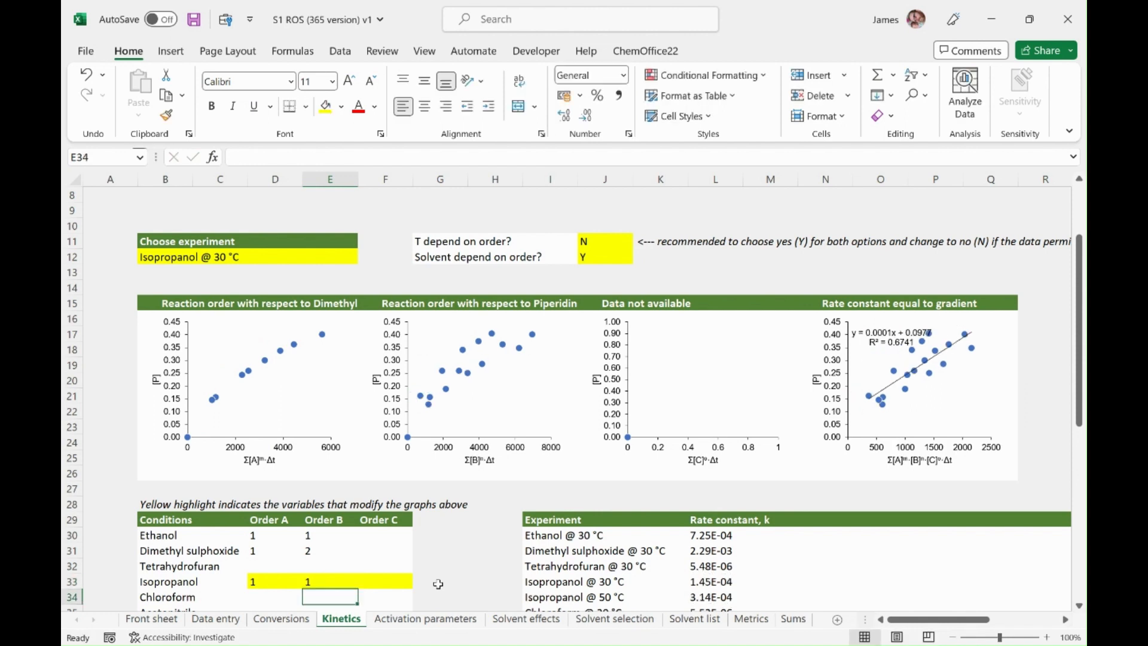
{"action": "key", "text": "Up"}
{"action": "type", "text": "2"}
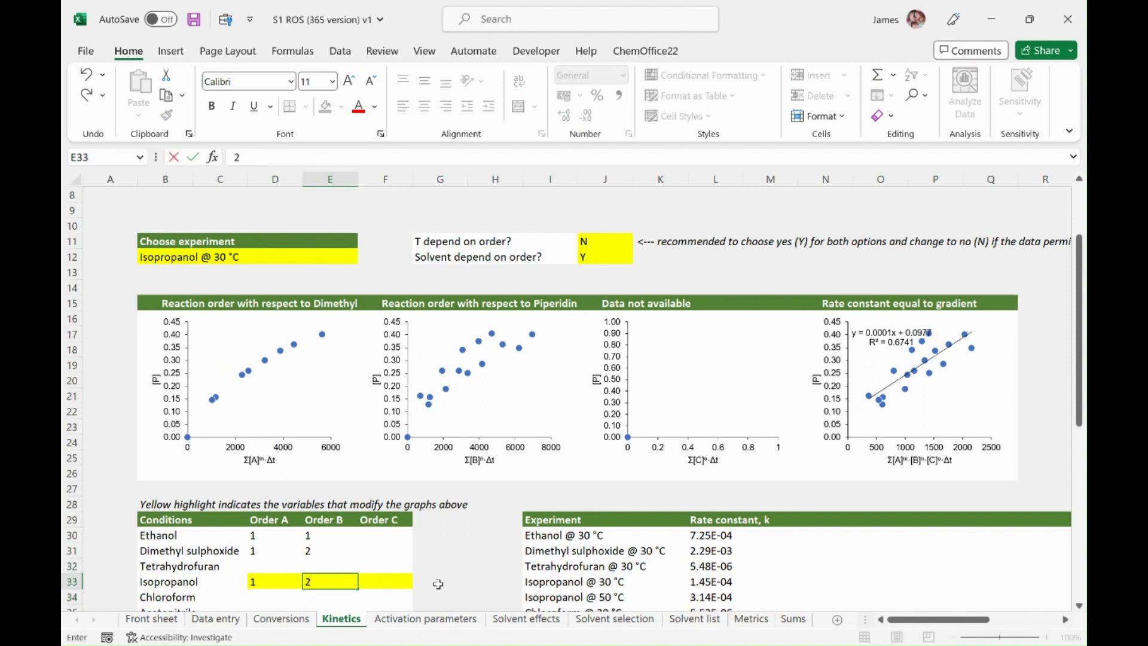
{"action": "key", "text": "Return"}
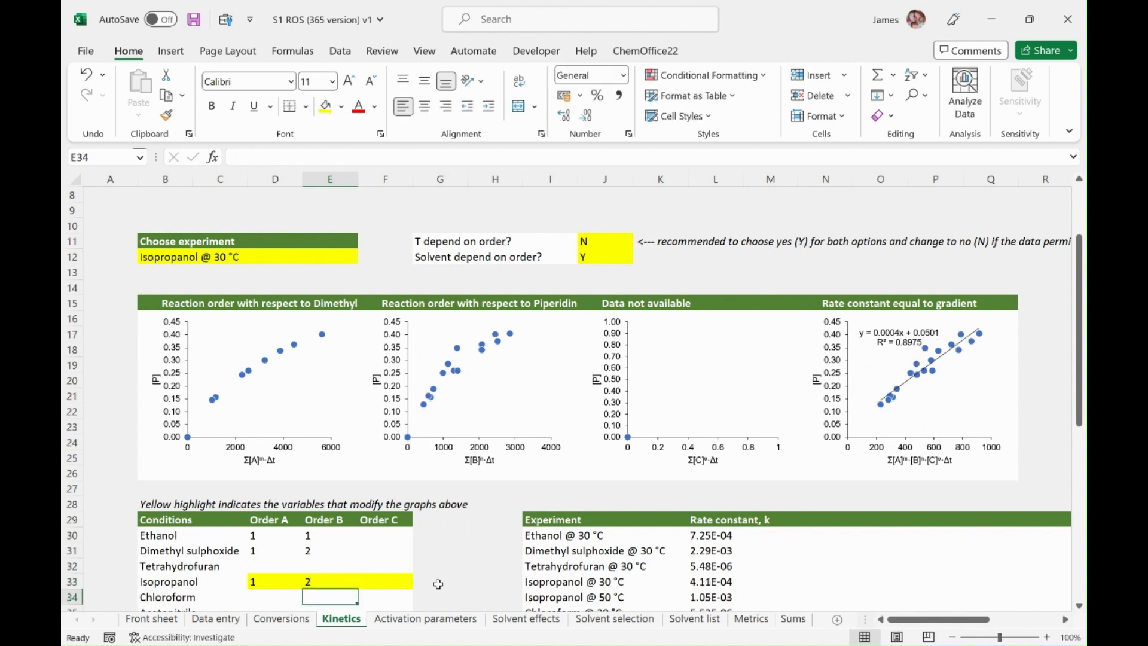
{"action": "key", "text": "Up"}
{"action": "type", "text": "3"}
{"action": "key", "text": "Return"}
{"action": "key", "text": "Up"}
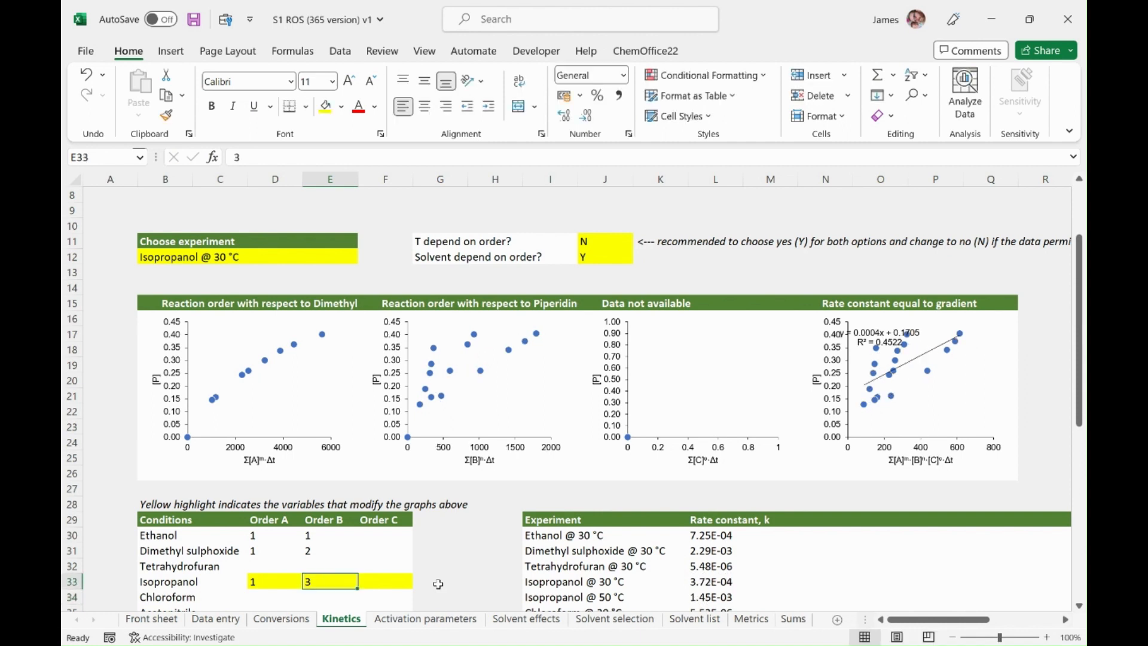
{"action": "type", "text": "4"}
{"action": "key", "text": "Return"}
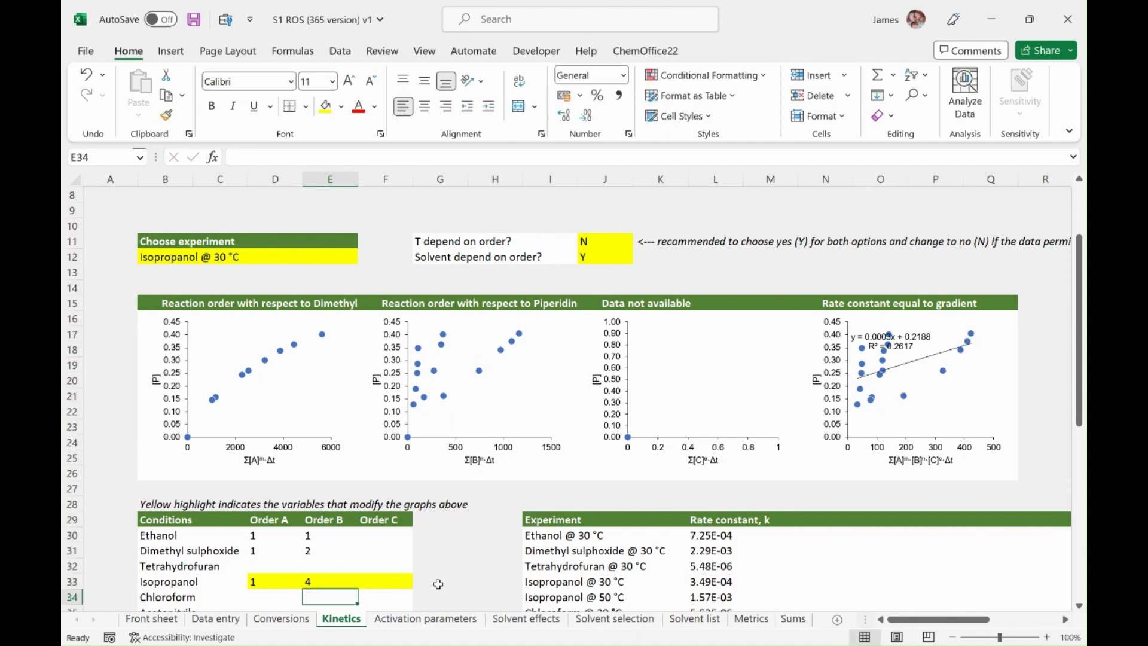
Set isopropanol's Order B to 1.6.
{"action": "key", "text": "Up"}
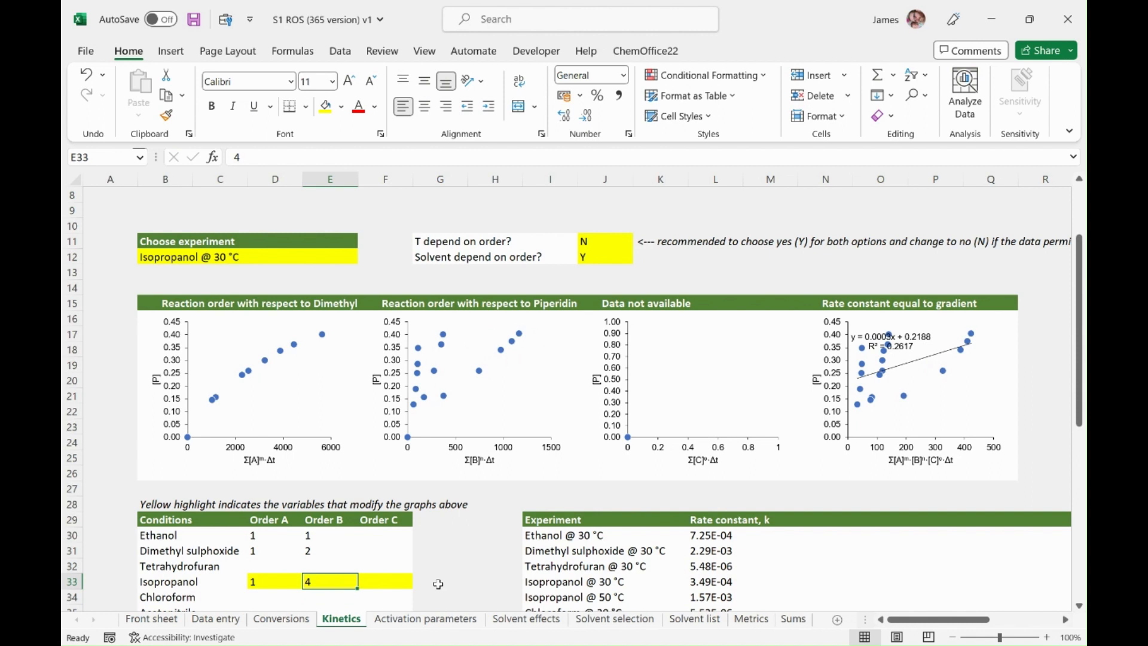
{"action": "type", "text": "1.6"}
{"action": "key", "text": "Return"}
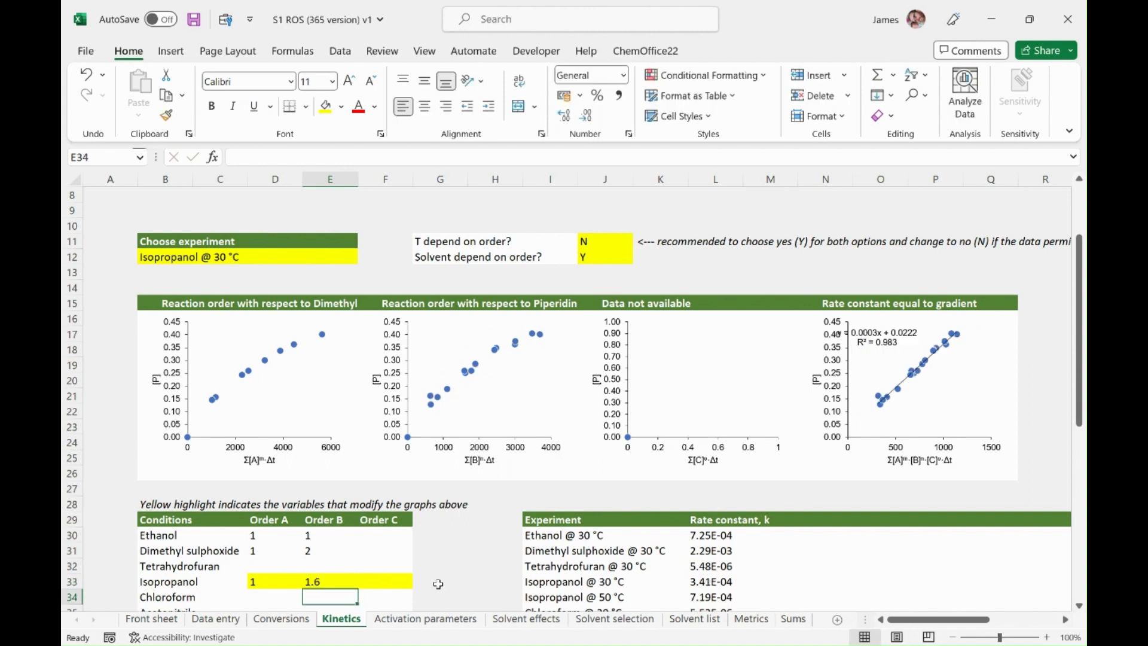
{"action": "key", "text": "Up"}
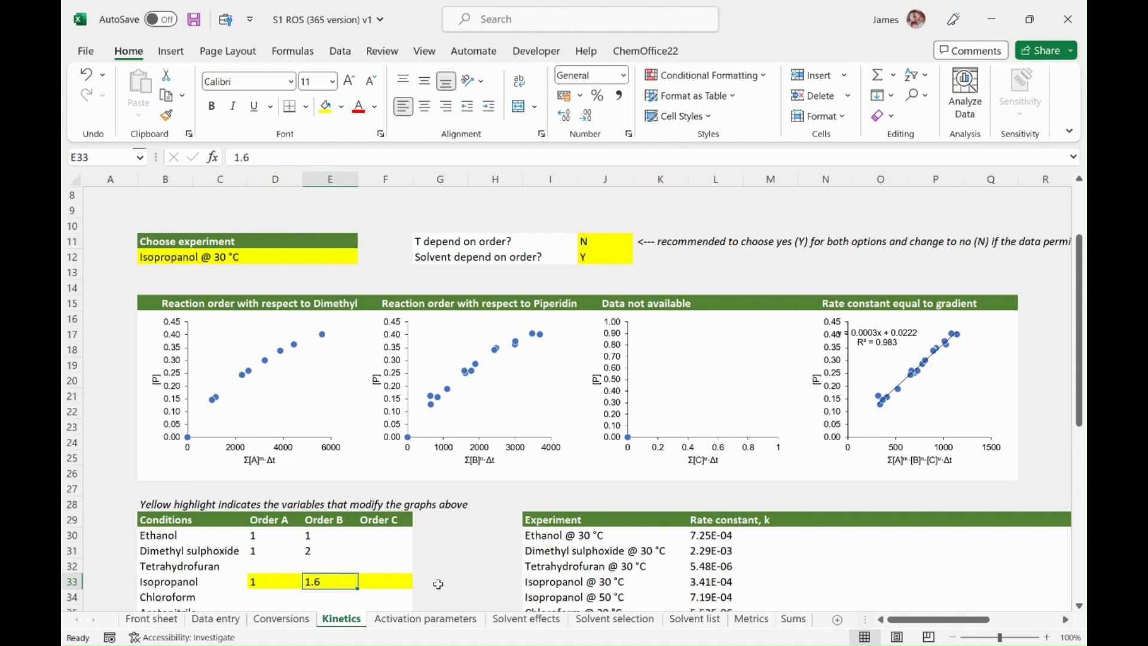
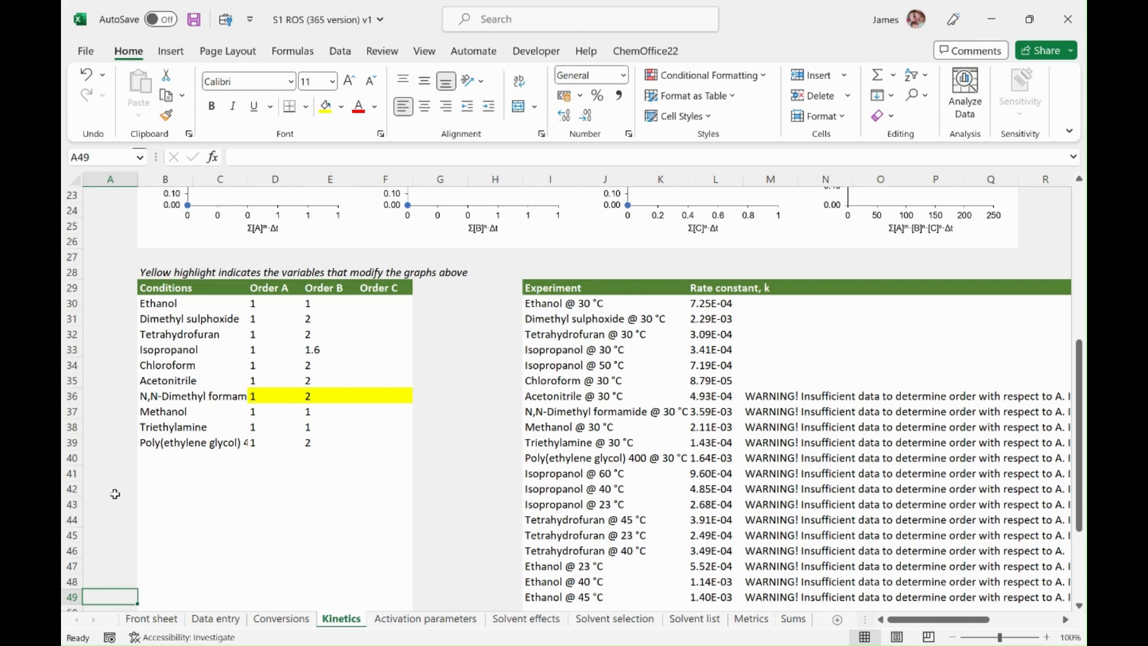
For N,N-dimethyl formamide, try 0 for Order B and set it back to 2.
{"action": "left_click", "coordinate": [772, 465]}
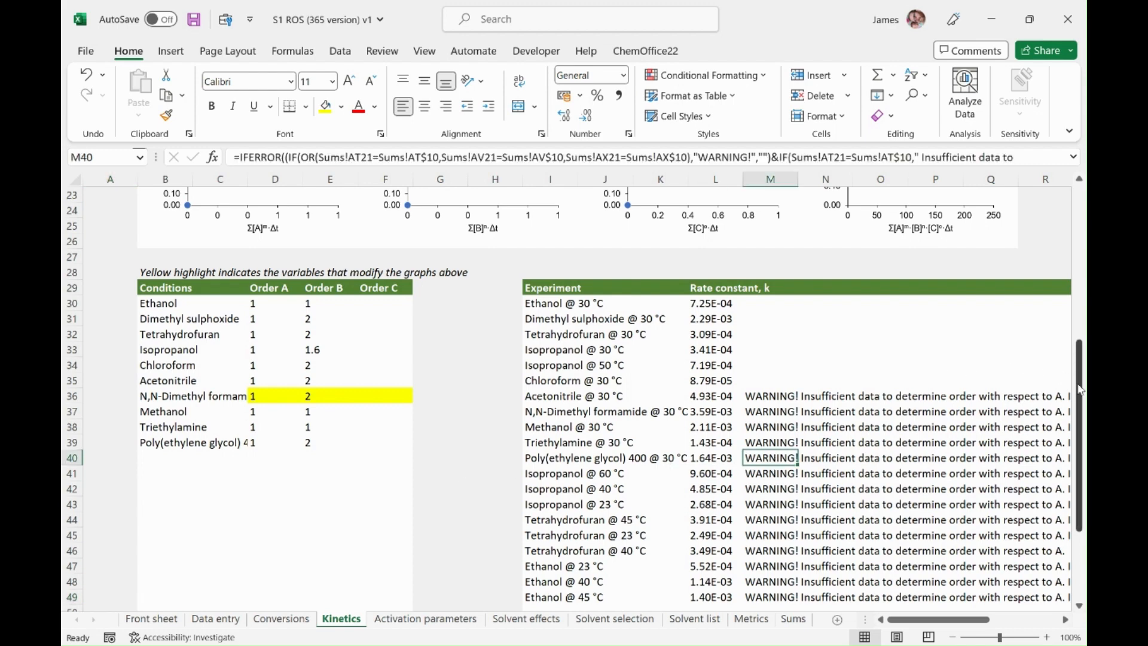
{"action": "left_click_drag", "start_coordinate": [1080, 390], "coordinate": [1086, 311]}
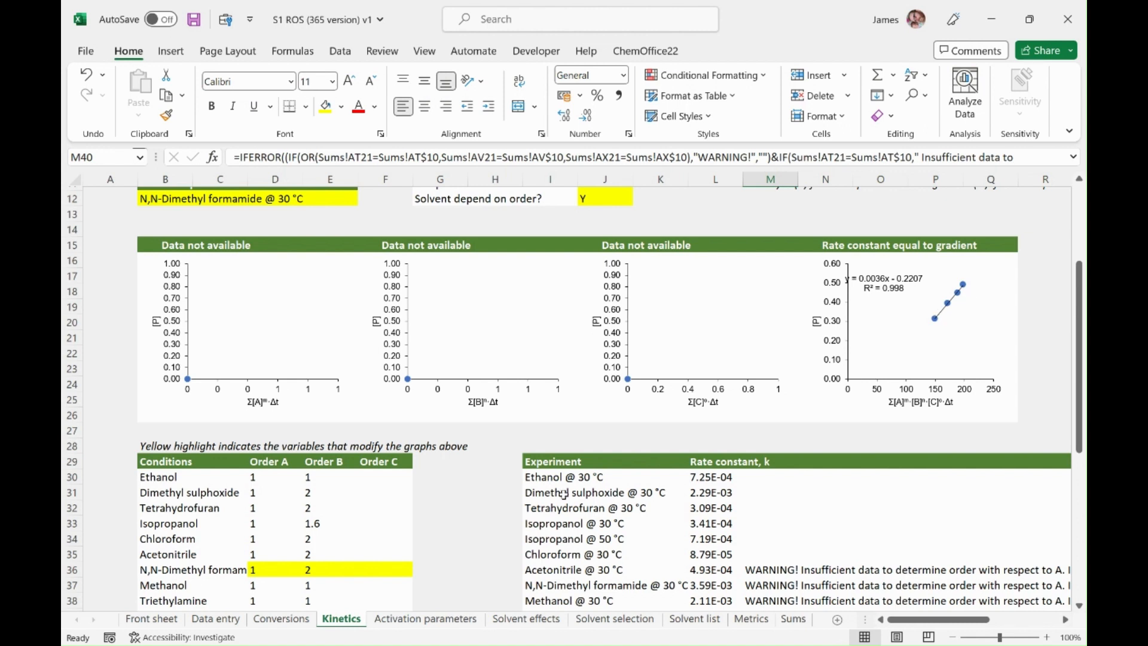
{"action": "left_click", "coordinate": [312, 571]}
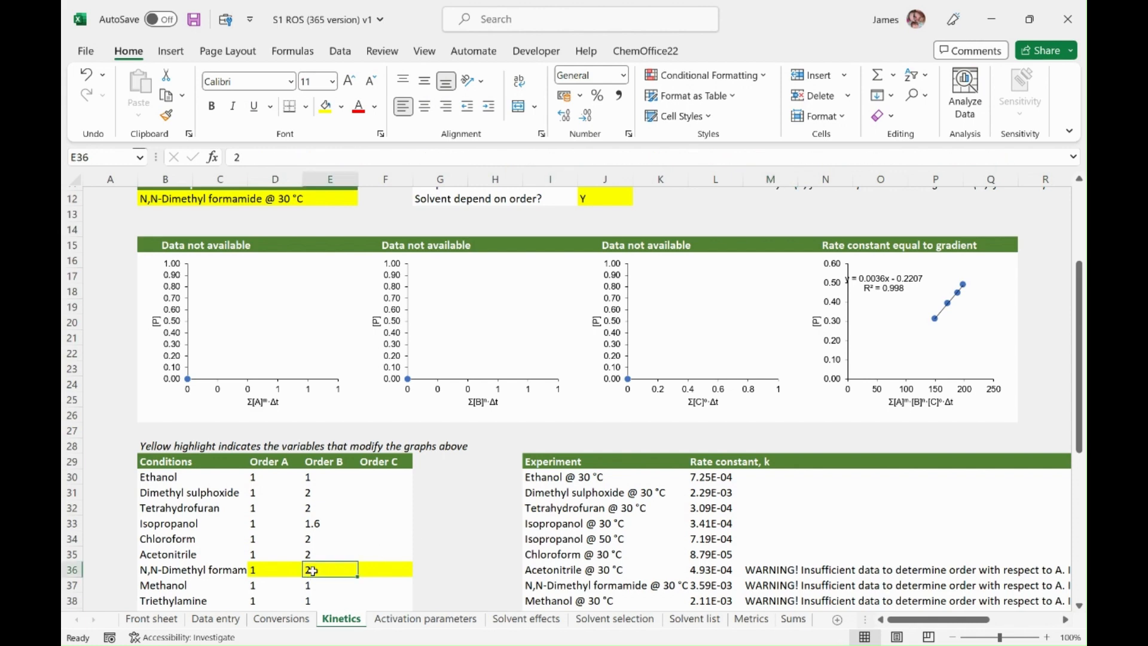
{"action": "type", "text": "0"}
{"action": "key", "text": "Return"}
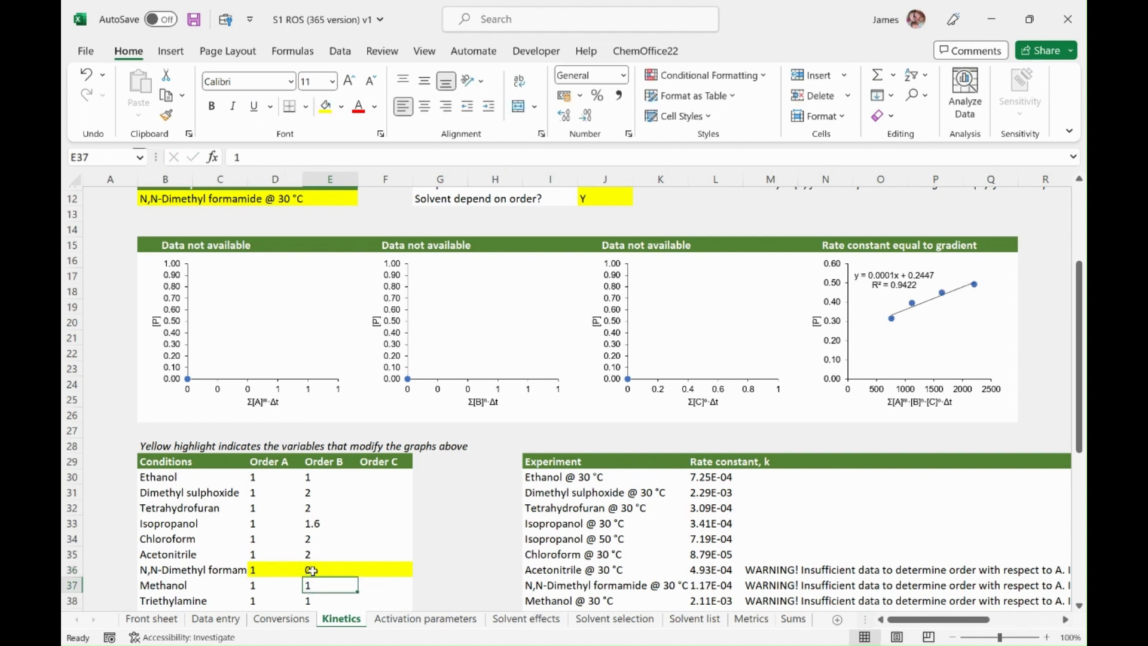
{"action": "left_click", "coordinate": [313, 571]}
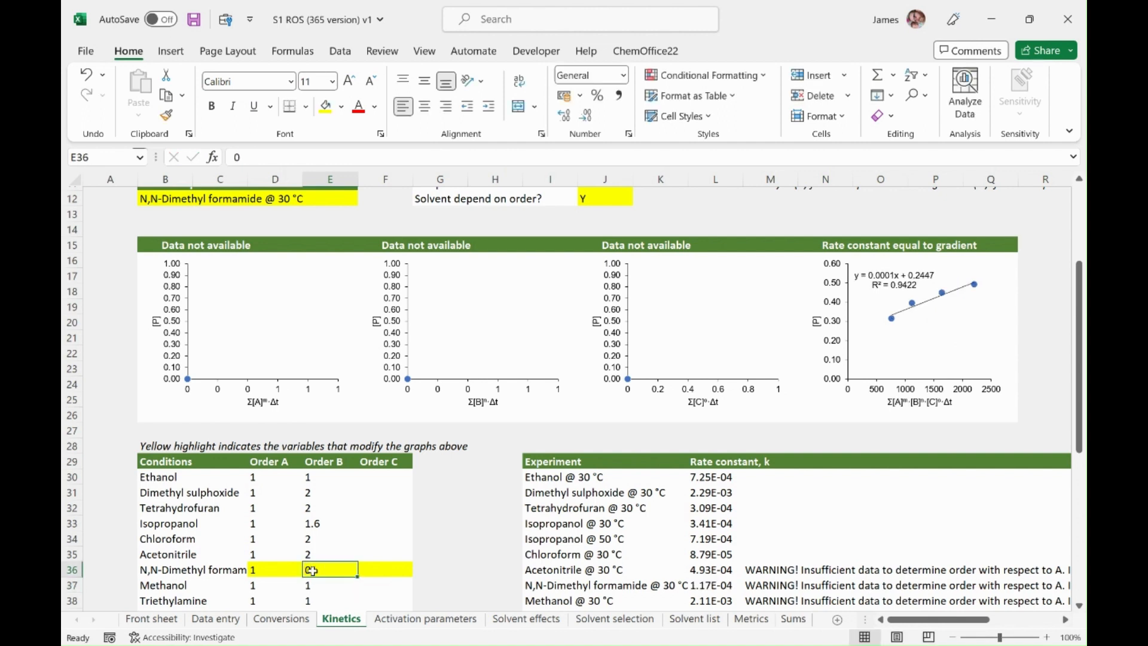
{"action": "type", "text": "2"}
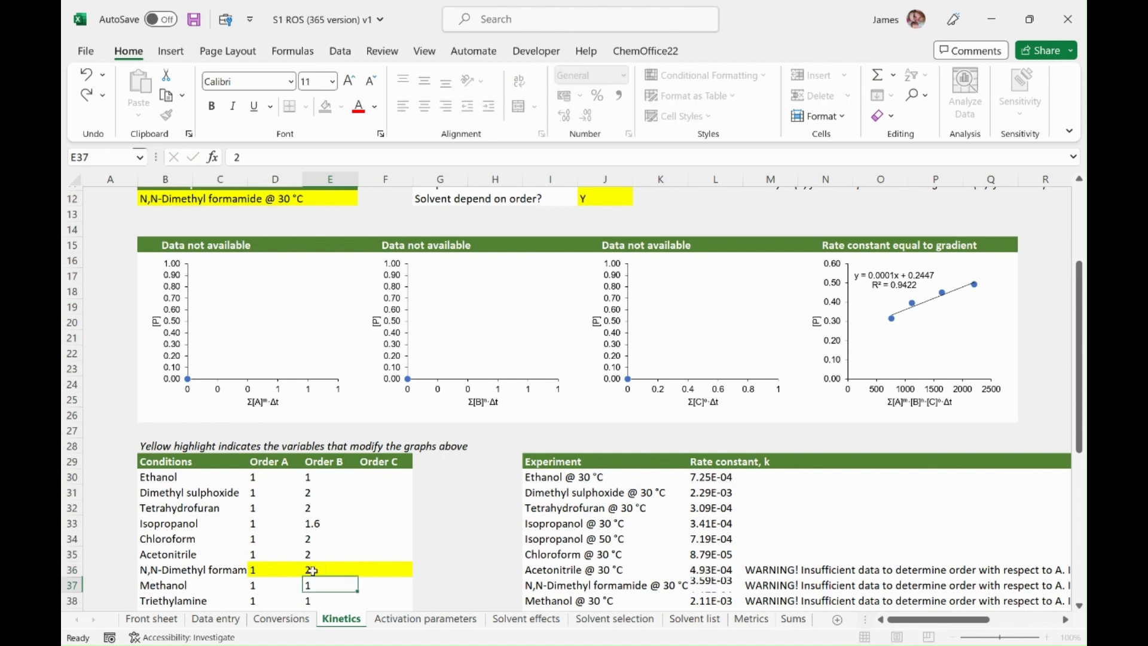
{"action": "key", "text": "Return"}
{"action": "left_click", "coordinate": [313, 571]}
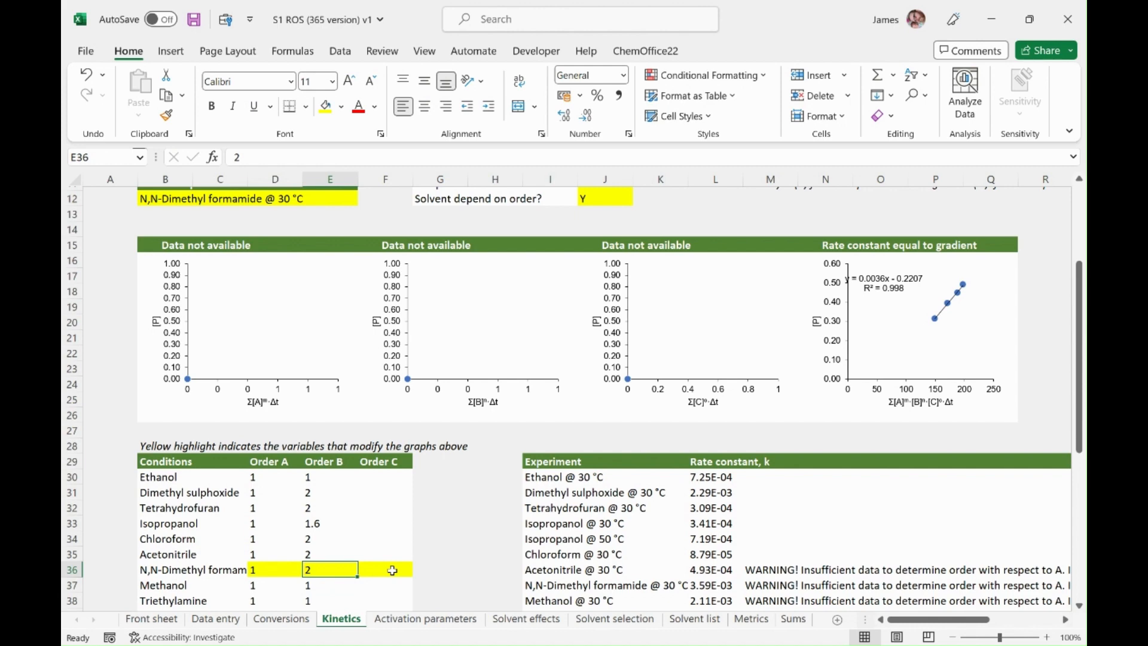
On the Activation parameters sheet, choose Ethanol as the solvent for the Eyring plot.
{"action": "left_click", "coordinate": [446, 621]}
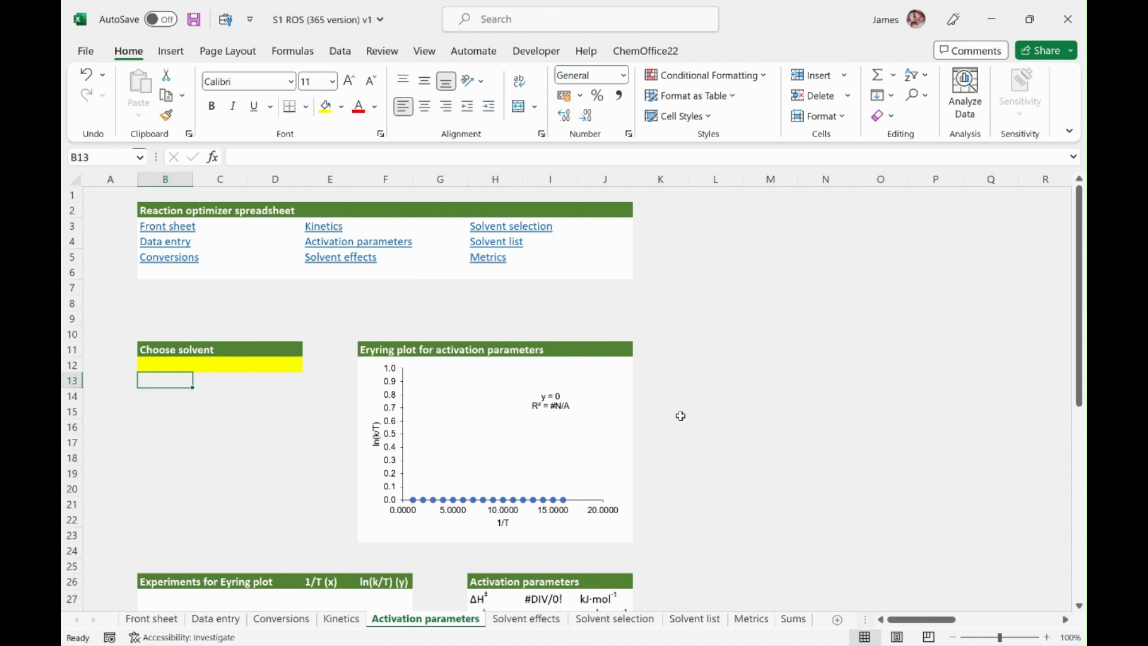
{"action": "left_click", "coordinate": [291, 366]}
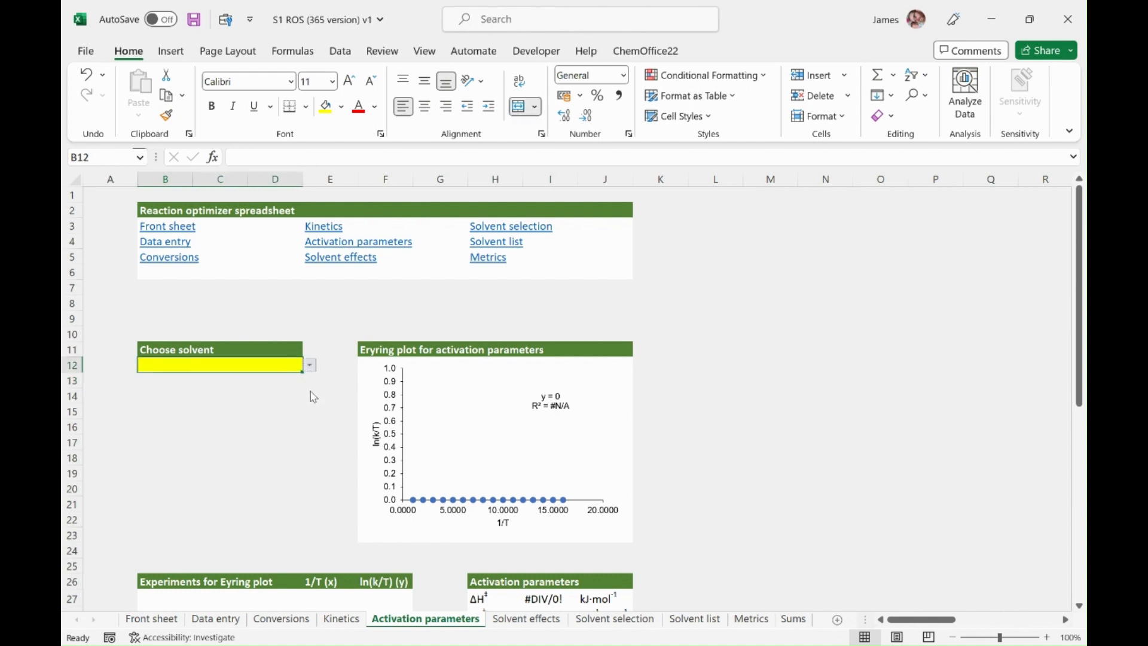
{"action": "left_click", "coordinate": [241, 379]}
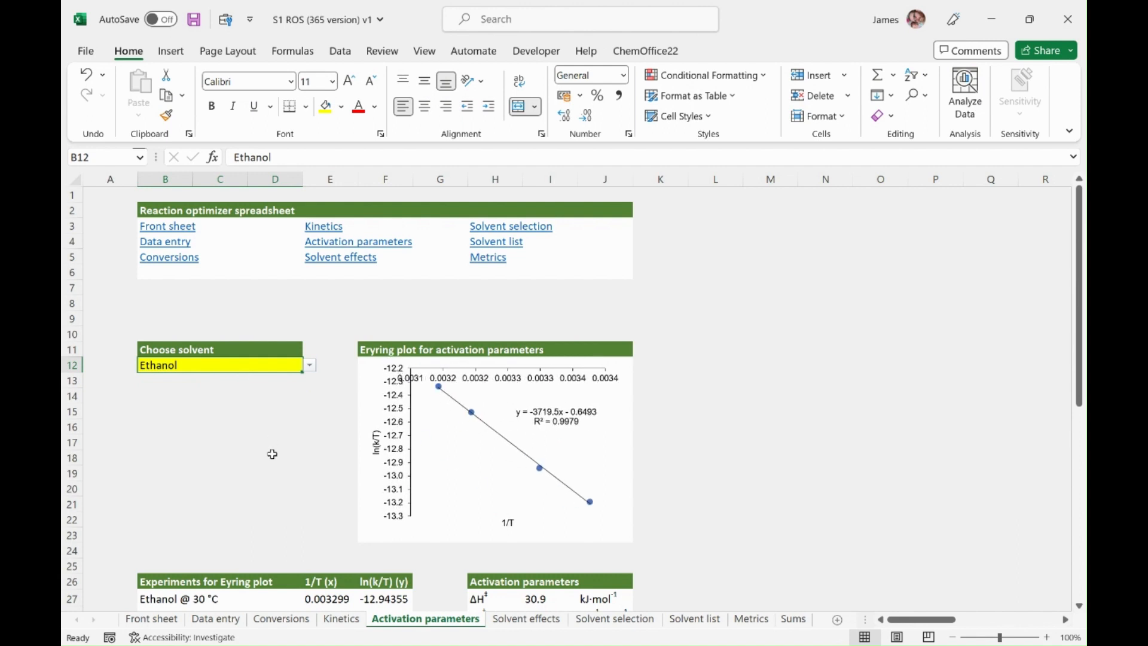
{"action": "left_click", "coordinate": [272, 454]}
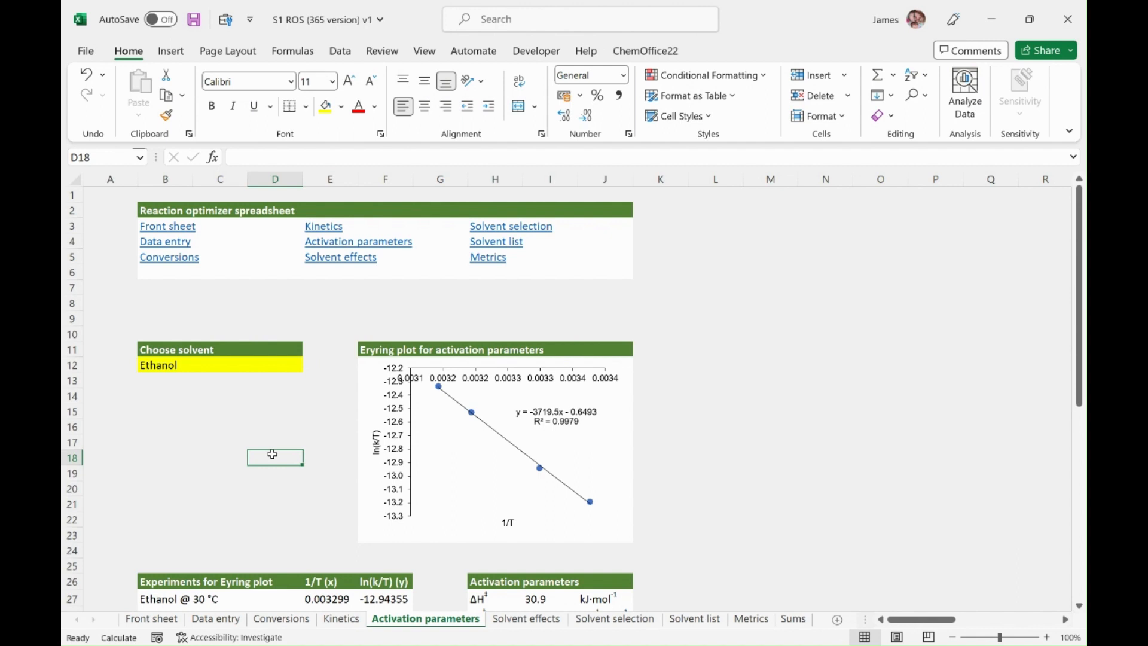
Examine the experiments in ethanol's Eyring plot and the ΔH‡ and ΔS‡ activation parameters.
{"action": "key", "text": "Down"}
{"action": "key", "text": "Down"}
{"action": "key", "text": "Down"}
{"action": "key", "text": "Down"}
{"action": "key", "text": "Down"}
{"action": "key", "text": "Down"}
{"action": "key", "text": "Down"}
{"action": "key", "text": "Down"}
{"action": "key", "text": "Down"}
{"action": "key", "text": "Down"}
{"action": "key", "text": "Down"}
{"action": "key", "text": "Down"}
{"action": "key", "text": "Down"}
{"action": "key", "text": "Down"}
{"action": "key", "text": "Down"}
{"action": "key", "text": "Down"}
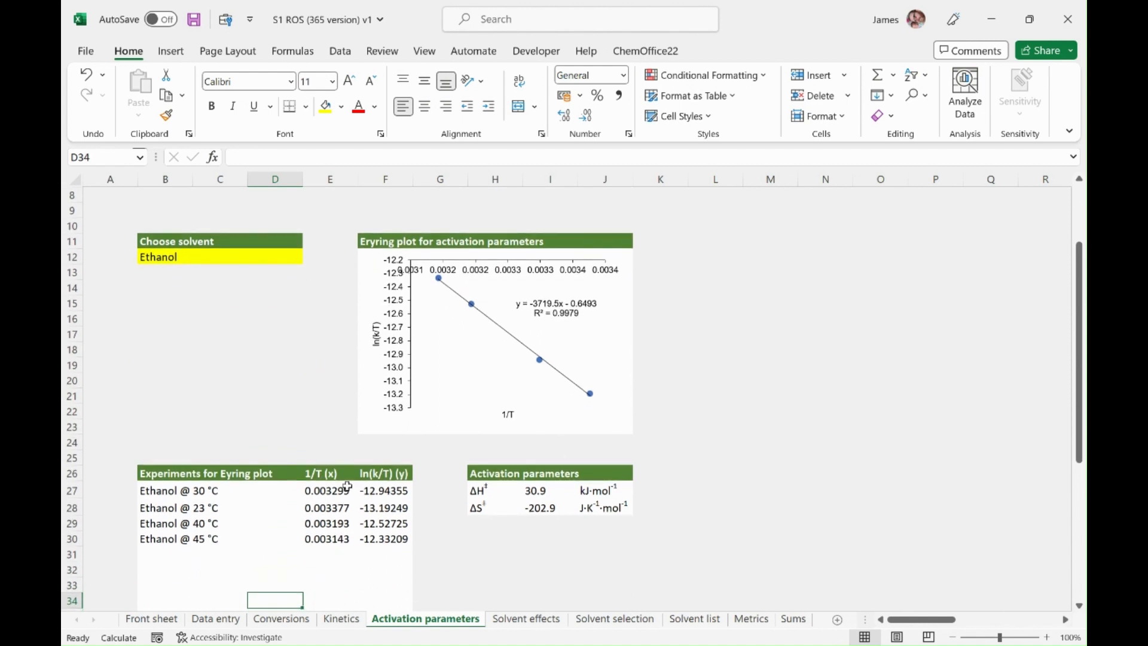
{"action": "left_click_drag", "start_coordinate": [536, 490], "coordinate": [540, 501]}
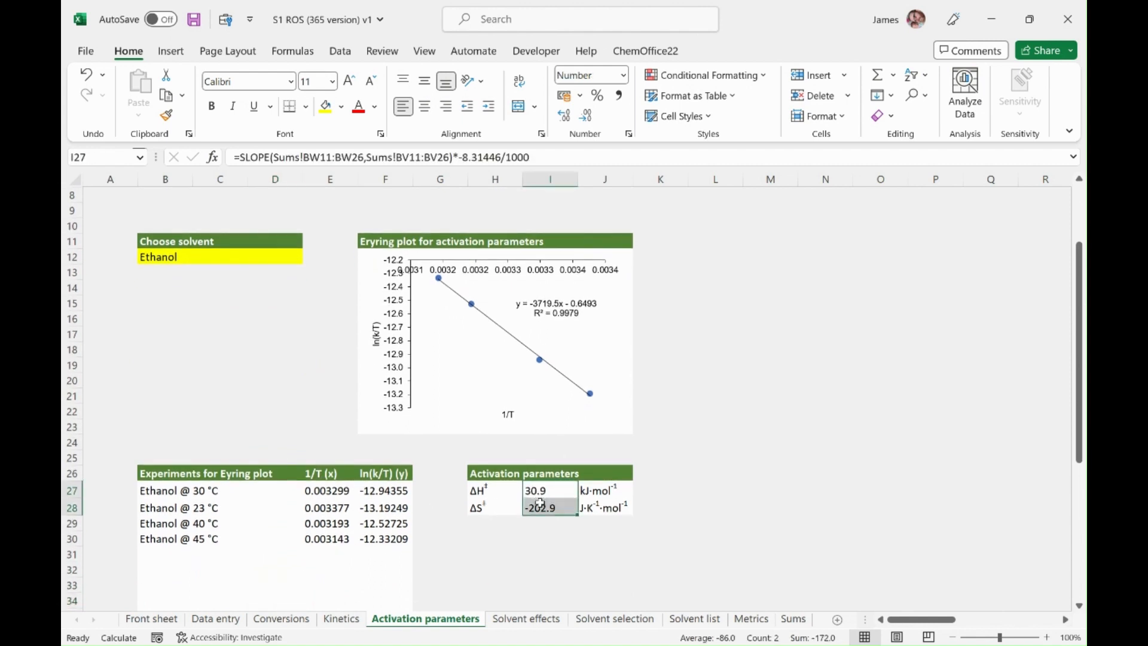
{"action": "left_click", "coordinate": [521, 540]}
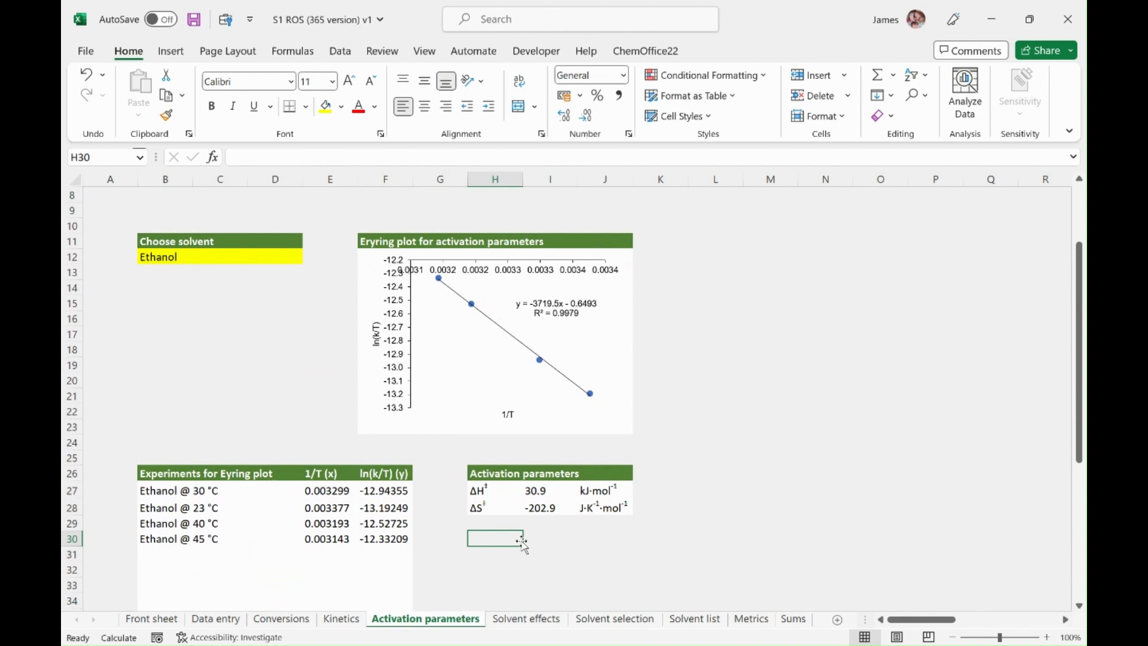
On the Solvent effects sheet, set Order A to 1, Order B to 2 and the temperature to 30 °C.
{"action": "left_click", "coordinate": [527, 619]}
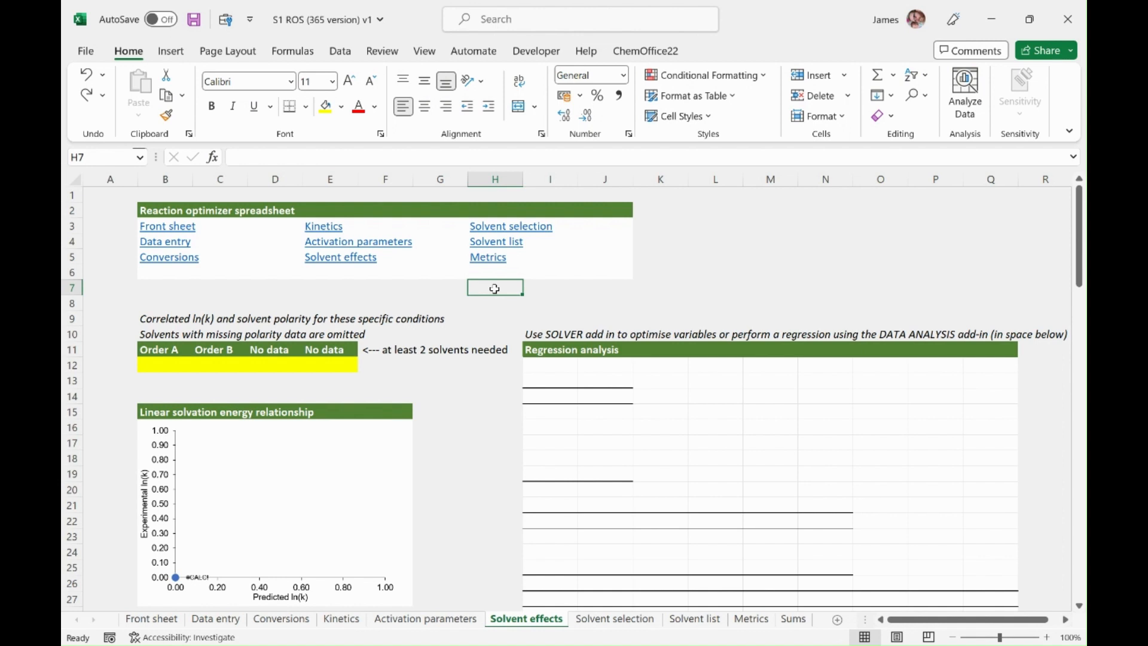
{"action": "left_click", "coordinate": [159, 364]}
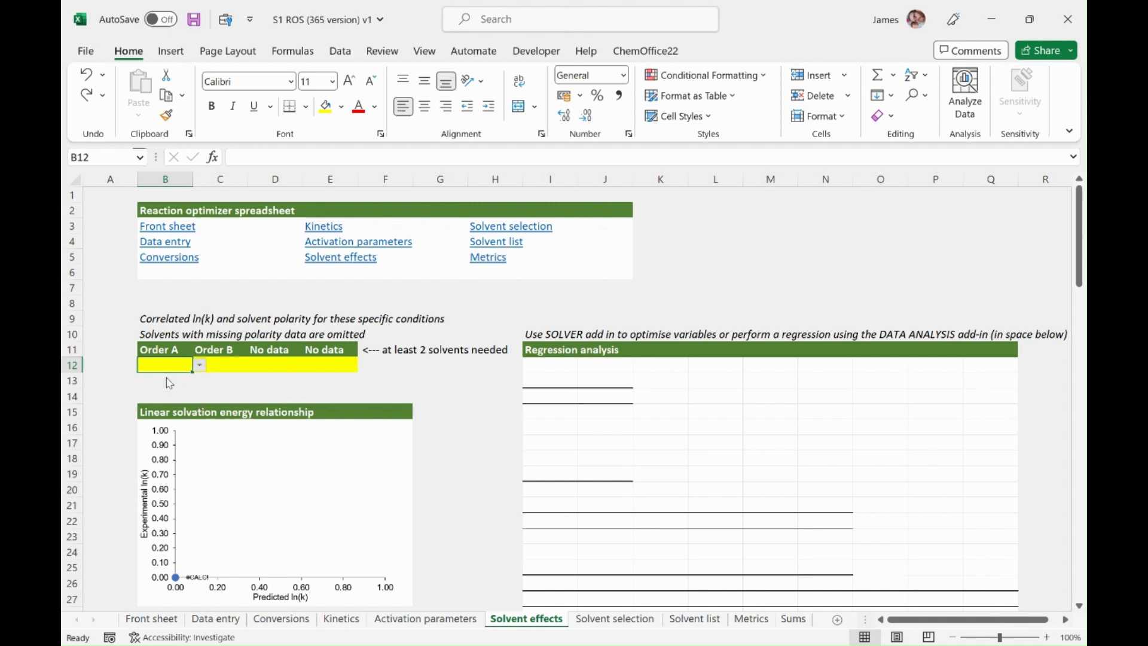
{"action": "type", "text": "1"}
{"action": "left_click", "coordinate": [216, 362]}
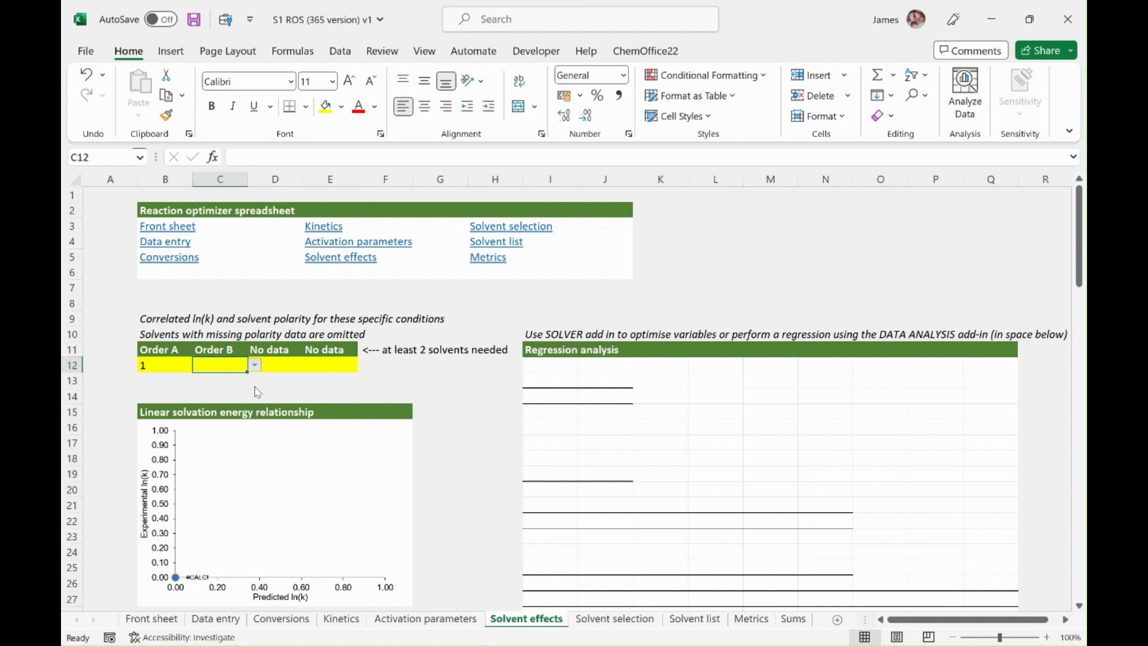
{"action": "type", "text": "2"}
{"action": "key", "text": "Return"}
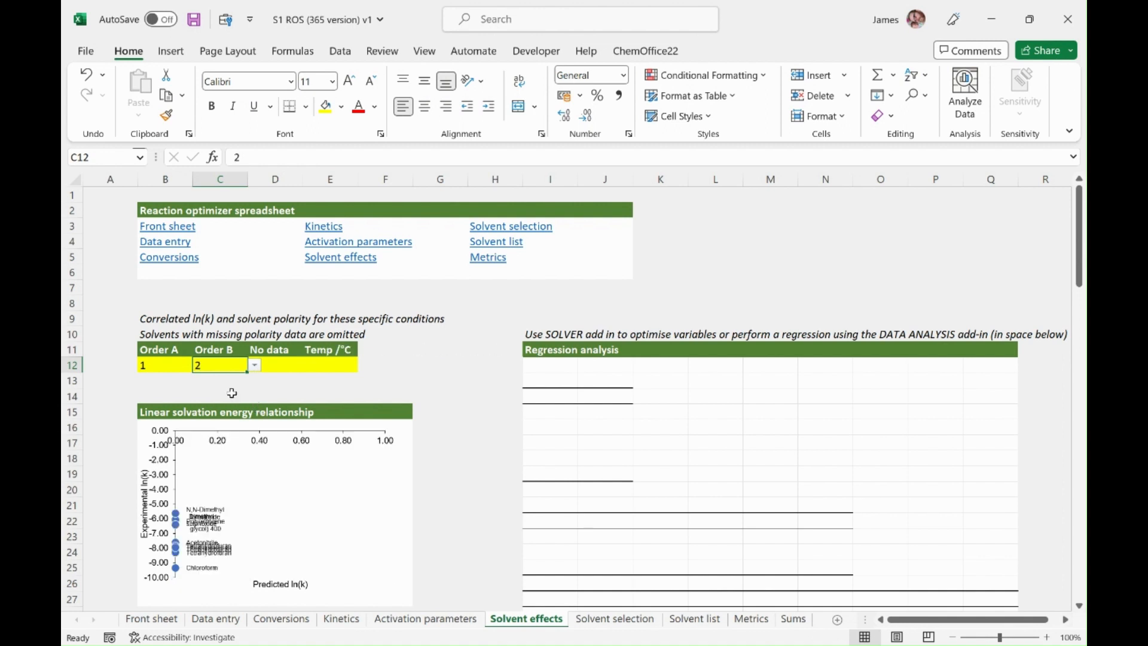
{"action": "left_click", "coordinate": [341, 364]}
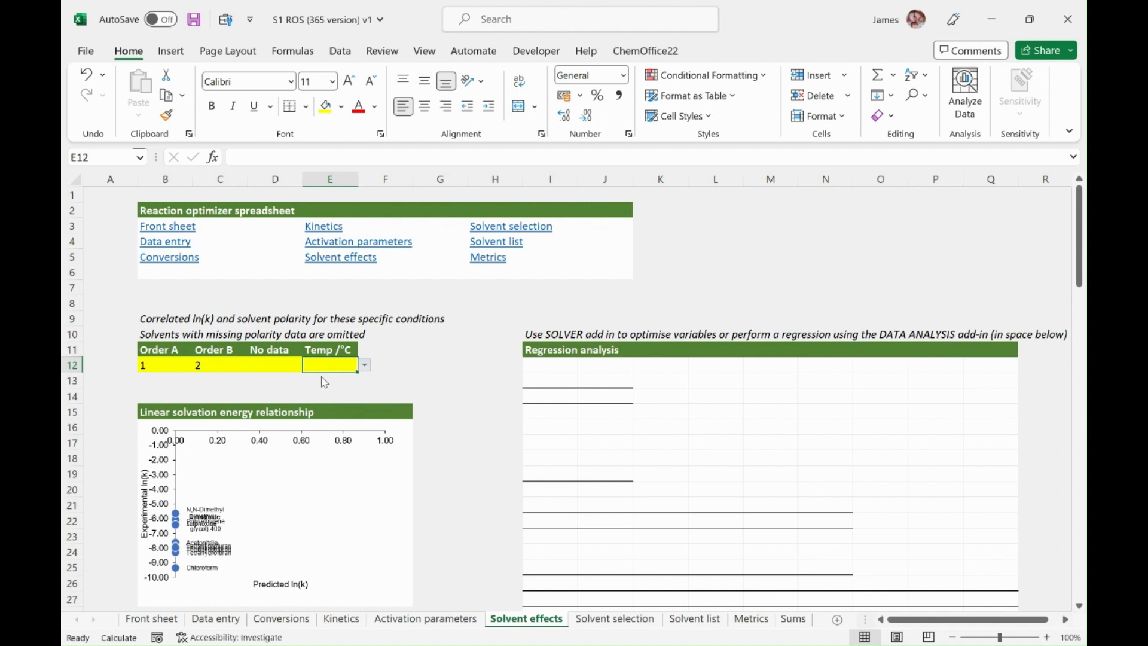
{"action": "type", "text": "30"}
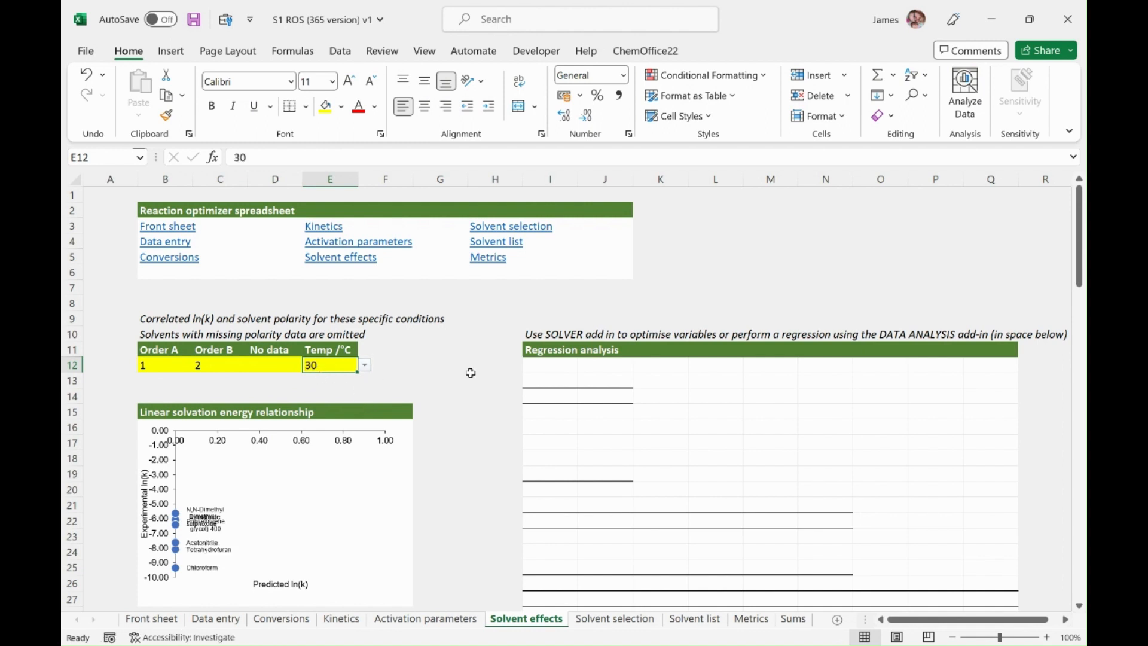
{"action": "left_click", "coordinate": [471, 375]}
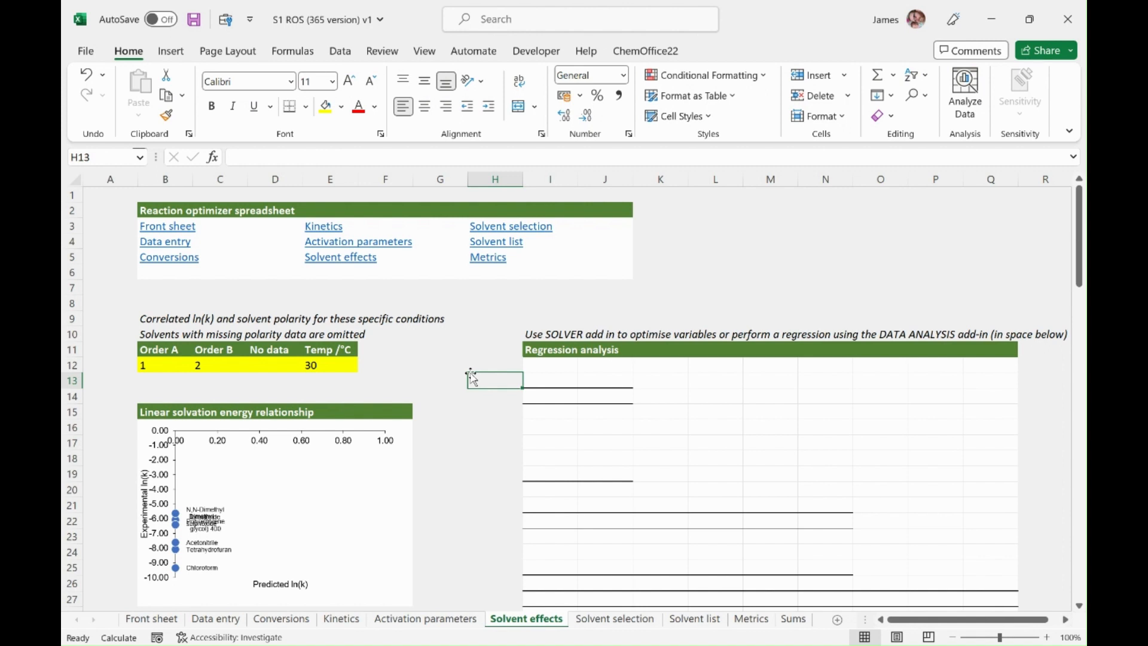
Set the coefficient of H-bond donating ability (α) to 1 in the solvation energy variable table.
{"action": "key", "text": "Down"}
{"action": "key", "text": "Down"}
{"action": "key", "text": "Down"}
{"action": "key", "text": "Down"}
{"action": "key", "text": "Down"}
{"action": "key", "text": "Down"}
{"action": "key", "text": "Down"}
{"action": "key", "text": "Down"}
{"action": "key", "text": "Down"}
{"action": "key", "text": "Down"}
{"action": "key", "text": "Down"}
{"action": "key", "text": "Down"}
{"action": "key", "text": "Down"}
{"action": "key", "text": "Down"}
{"action": "key", "text": "Down"}
{"action": "key", "text": "Down"}
{"action": "key", "text": "Down"}
{"action": "key", "text": "Down"}
{"action": "key", "text": "Down"}
{"action": "key", "text": "Down"}
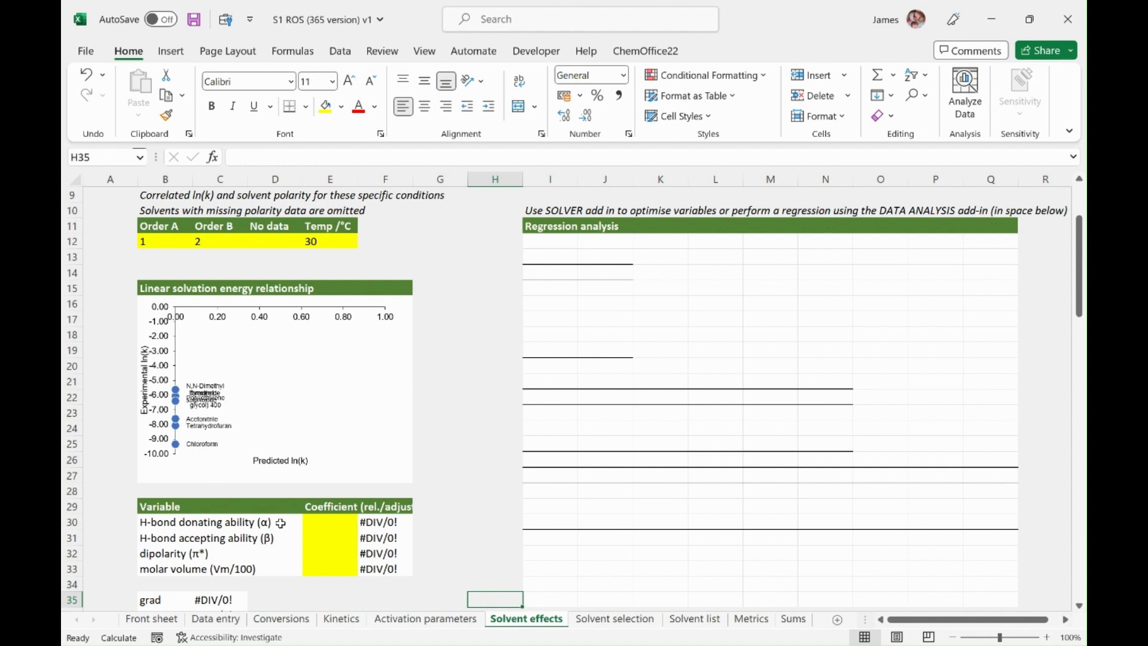
{"action": "left_click", "coordinate": [318, 524]}
{"action": "type", "text": "1"}
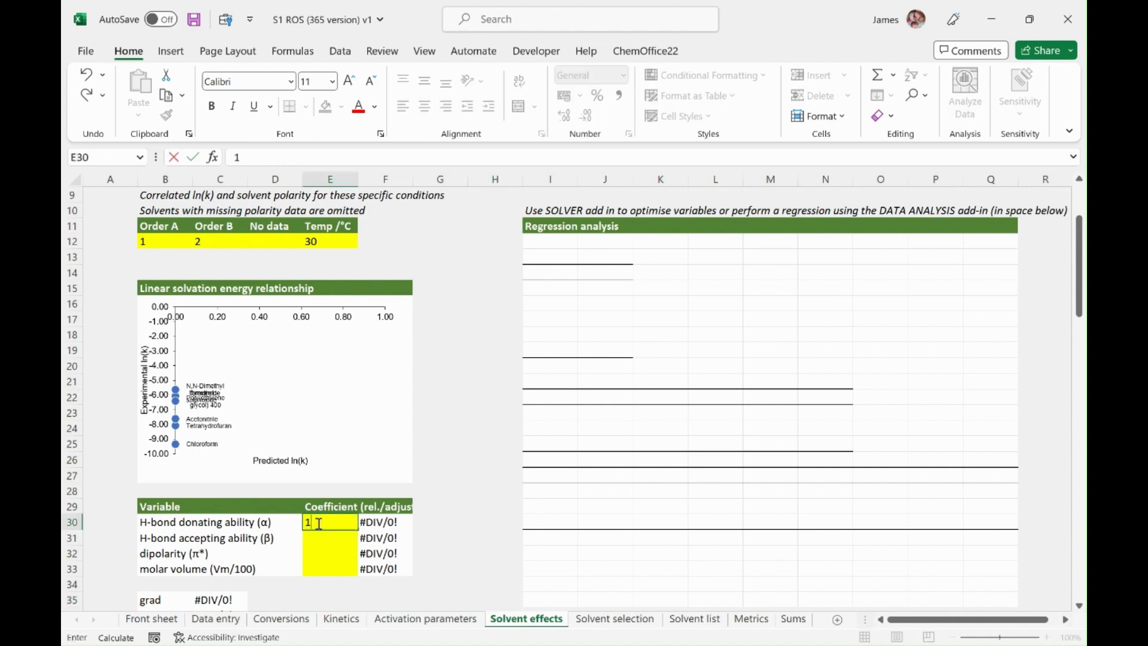
{"action": "key", "text": "Return"}
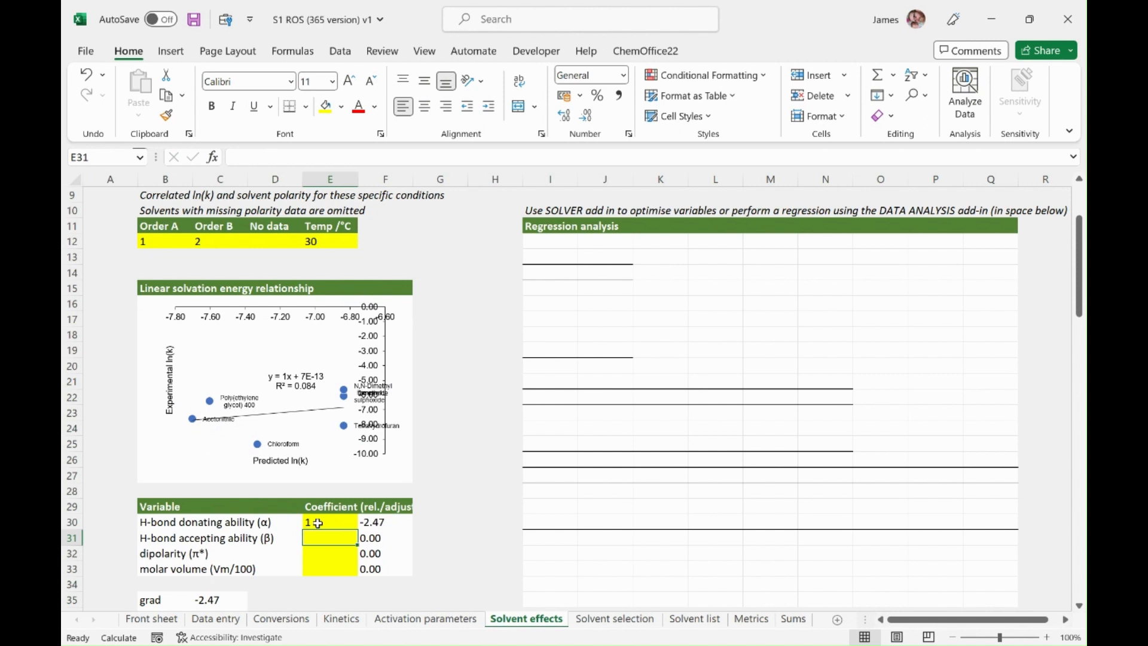
{"action": "left_click", "coordinate": [317, 522]}
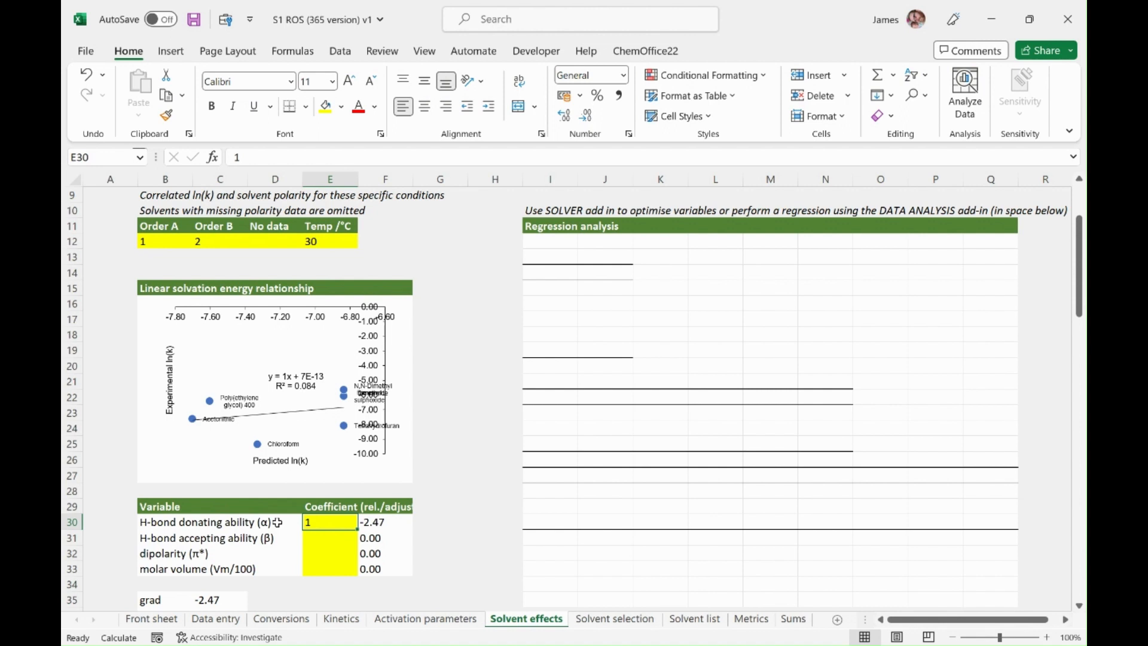
Clear the H-bond donating ability (α) coefficient and set the H-bond accepting ability (β) coefficient to 1.
{"action": "key", "text": "BackSpace"}
{"action": "key", "text": "Return"}
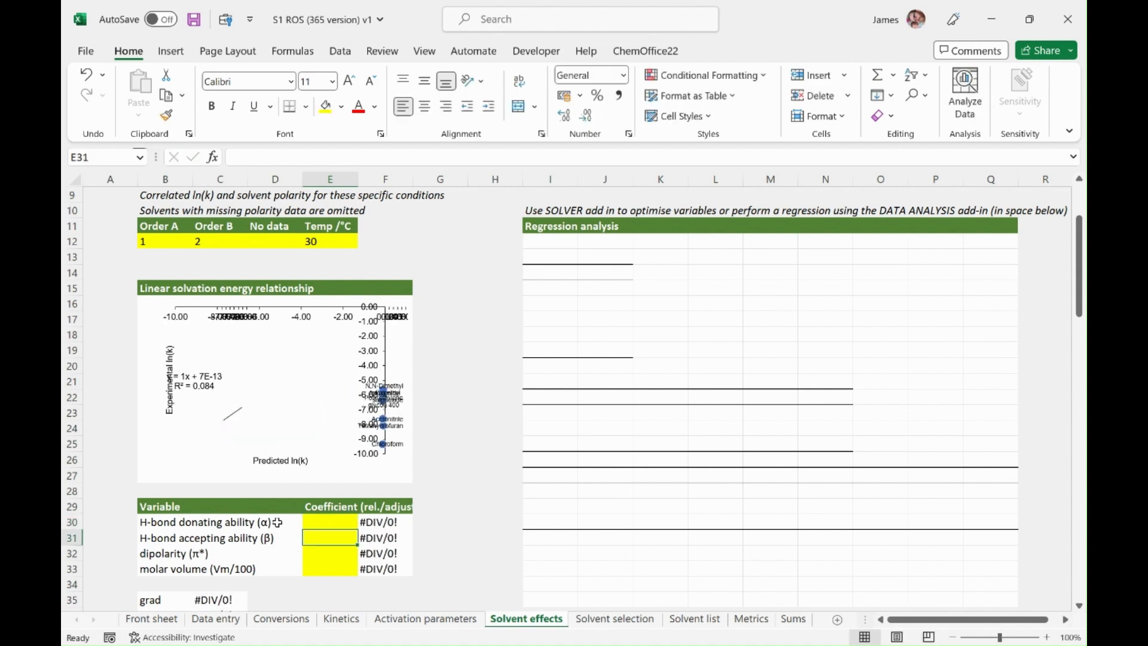
{"action": "type", "text": "1"}
{"action": "key", "text": "Return"}
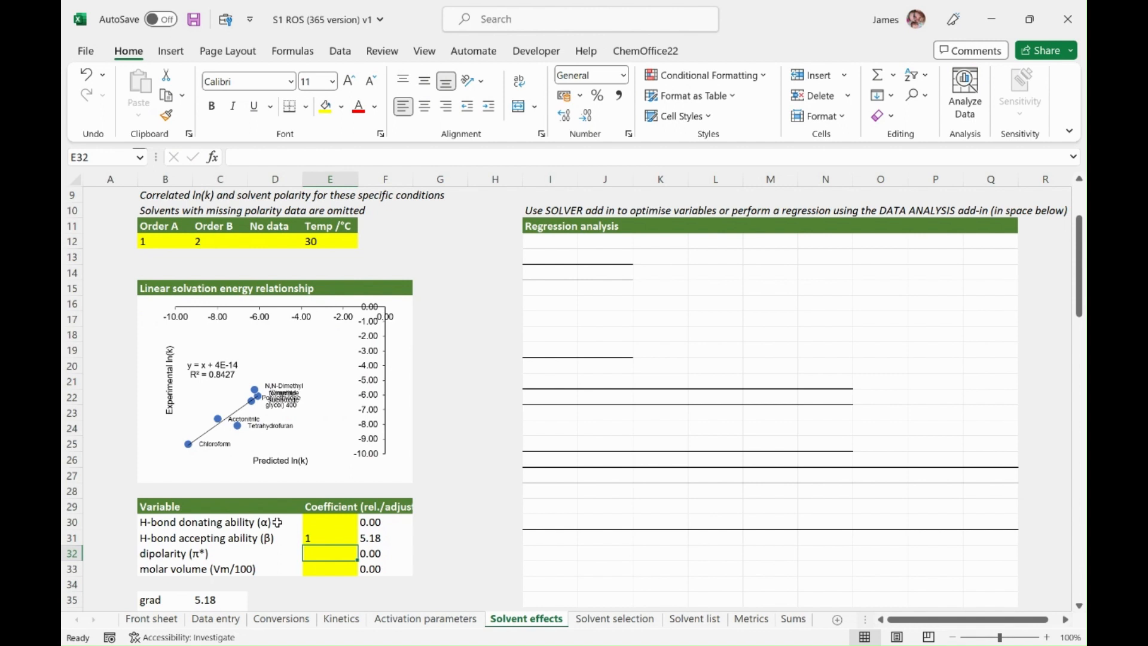
Clear the H-bond accepting ability (β) coefficient and set the dipolarity (π*) coefficient to 1.
{"action": "key", "text": "Up"}
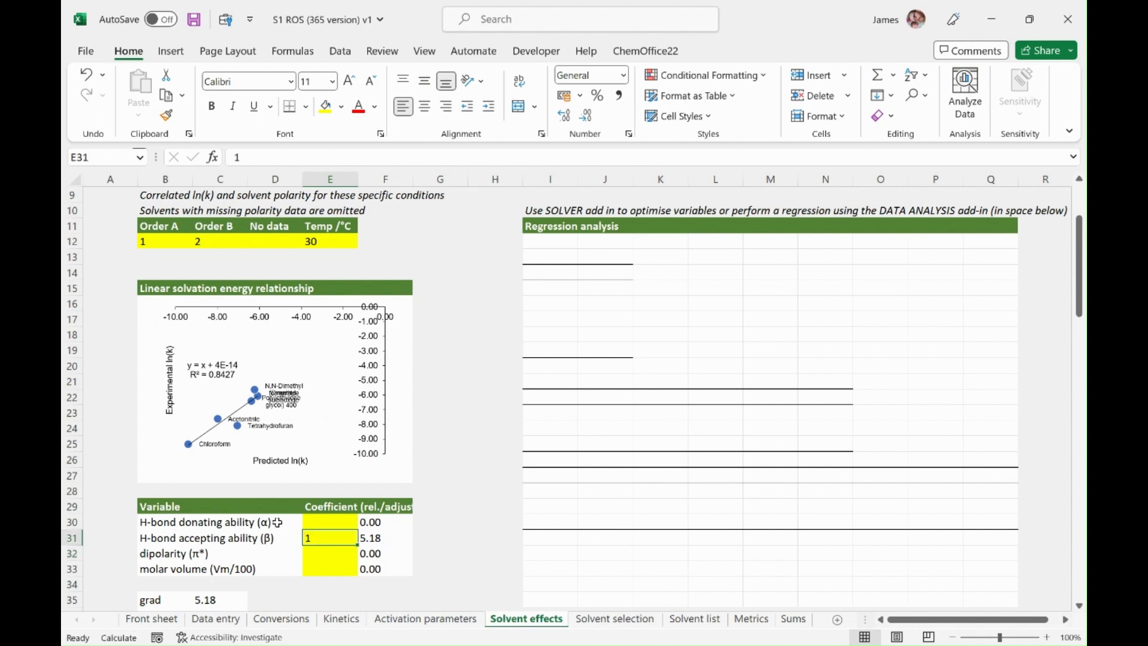
{"action": "key", "text": "Delete"}
{"action": "key", "text": "Down"}
{"action": "type", "text": "1"}
{"action": "key", "text": "Return"}
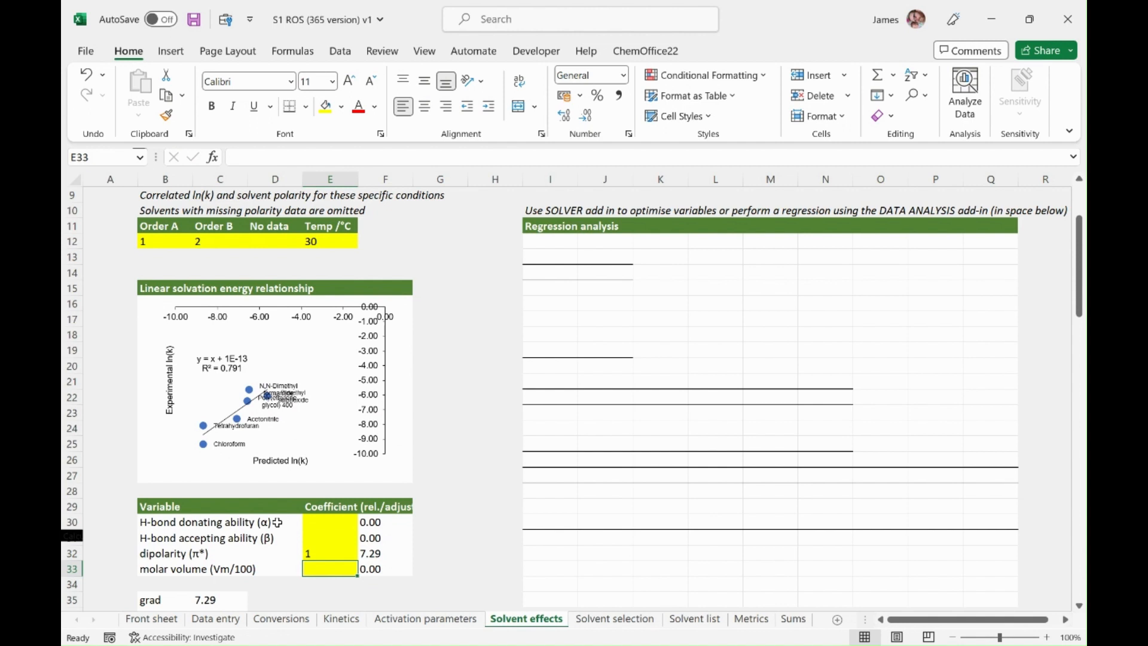
Set the H-bond accepting ability (β) coefficient to 1 as well, combining it with dipolarity (π*) in the correlation.
{"action": "key", "text": "Up"}
{"action": "key", "text": "Up"}
{"action": "type", "text": "1"}
{"action": "key", "text": "Return"}
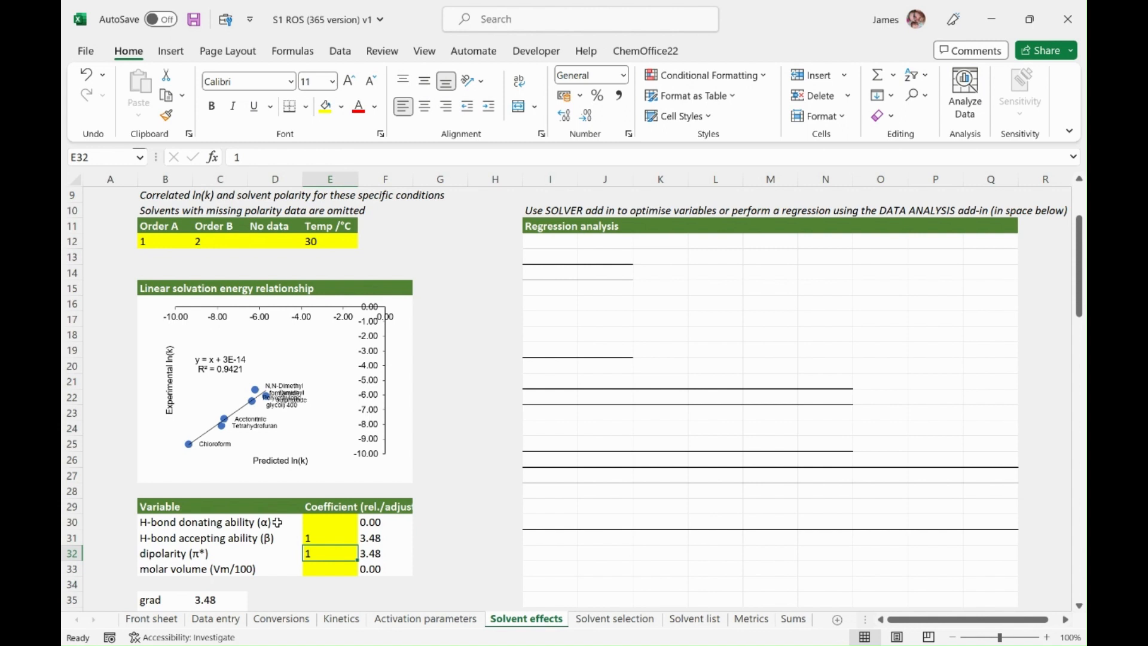
{"action": "key", "text": "Up"}
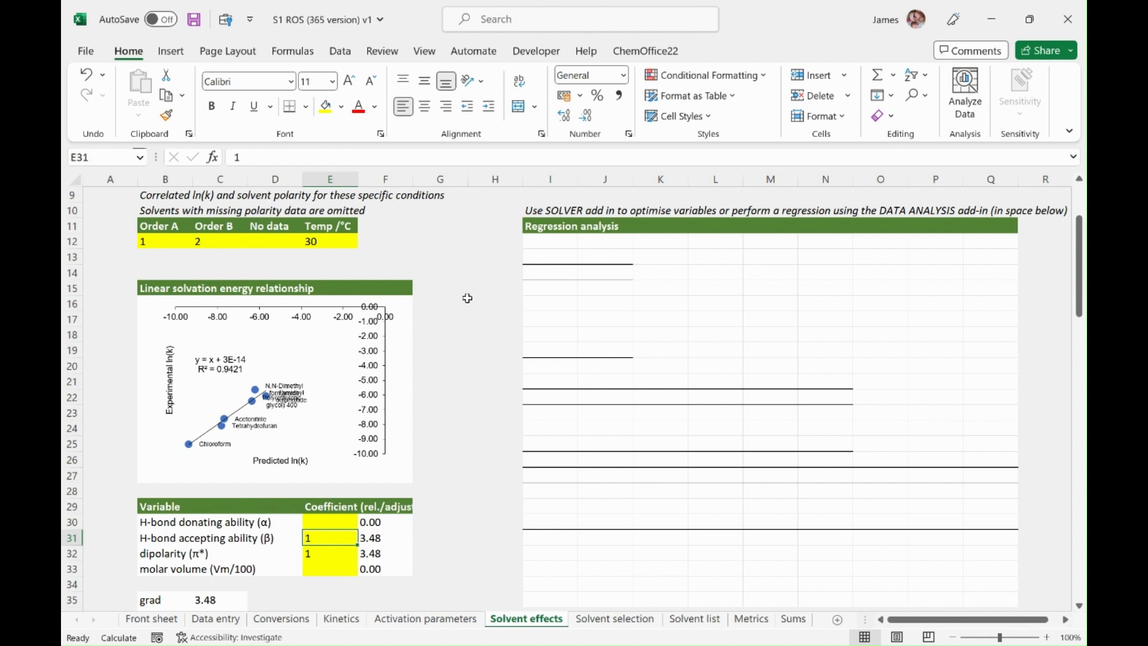
Run a Data Analysis regression of experimental ln(k) (E55:E60) against β and π* (I55:J60), with output starting at I12.
{"action": "left_click", "coordinate": [340, 51]}
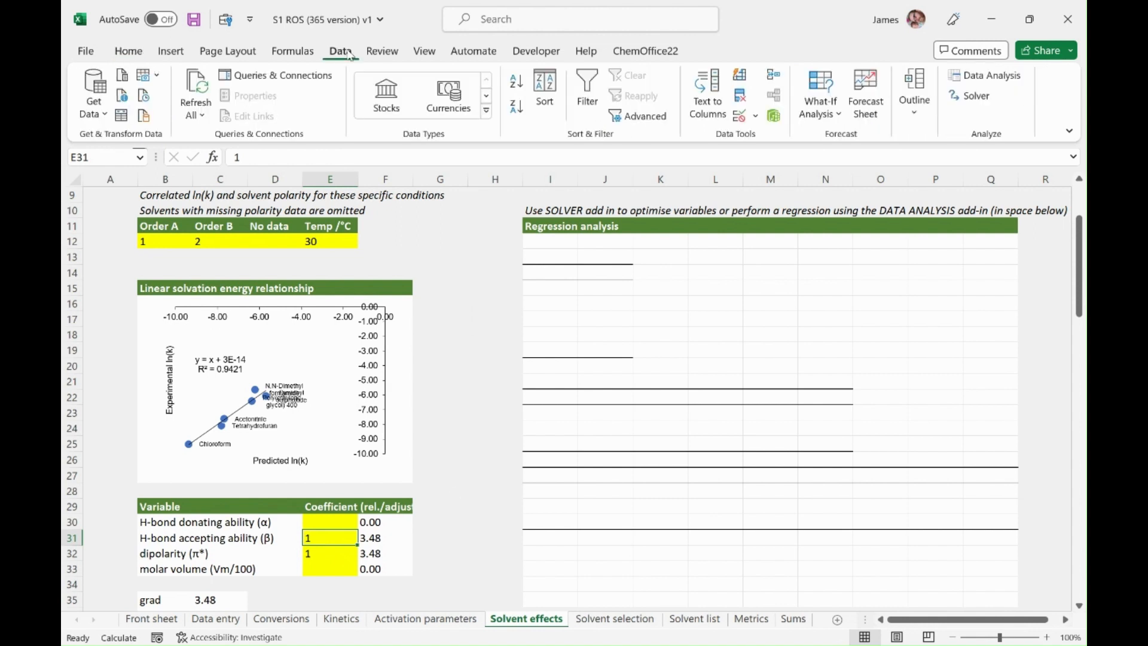
{"action": "left_click", "coordinate": [988, 76]}
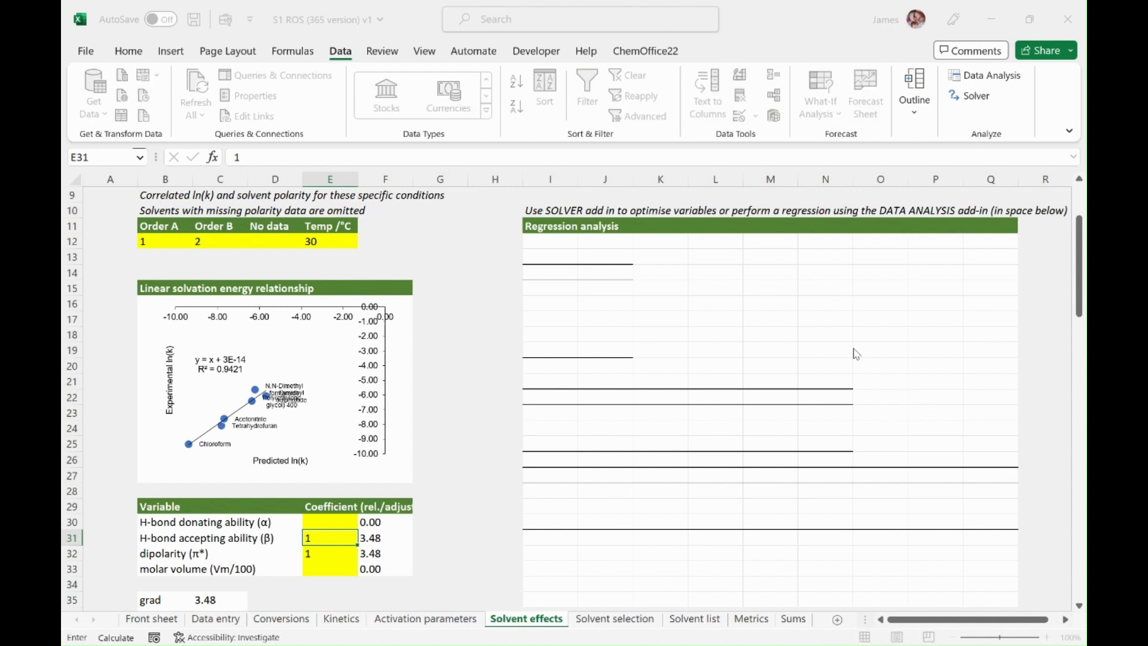
{"action": "left_click_drag", "start_coordinate": [1079, 283], "coordinate": [1073, 415]}
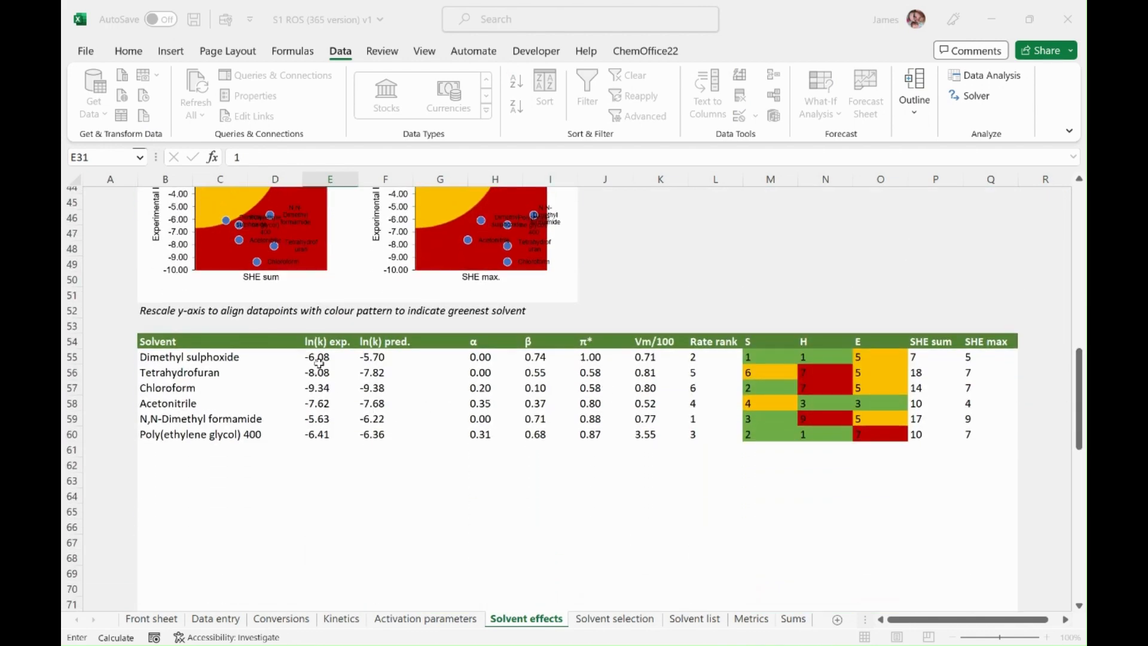
{"action": "left_click_drag", "start_coordinate": [318, 361], "coordinate": [319, 432]}
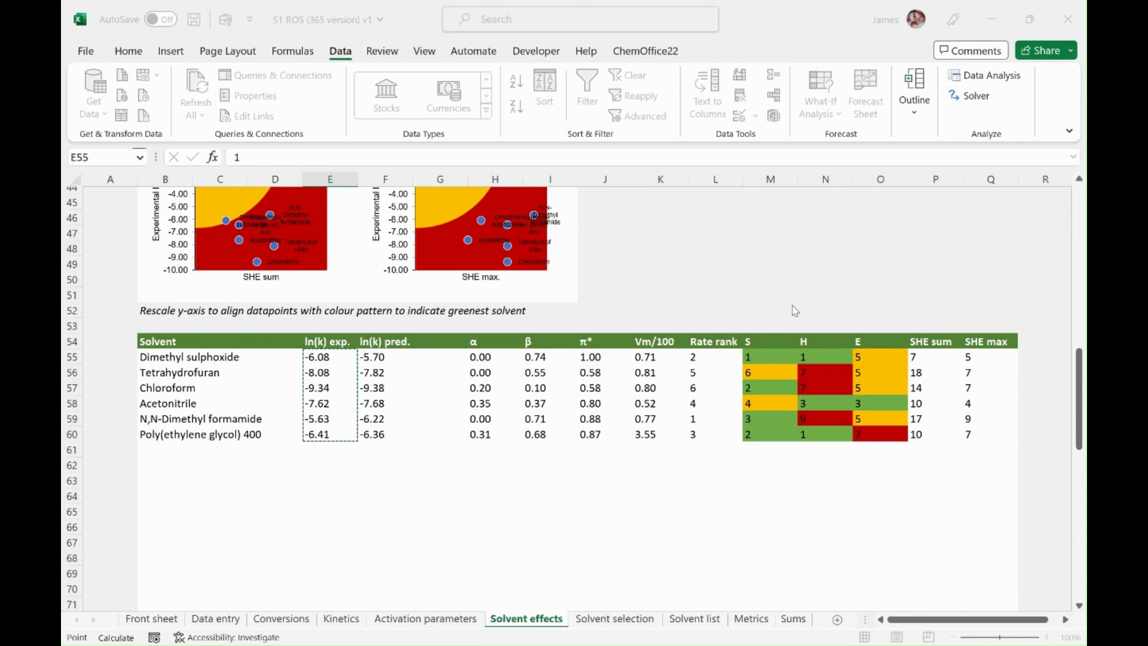
{"action": "left_click", "coordinate": [856, 370]}
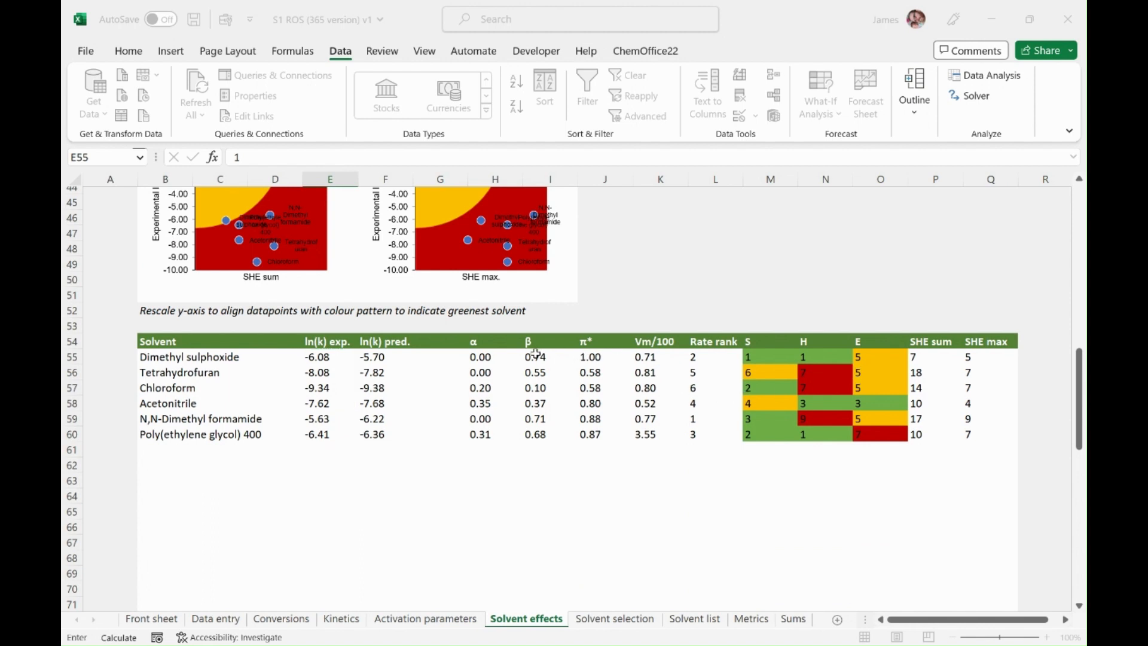
{"action": "left_click_drag", "start_coordinate": [536, 354], "coordinate": [587, 432]}
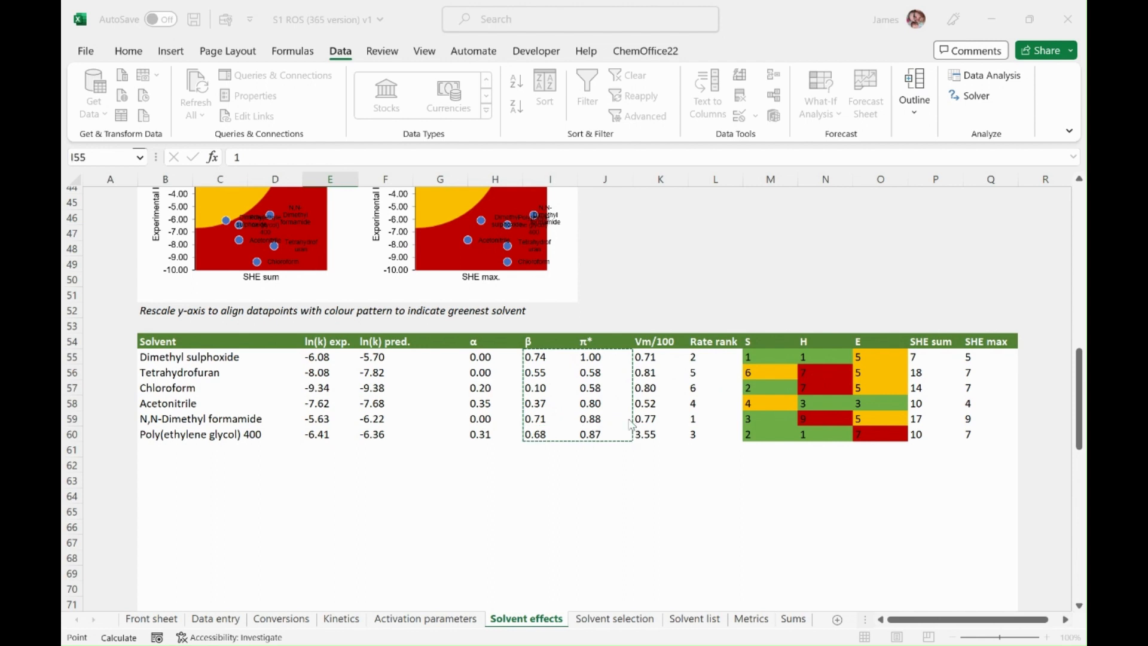
{"action": "key", "text": "Return"}
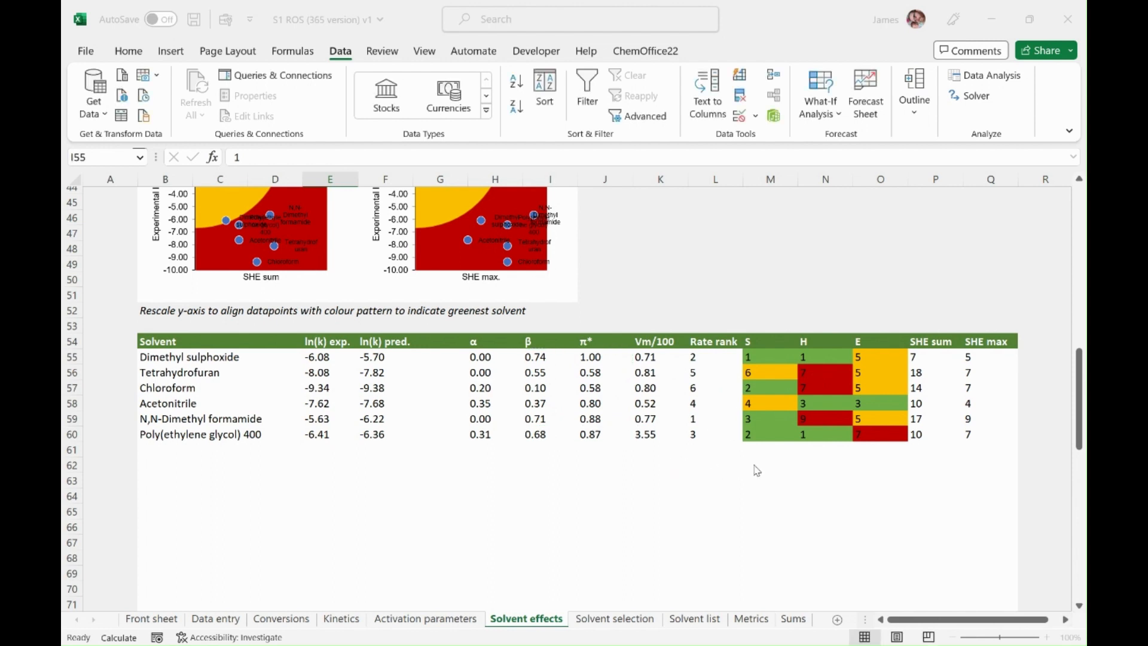
{"action": "left_click_drag", "start_coordinate": [1080, 412], "coordinate": [1077, 254]}
{"action": "left_click", "coordinate": [553, 355]}
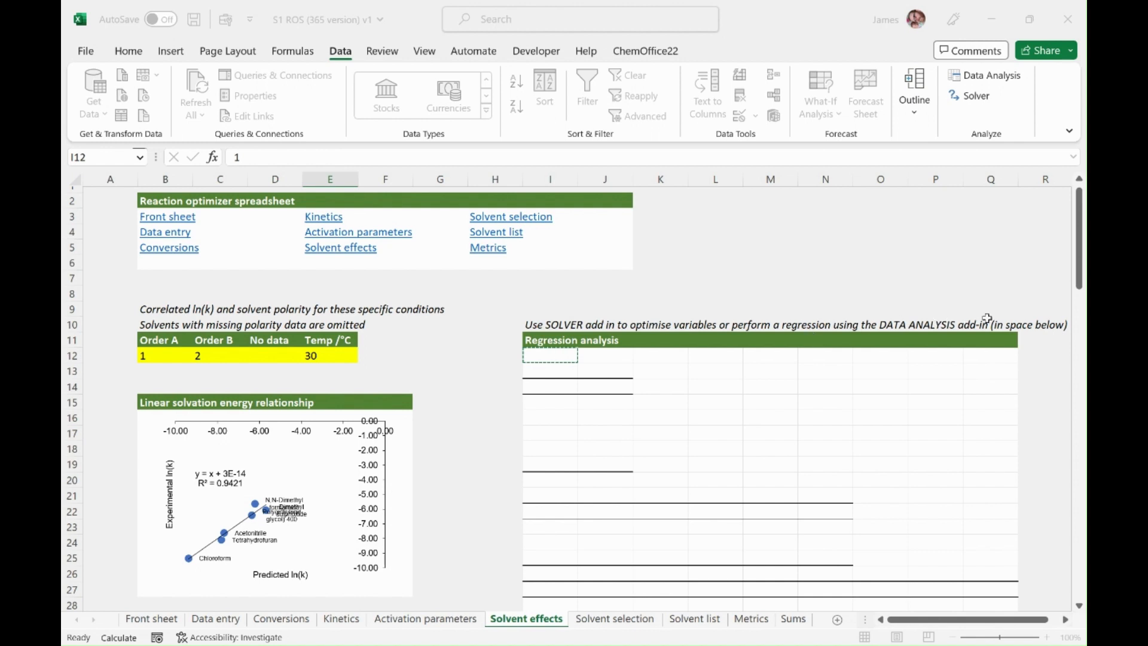
{"action": "left_click", "coordinate": [928, 337]}
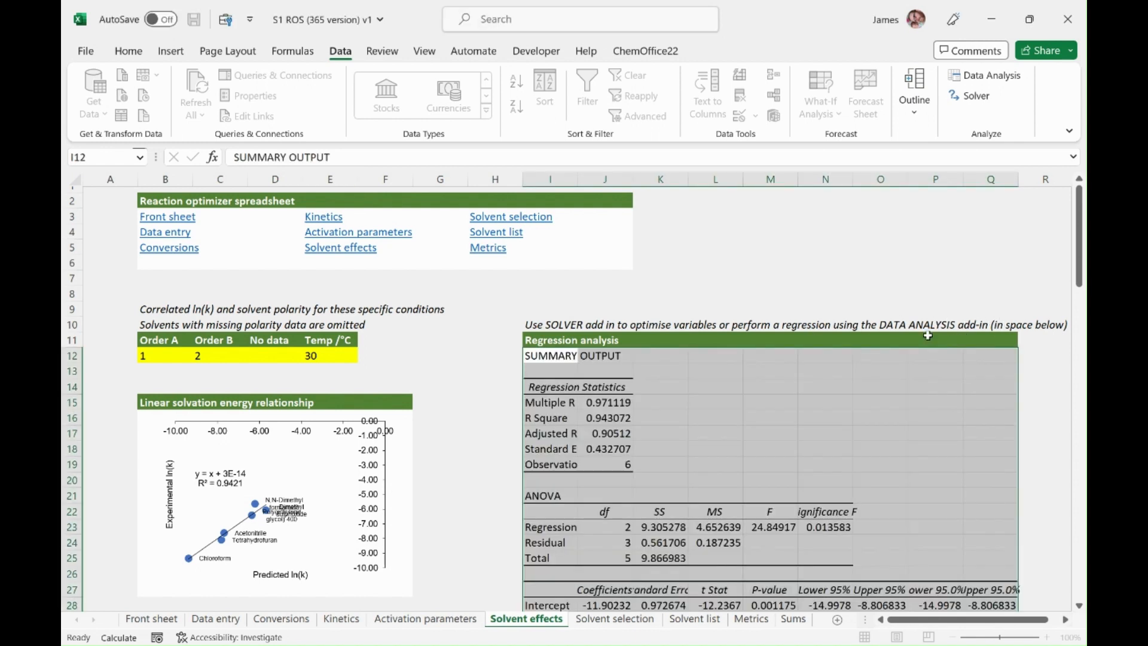
Relabel the two X variables in the regression coefficient table as beta and pi*.
{"action": "left_click", "coordinate": [696, 430]}
{"action": "key", "text": "Down"}
{"action": "key", "text": "Down"}
{"action": "key", "text": "Down"}
{"action": "key", "text": "Down"}
{"action": "key", "text": "Down"}
{"action": "key", "text": "Down"}
{"action": "key", "text": "Down"}
{"action": "key", "text": "Down"}
{"action": "key", "text": "Down"}
{"action": "key", "text": "Down"}
{"action": "key", "text": "Down"}
{"action": "key", "text": "Down"}
{"action": "key", "text": "Down"}
{"action": "key", "text": "Down"}
{"action": "key", "text": "Down"}
{"action": "key", "text": "Down"}
{"action": "key", "text": "Down"}
{"action": "key", "text": "Down"}
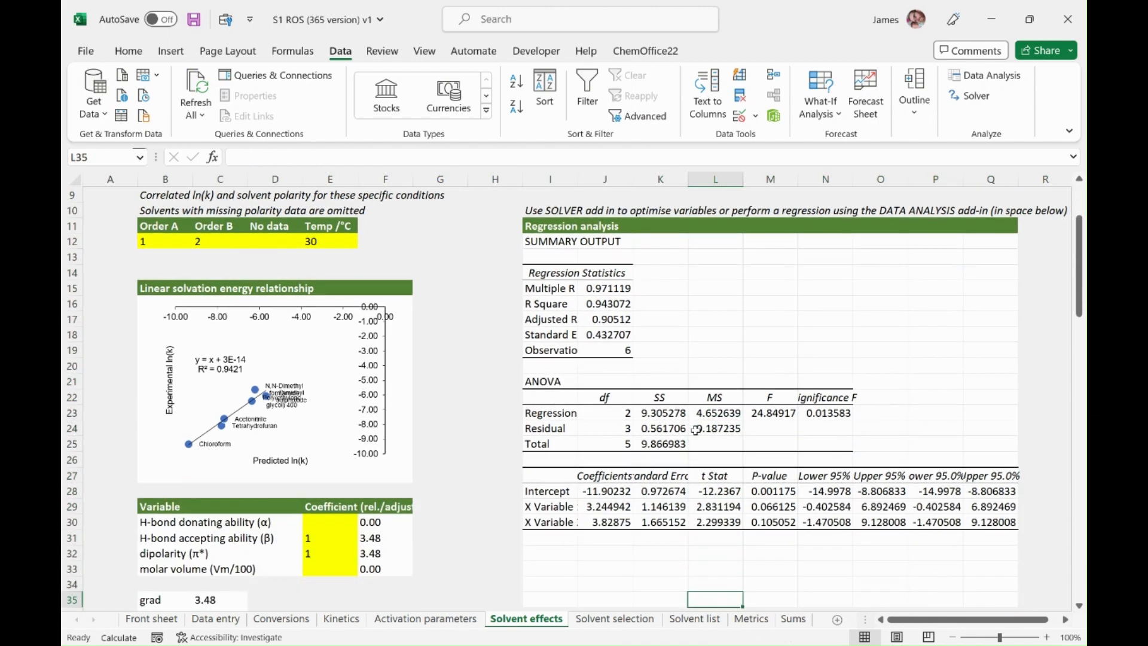
{"action": "left_click", "coordinate": [551, 506]}
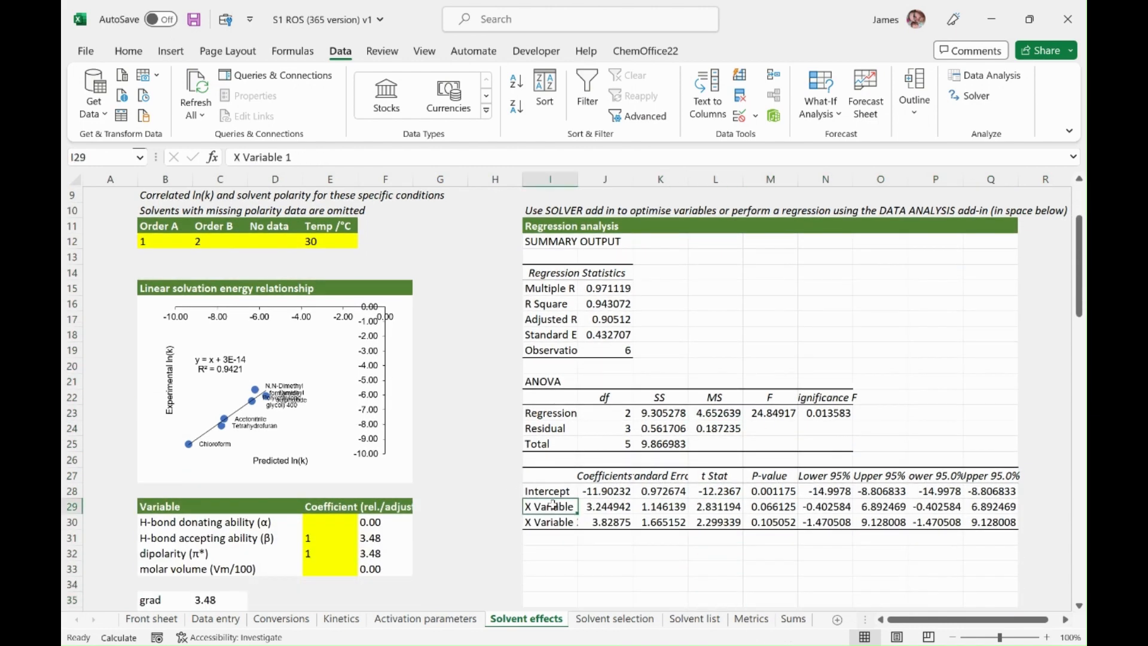
{"action": "type", "text": "beta"}
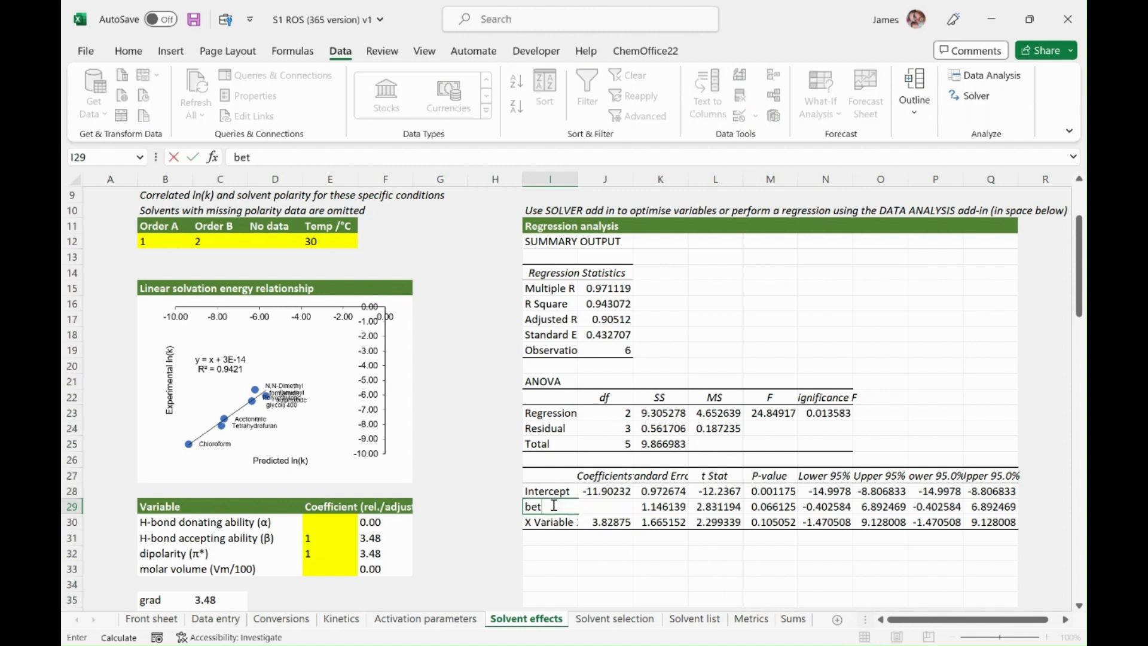
{"action": "key", "text": "Return"}
{"action": "type", "text": "pi*"}
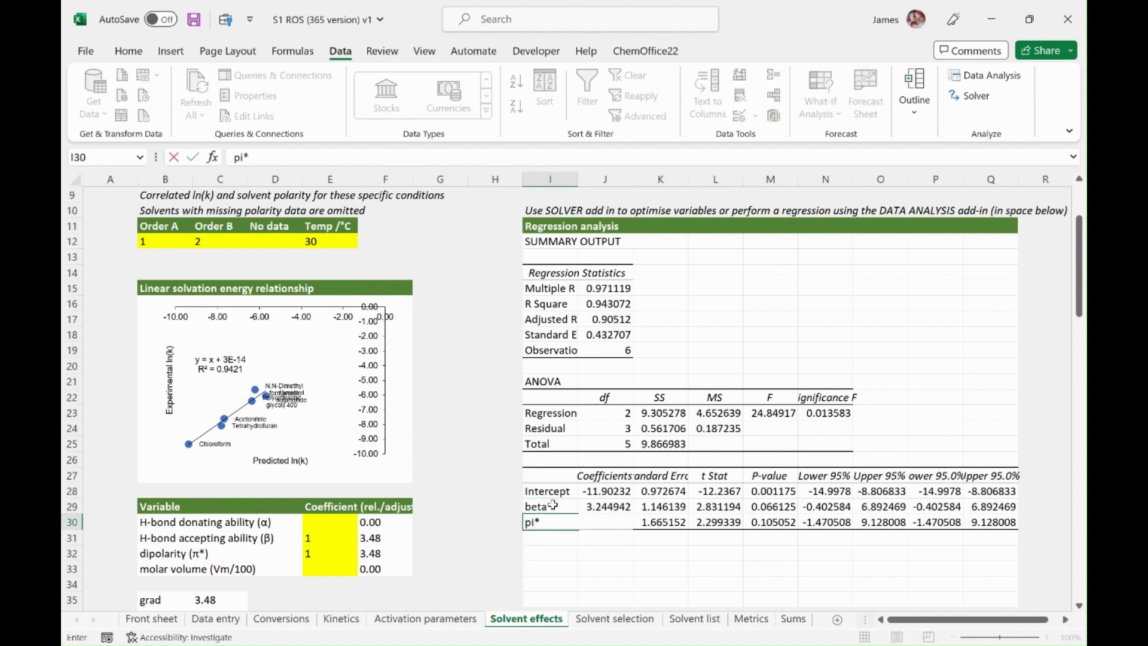
{"action": "key", "text": "Return"}
Enter the regression coefficients in the variable table: 3.24 for H-bond accepting ability (β) and 3.83 for dipolarity (π*).
{"action": "left_click_drag", "start_coordinate": [598, 506], "coordinate": [600, 517]}
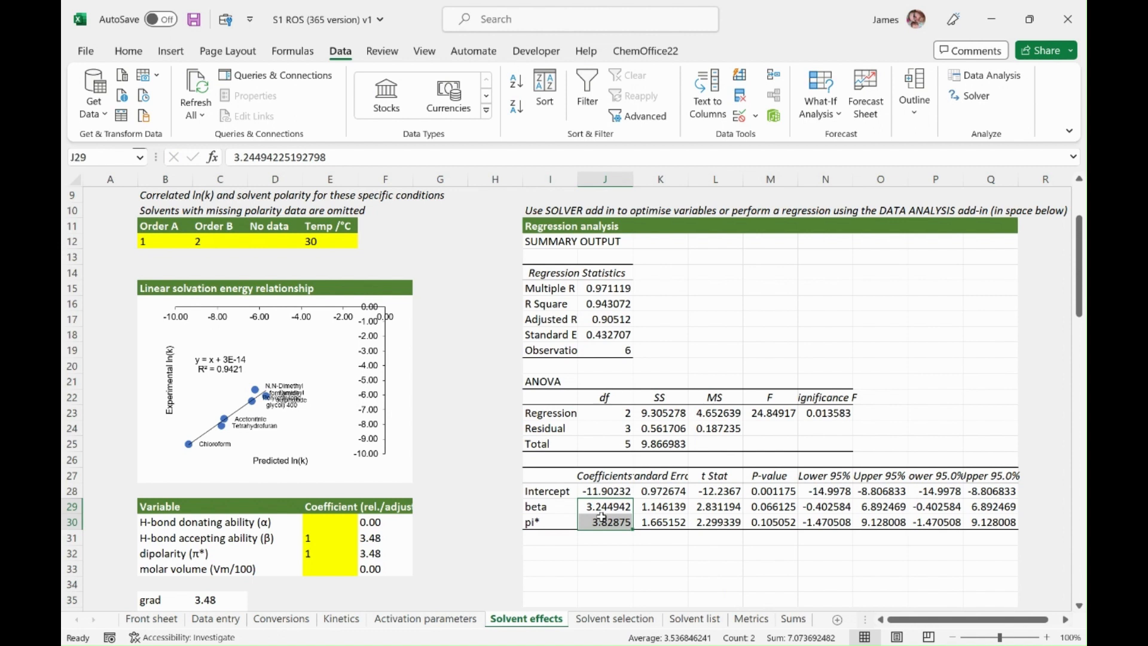
{"action": "left_click", "coordinate": [326, 540]}
{"action": "type", "text": "3.24"}
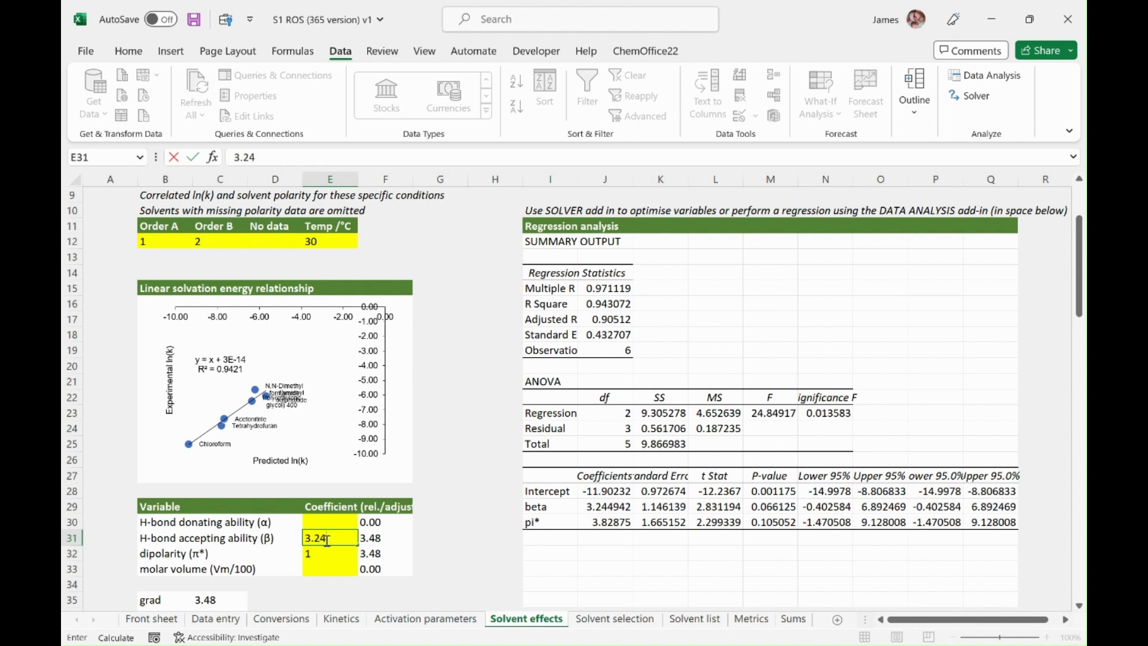
{"action": "key", "text": "Return"}
{"action": "type", "text": "3"}
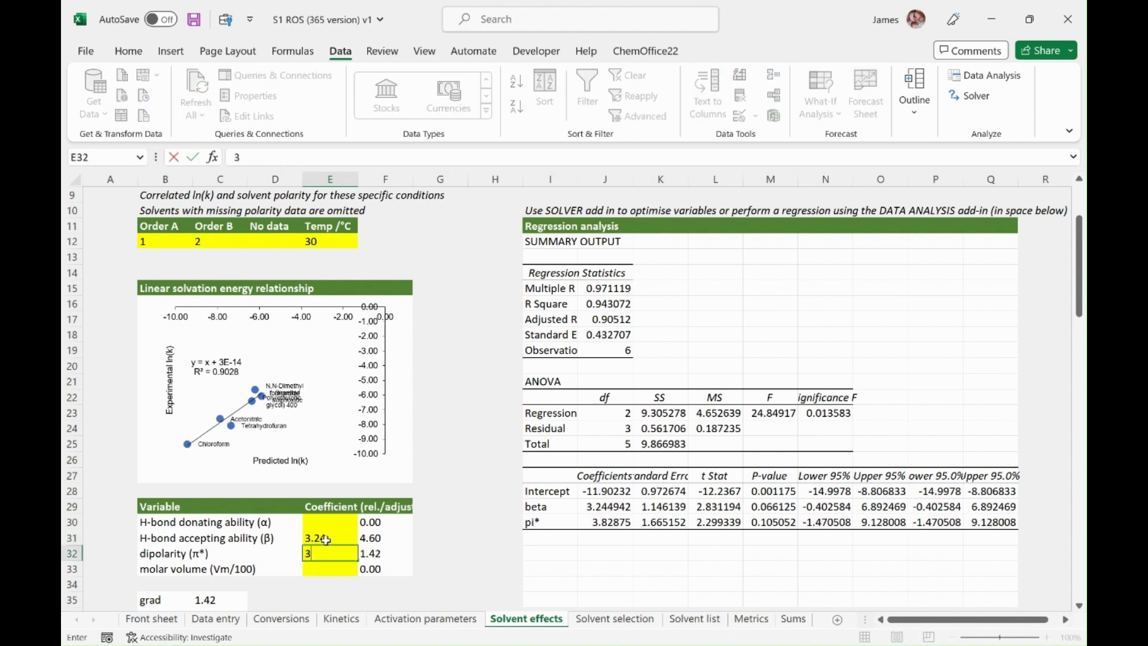
{"action": "type", "text": ".83"}
{"action": "key", "text": "Return"}
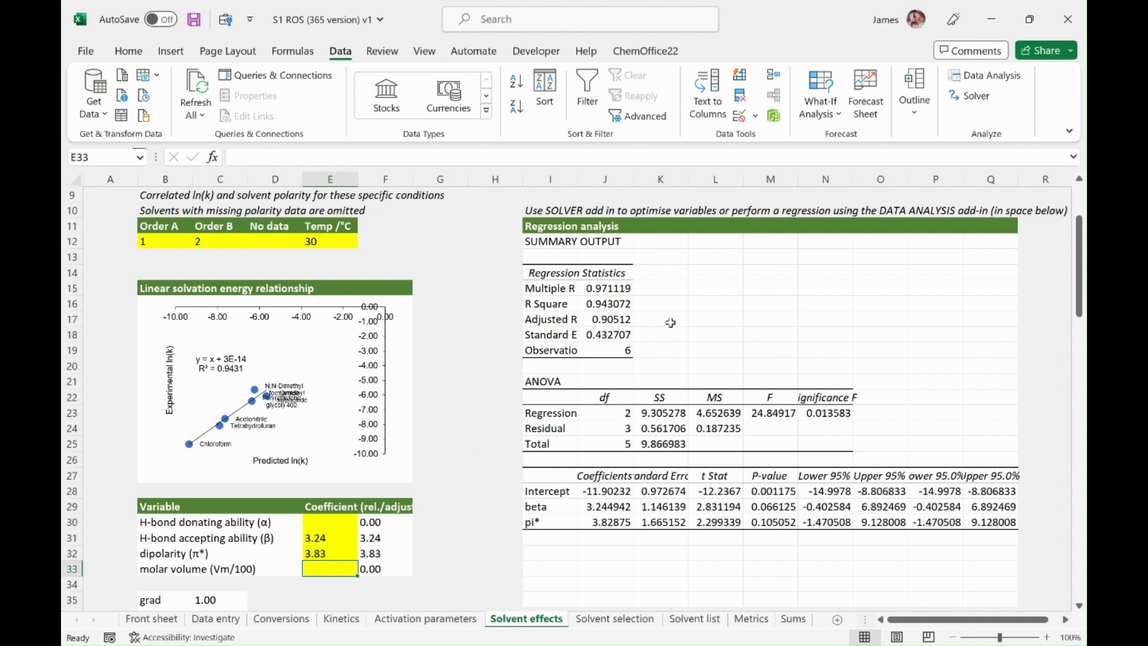
Check the R Square statistic and the P-values of the intercept, beta and pi* in the regression output.
{"action": "left_click", "coordinate": [583, 303]}
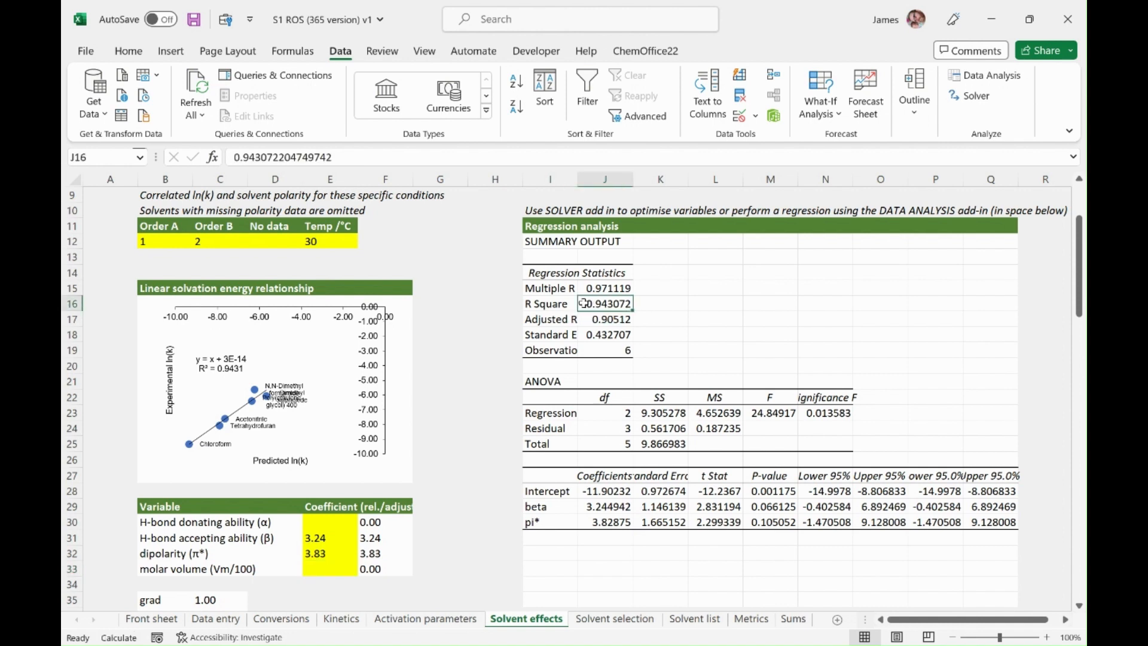
{"action": "left_click", "coordinate": [770, 474]}
{"action": "left_click_drag", "start_coordinate": [771, 474], "coordinate": [768, 524]}
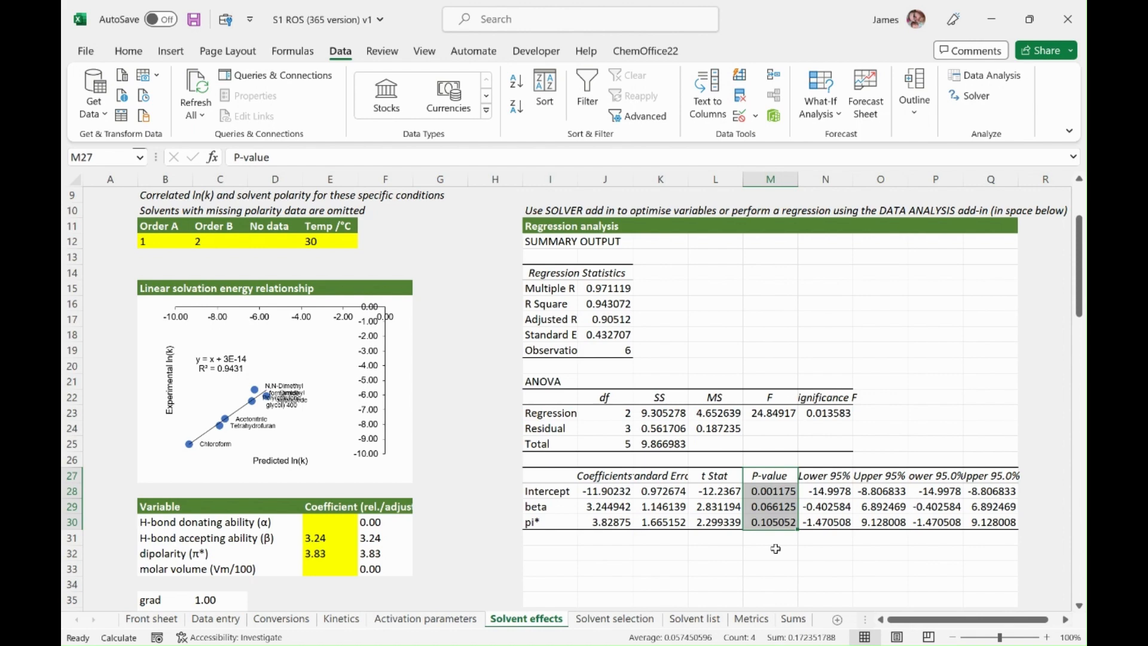
Examine the solvent greenness charts and the ln(k) and α, β, π* polarity data in the solvent table below them.
{"action": "key", "text": "ctrl+Down"}
{"action": "key", "text": "ctrl+Down"}
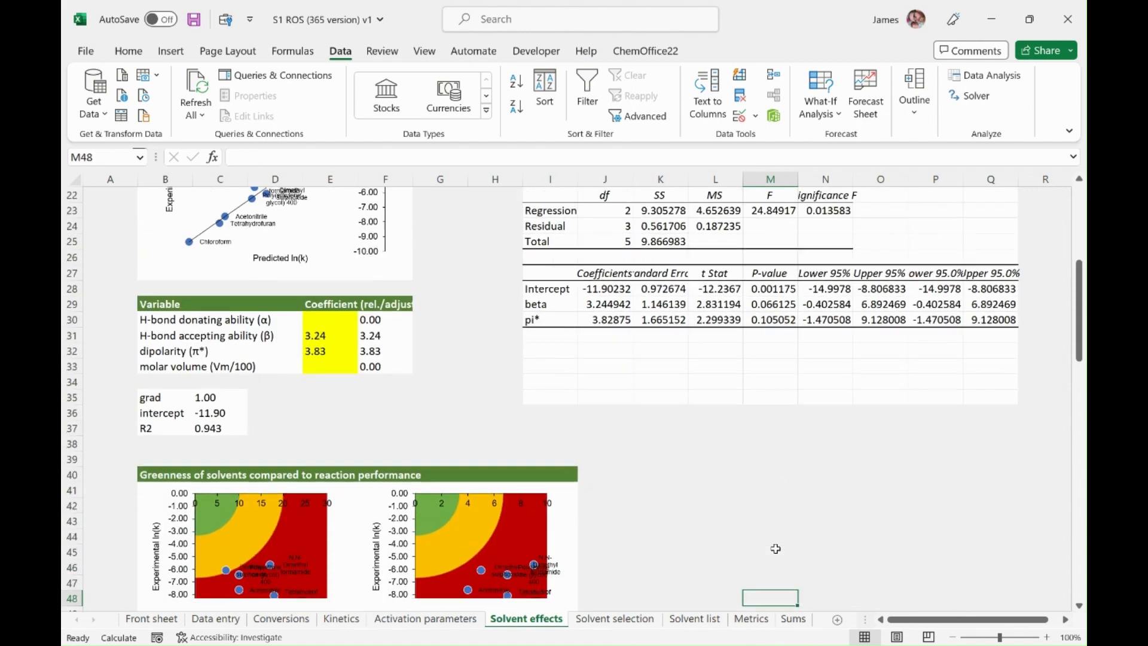
{"action": "key", "text": "Down"}
{"action": "key", "text": "Down"}
{"action": "key", "text": "Down"}
{"action": "key", "text": "Down"}
{"action": "key", "text": "Down"}
{"action": "key", "text": "Down"}
{"action": "key", "text": "Down"}
{"action": "key", "text": "Down"}
{"action": "key", "text": "Down"}
{"action": "key", "text": "Down"}
{"action": "key", "text": "Down"}
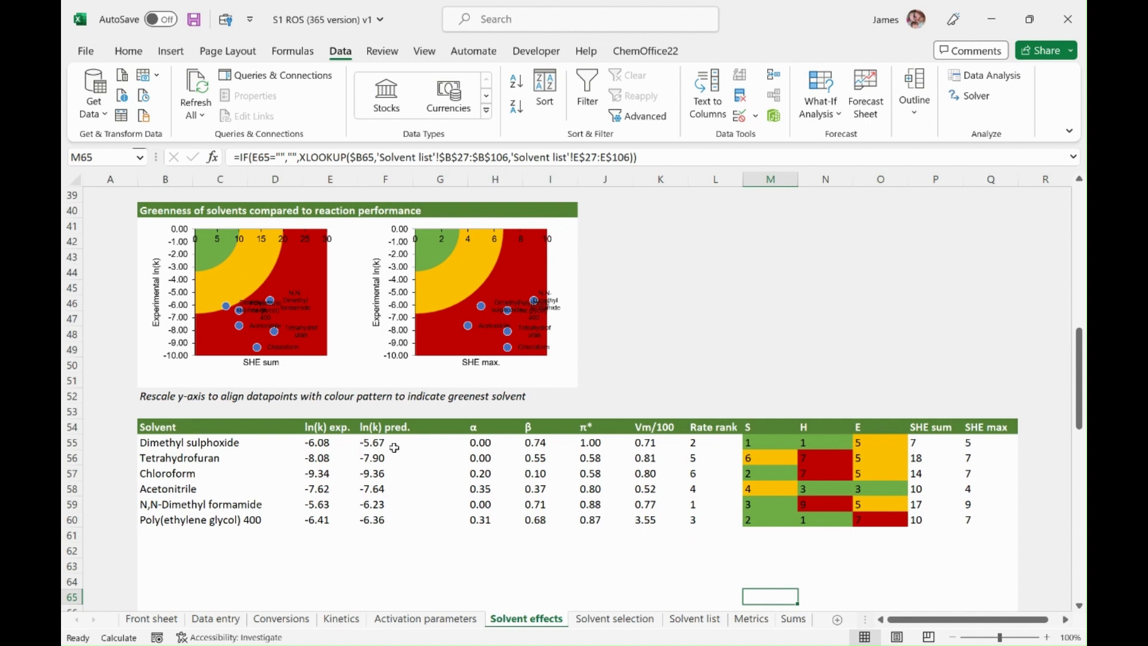
{"action": "left_click_drag", "start_coordinate": [495, 441], "coordinate": [625, 517]}
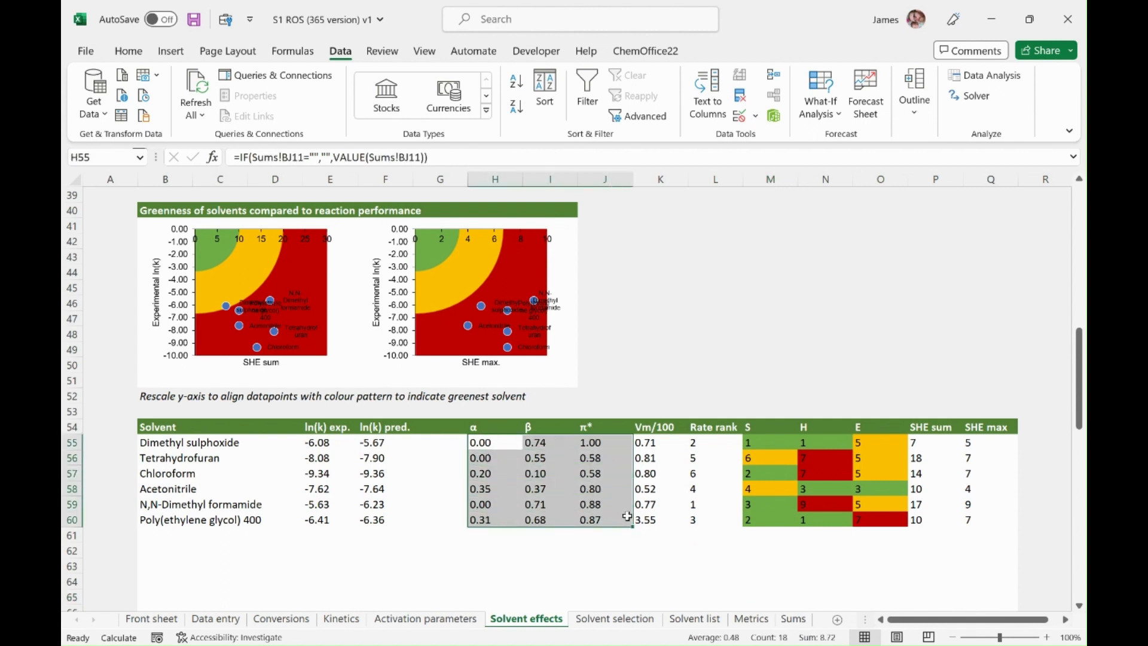
Examine the solvents' S, H and E scores, including tetrahydrofuran's H score and poly(ethylene glycol) 400's E score.
{"action": "left_click_drag", "start_coordinate": [764, 445], "coordinate": [874, 512]}
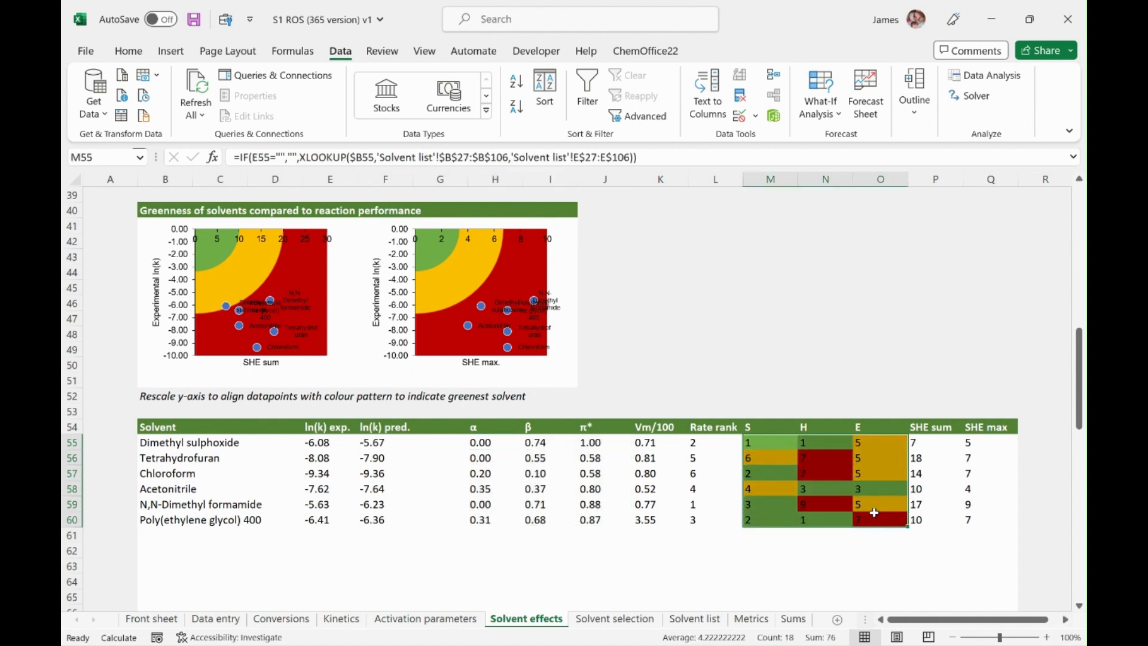
{"action": "left_click", "coordinate": [765, 407]}
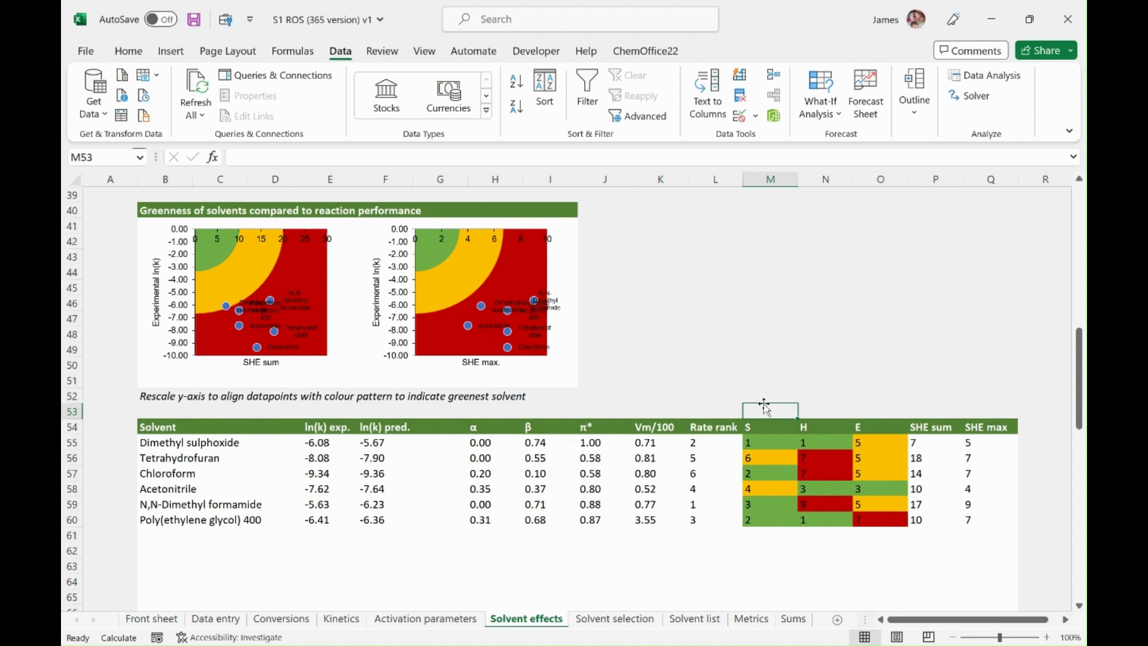
{"action": "key", "text": "Right"}
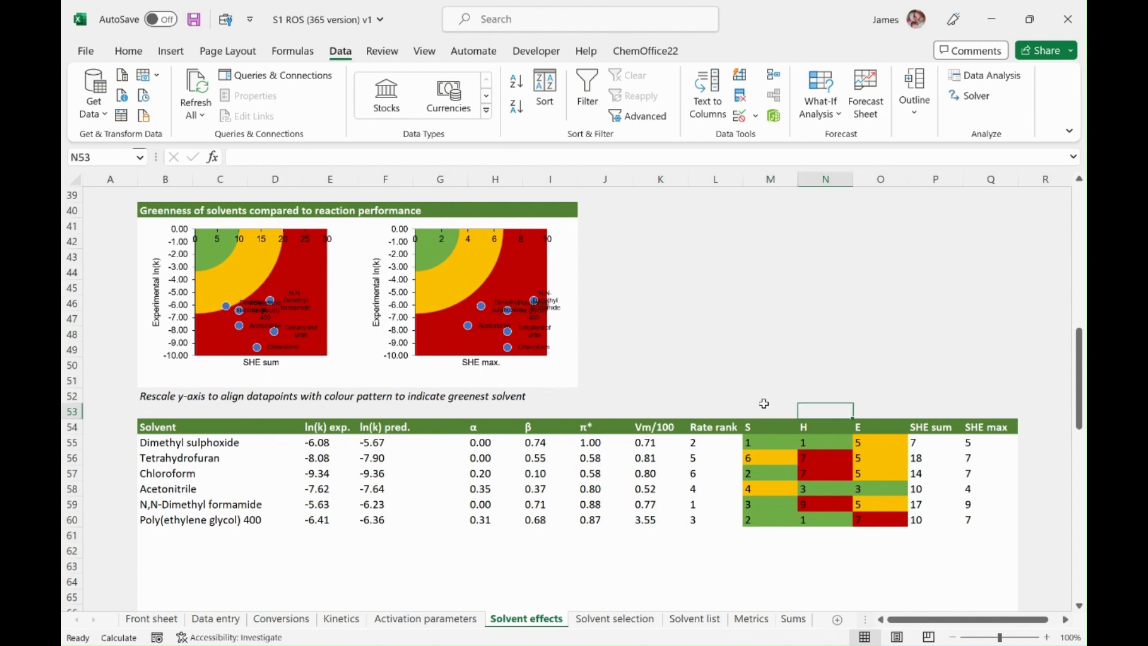
{"action": "key", "text": "Right"}
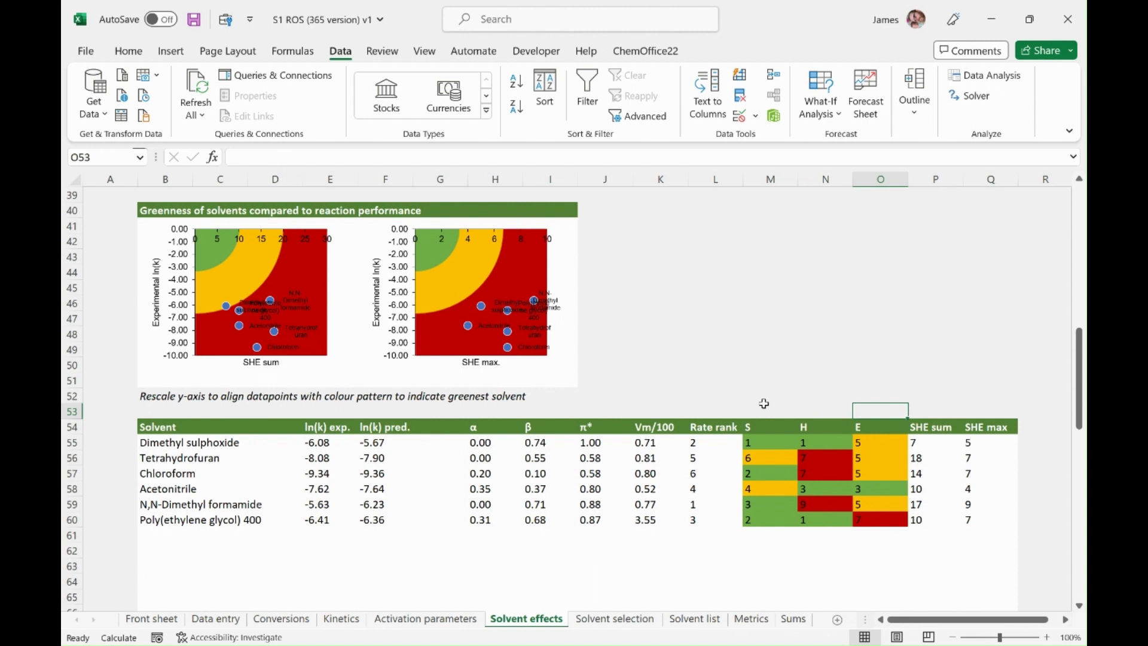
{"action": "left_click", "coordinate": [765, 408]}
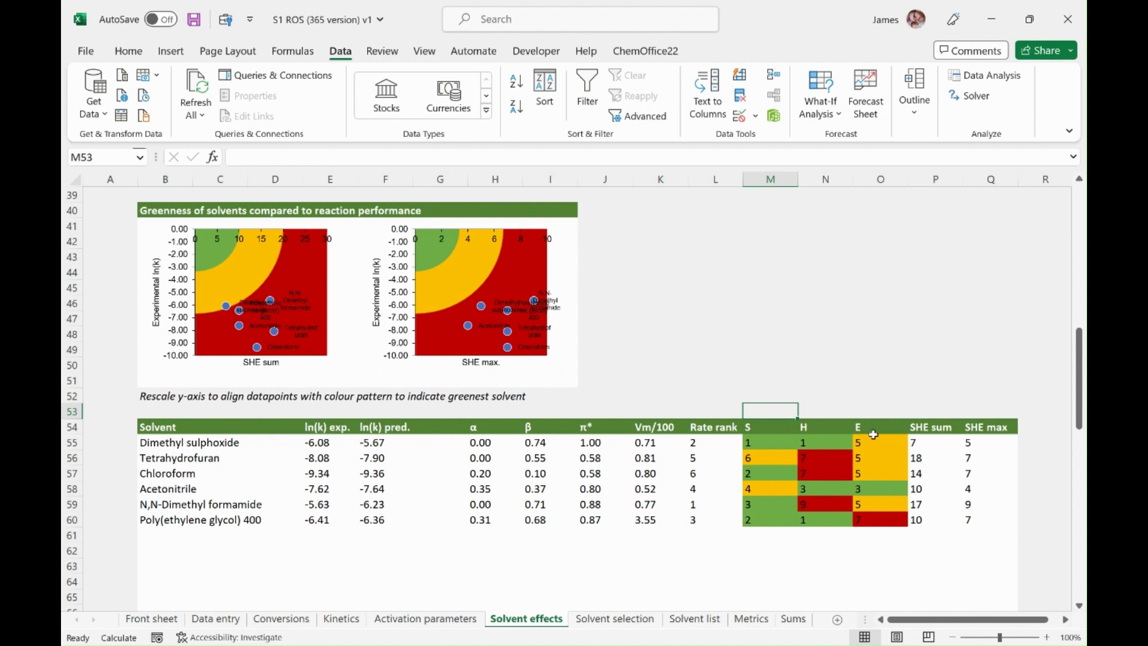
{"action": "left_click", "coordinate": [819, 454]}
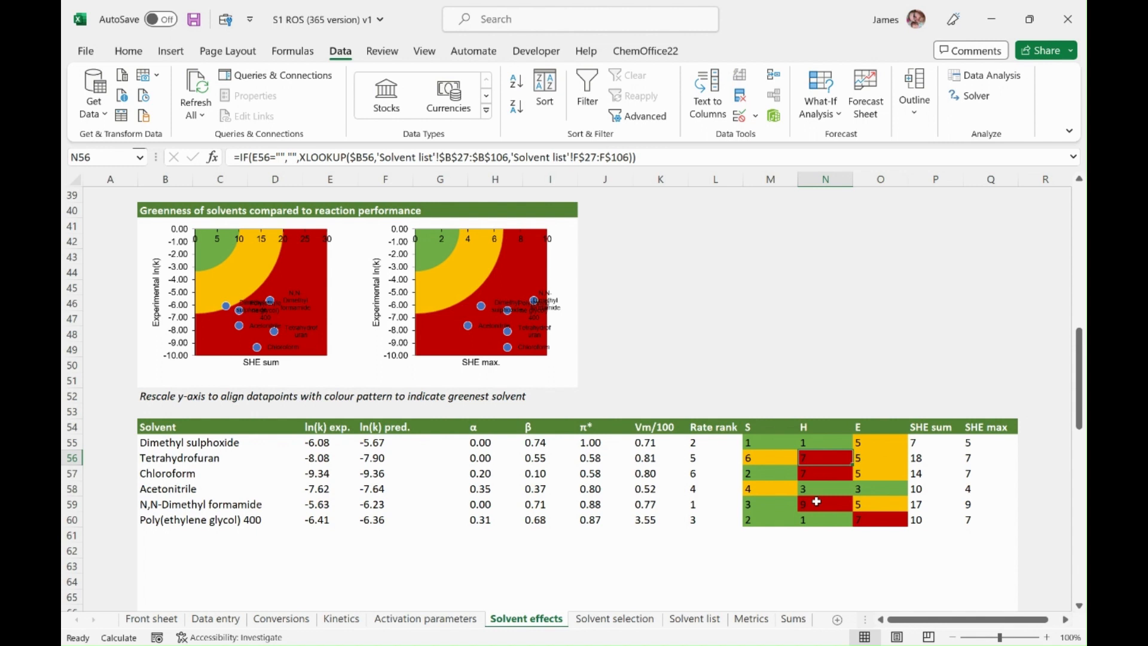
{"action": "left_click", "coordinate": [869, 520]}
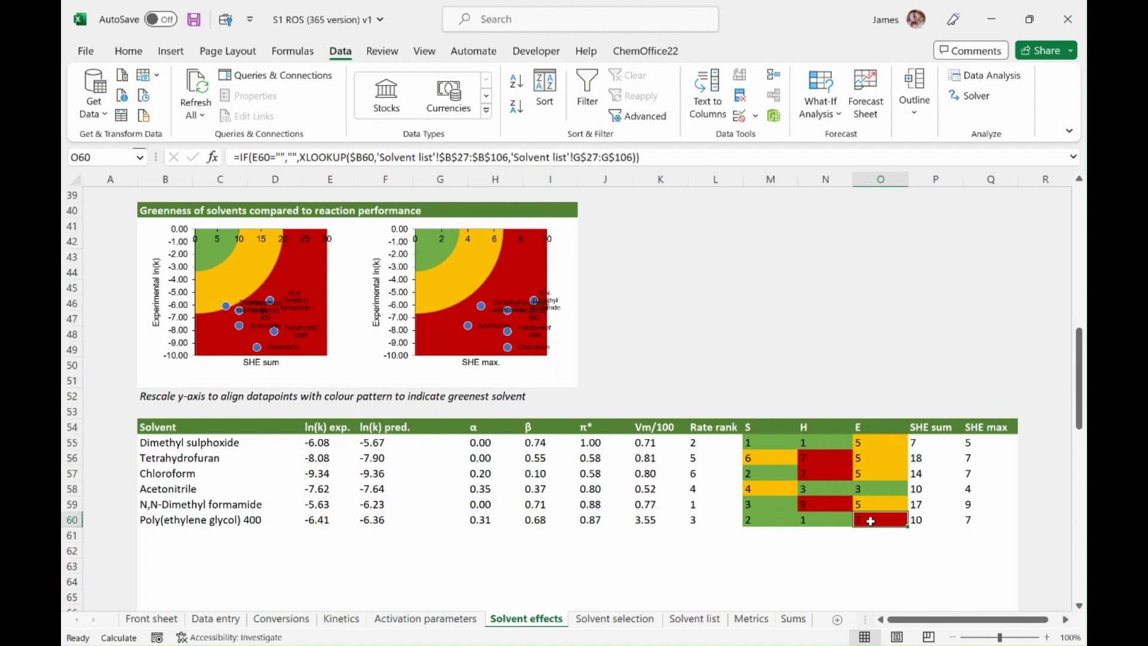
Set the maximum bound of the Experimental ln(k) axis to -4 on the SHE max. chart.
{"action": "left_click", "coordinate": [405, 314]}
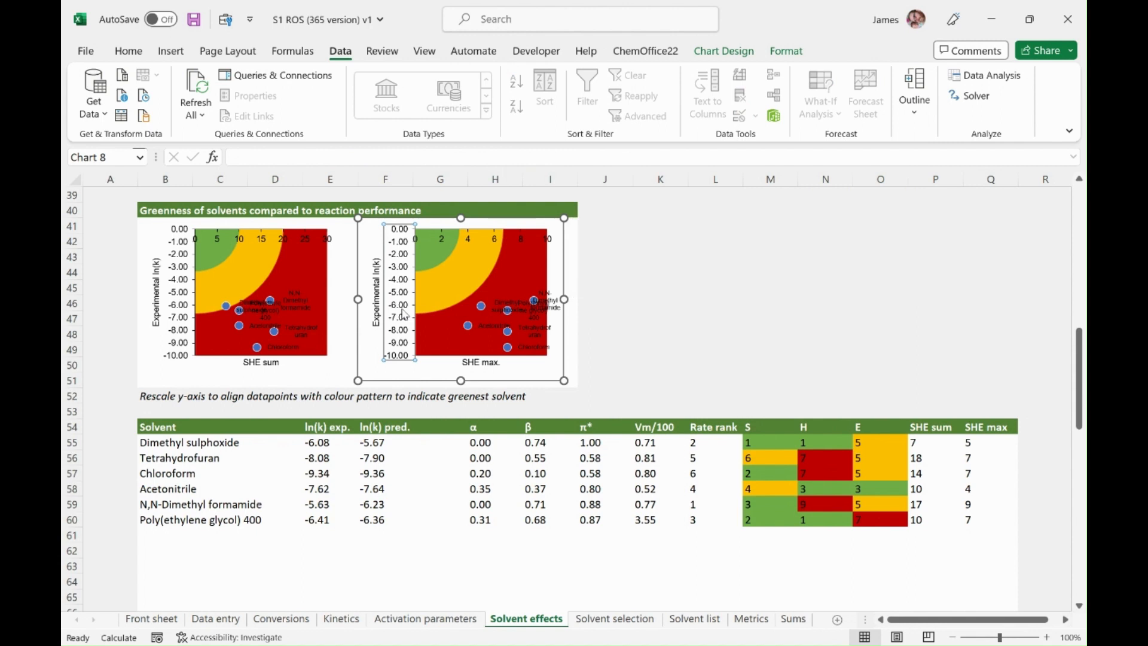
{"action": "key", "text": "ctrl+1"}
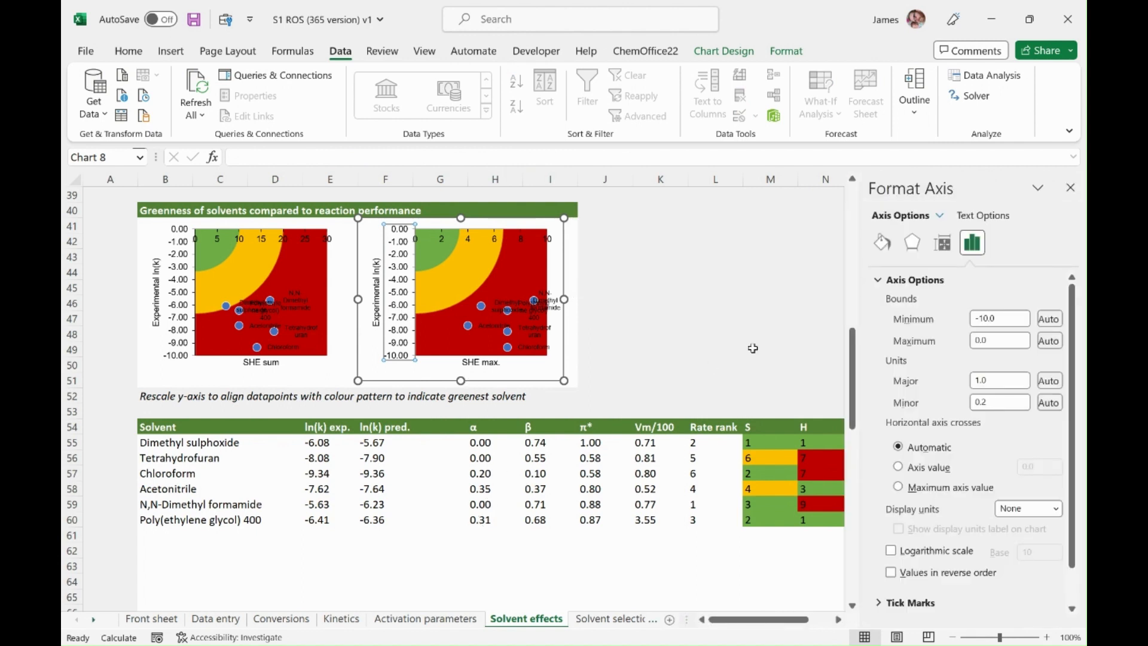
{"action": "left_click", "coordinate": [960, 340]}
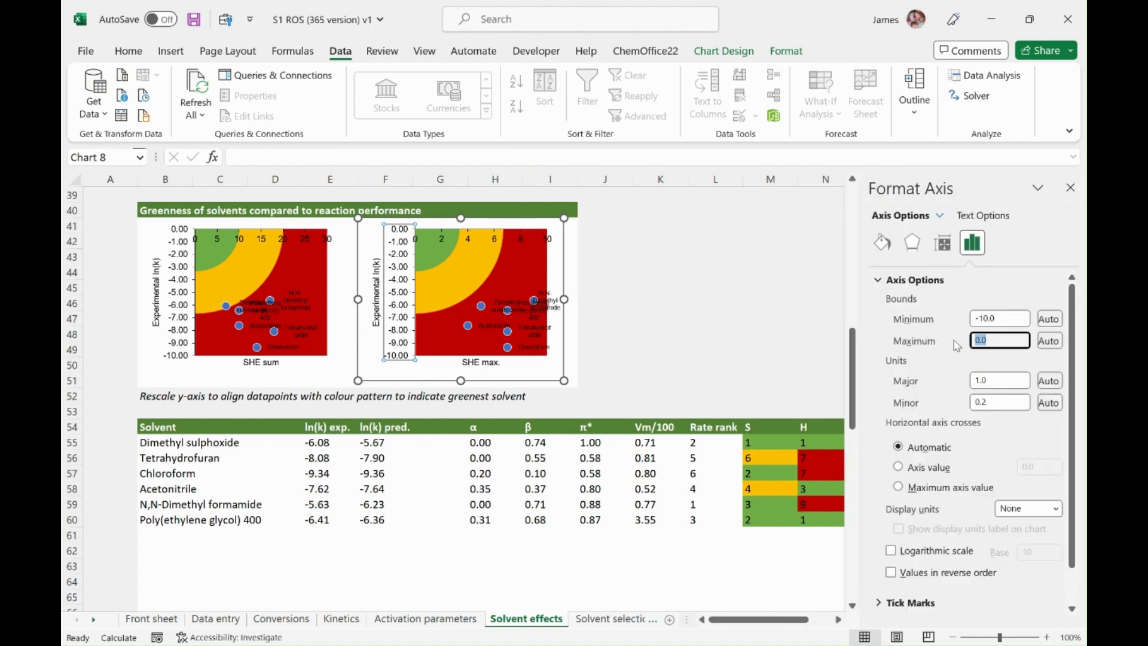
{"action": "type", "text": "-4"}
{"action": "key", "text": "Tab"}
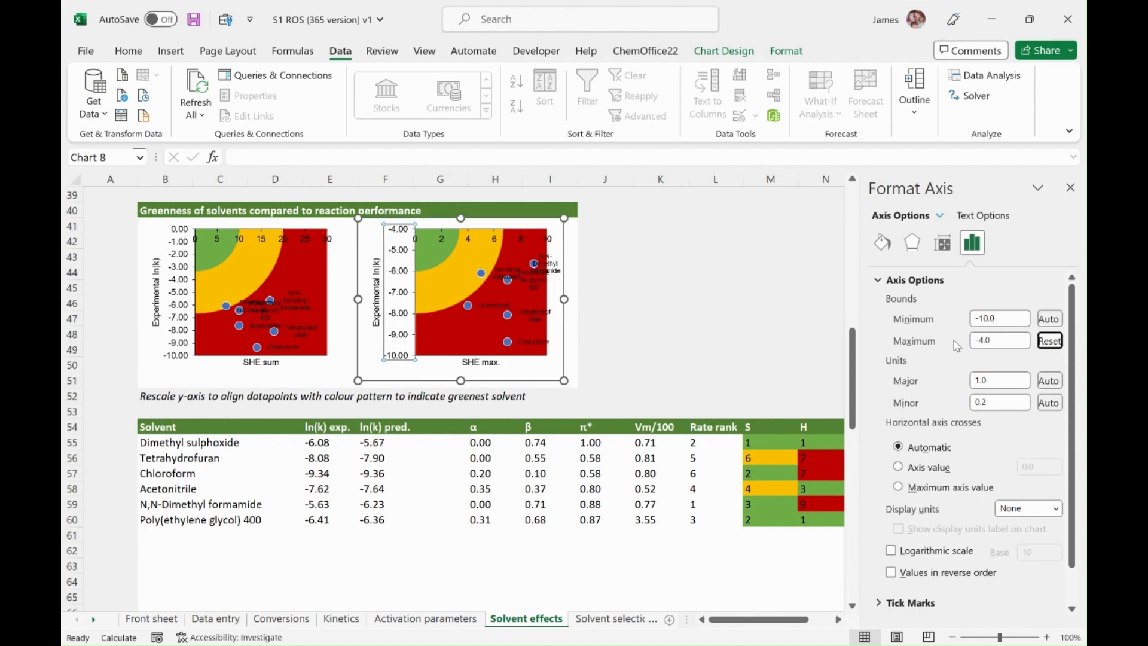
{"action": "left_click", "coordinate": [1067, 188]}
{"action": "left_click", "coordinate": [705, 317]}
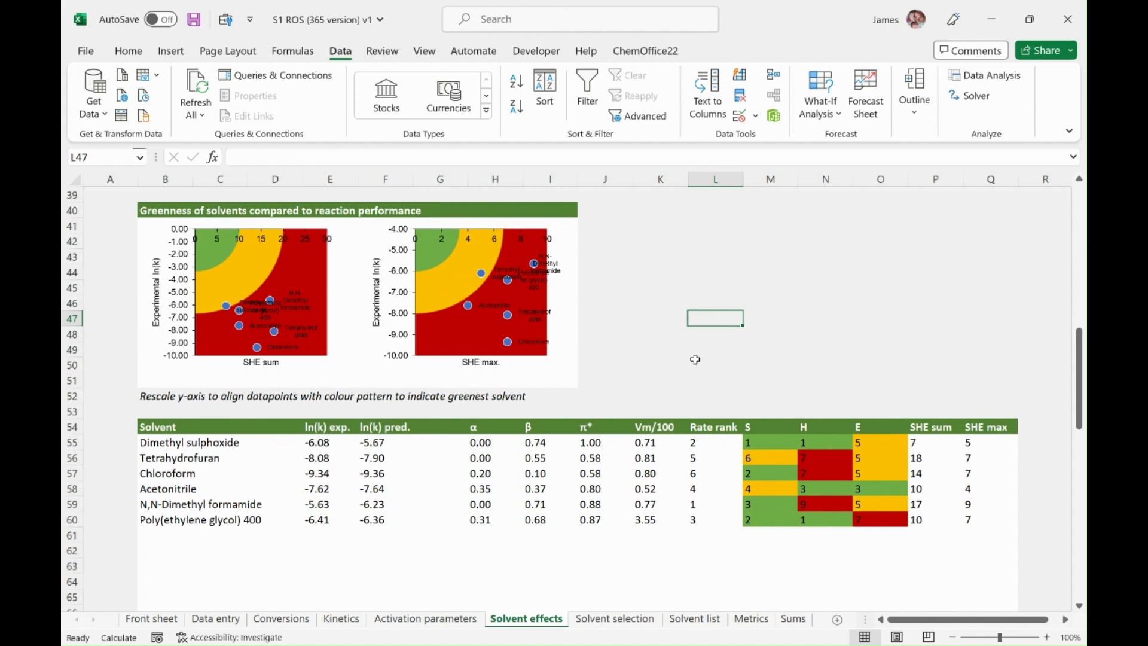
Review the regression analysis, then examine the full ranking of predicted top performing solvents on the Solvent selection sheet.
{"action": "key", "text": "Page_Up"}
{"action": "key", "text": "Page_Up"}
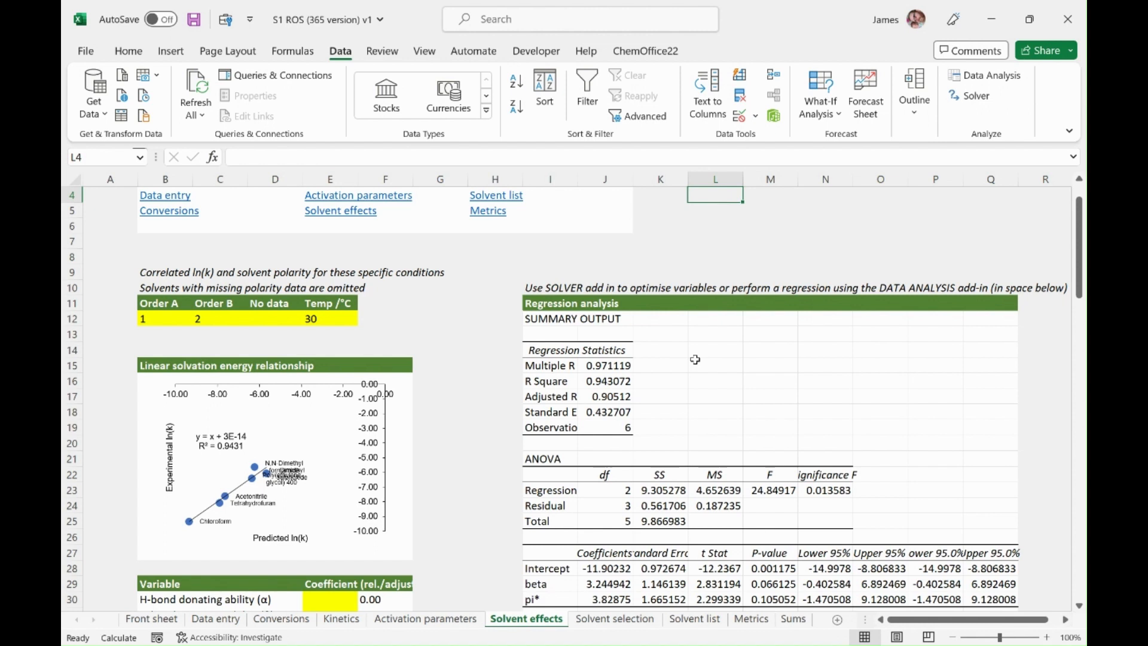
{"action": "left_click", "coordinate": [603, 621]}
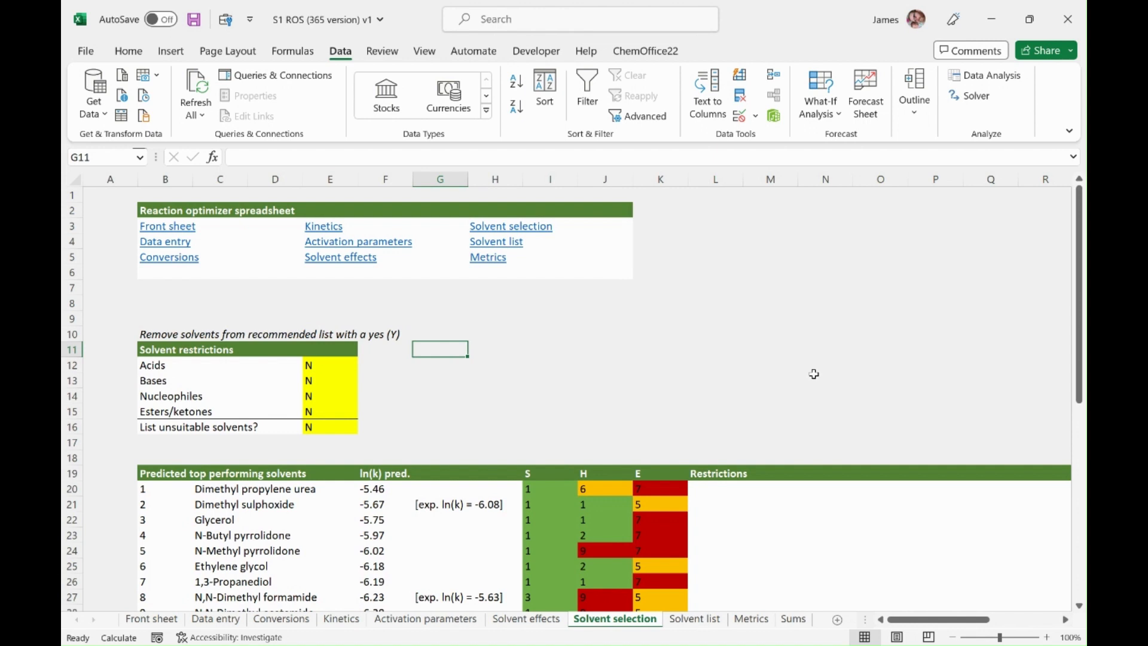
{"action": "key", "text": "Down"}
{"action": "key", "text": "Down"}
{"action": "key", "text": "Down"}
{"action": "key", "text": "Down"}
{"action": "key", "text": "Down"}
{"action": "key", "text": "Down"}
{"action": "key", "text": "Down"}
{"action": "key", "text": "Down"}
{"action": "key", "text": "Down"}
{"action": "key", "text": "Down"}
{"action": "key", "text": "Down"}
{"action": "key", "text": "Down"}
{"action": "key", "text": "Down"}
{"action": "key", "text": "Down"}
{"action": "key", "text": "Down"}
{"action": "key", "text": "Down"}
{"action": "key", "text": "Down"}
{"action": "key", "text": "Down"}
{"action": "key", "text": "Down"}
{"action": "key", "text": "Down"}
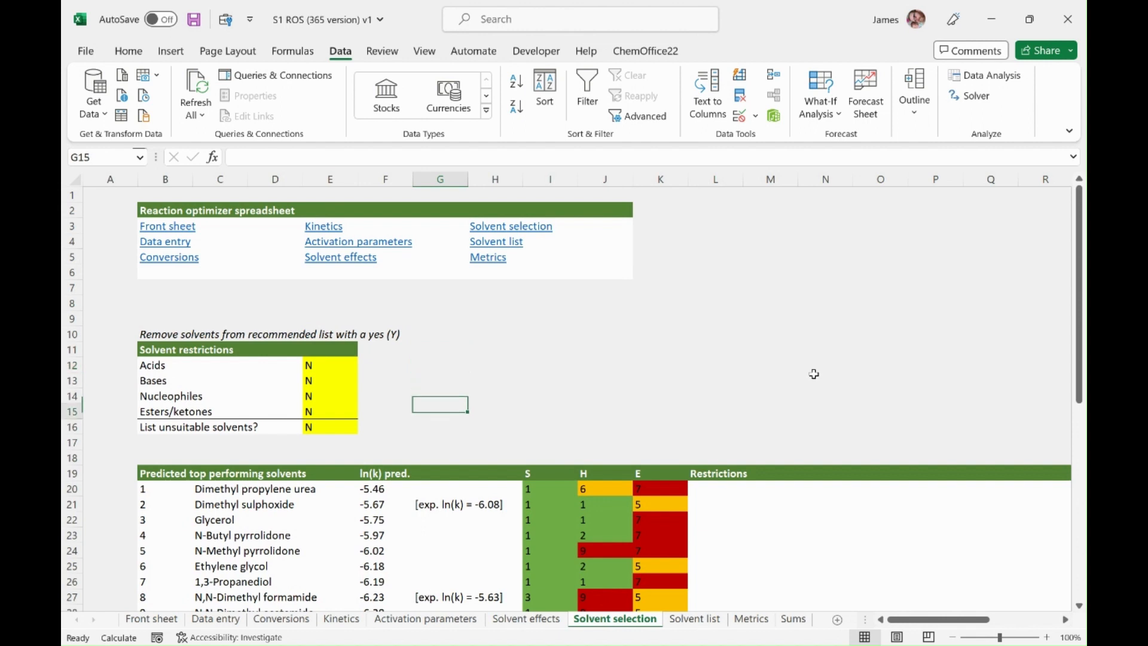
{"action": "key", "text": "Down"}
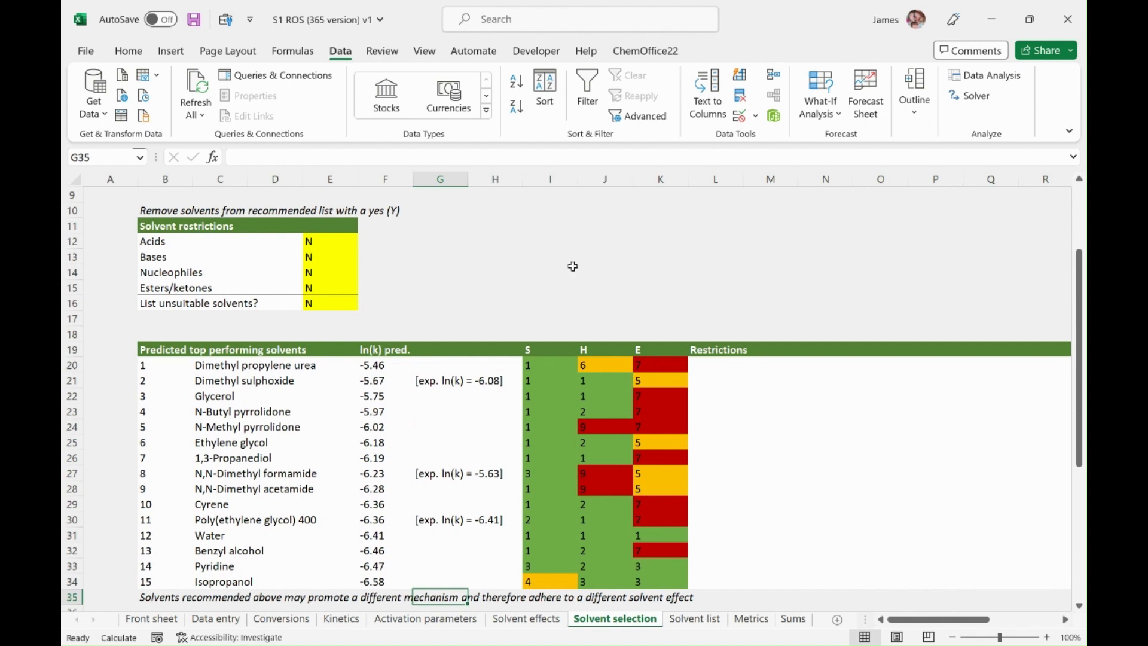
Check dimethyl propylene urea and its E score in the predicted top performing solvents table.
{"action": "left_click", "coordinate": [211, 370]}
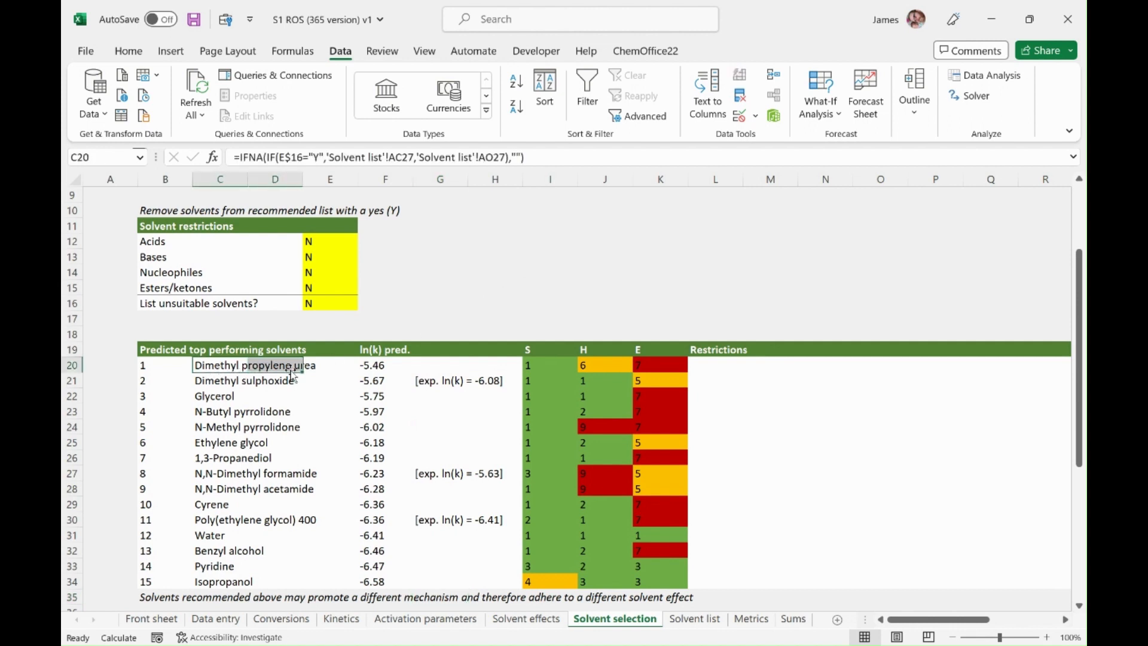
{"action": "left_click", "coordinate": [443, 316]}
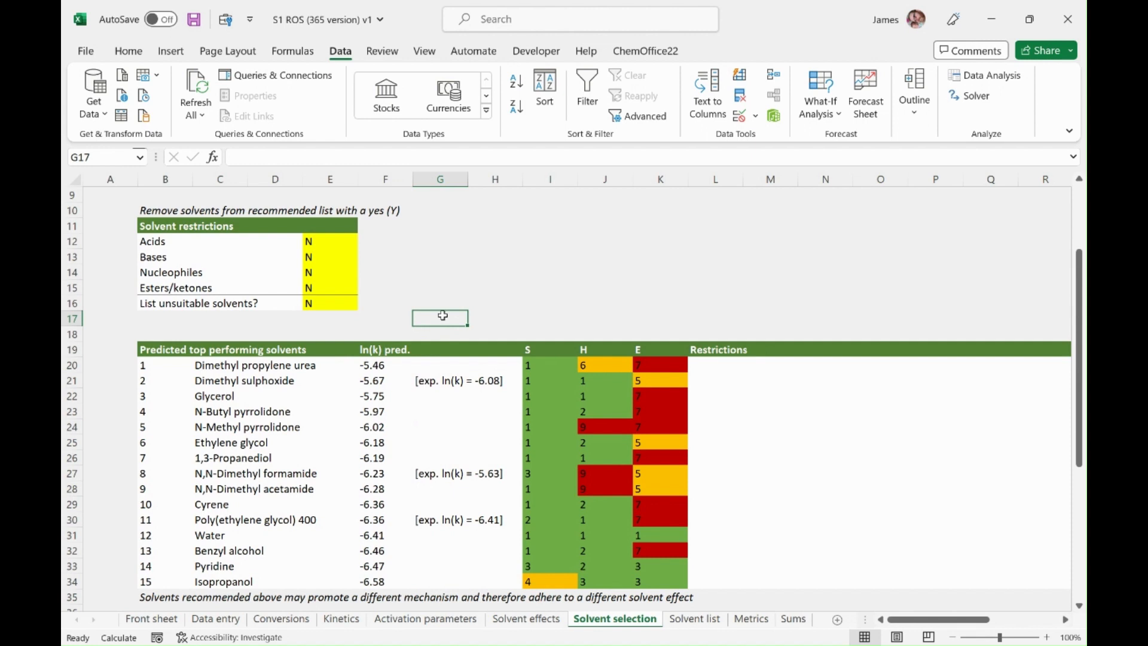
{"action": "left_click", "coordinate": [659, 365]}
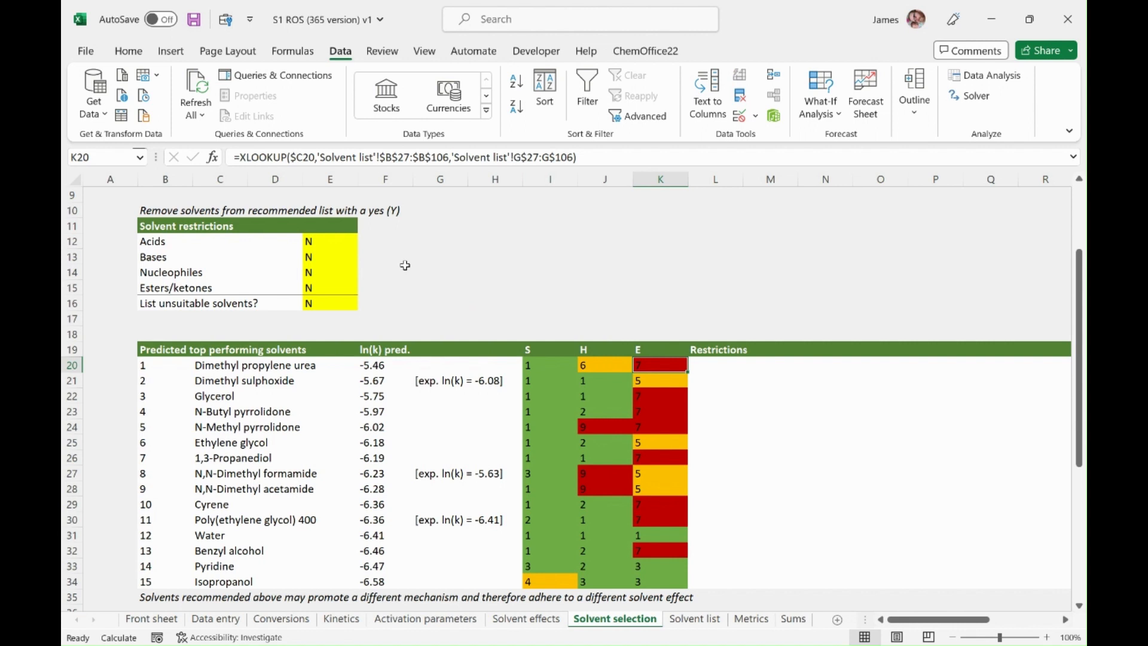
Set the Acids and Bases solvent restrictions to Y.
{"action": "left_click", "coordinate": [319, 241]}
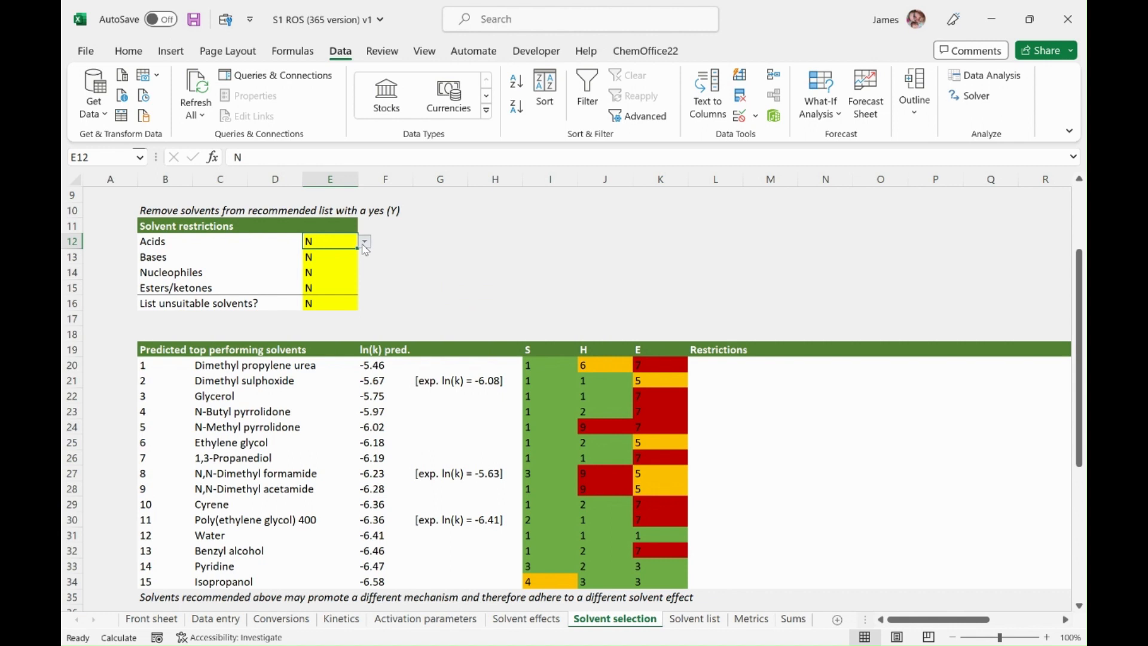
{"action": "type", "text": "Y"}
{"action": "key", "text": "ctrl+Return"}
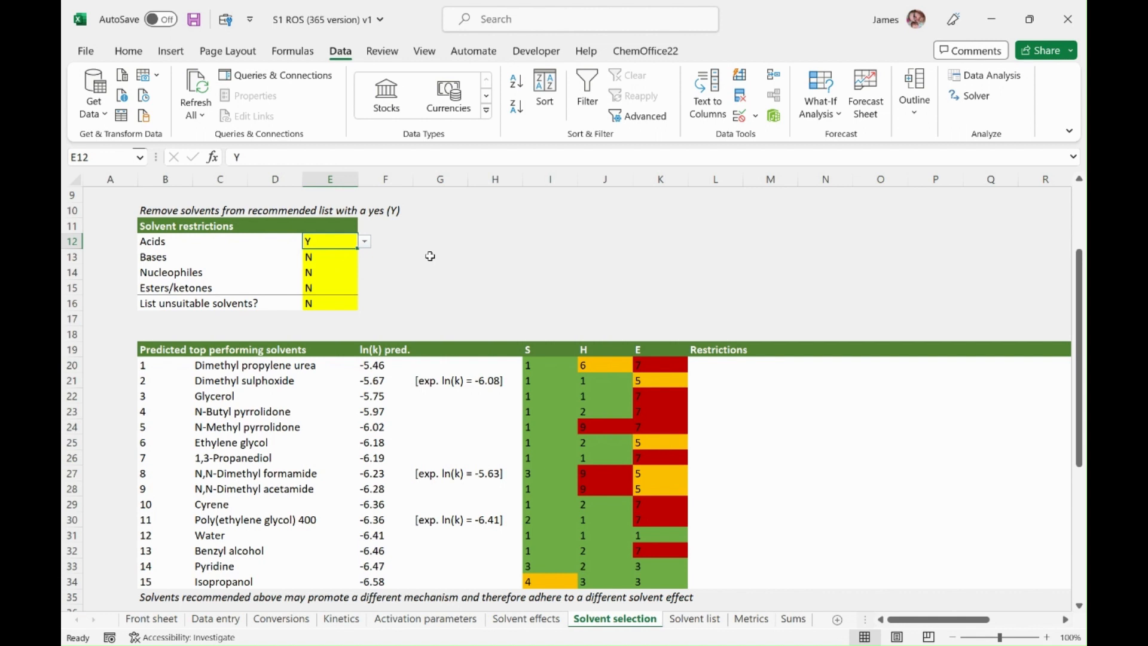
{"action": "left_click", "coordinate": [328, 256]}
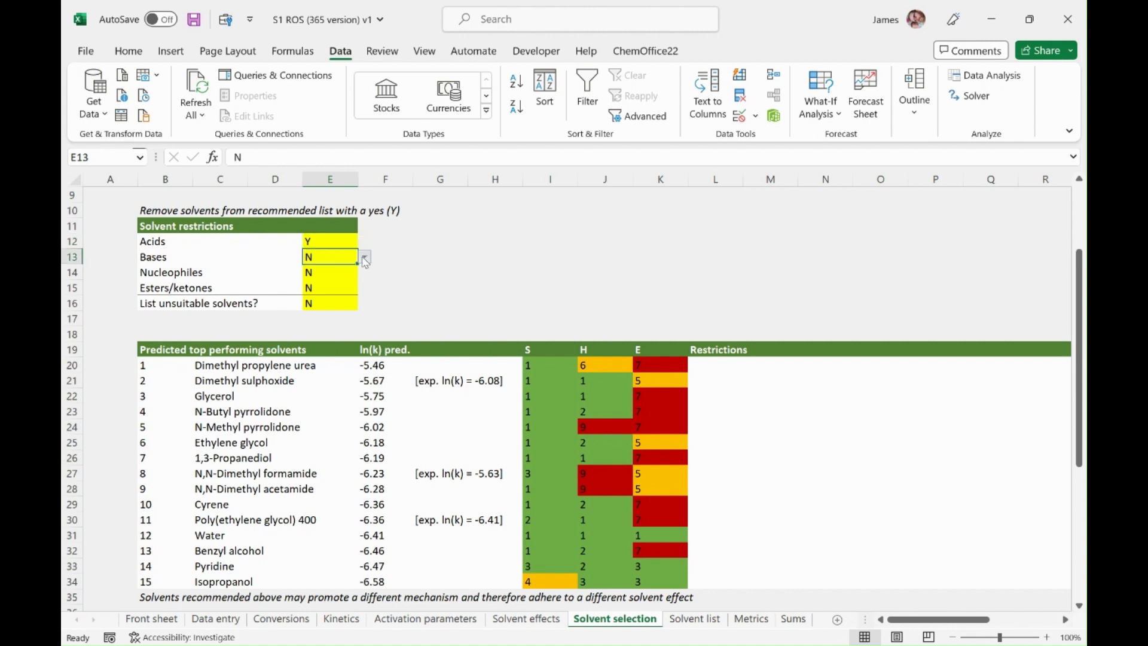
{"action": "left_click", "coordinate": [323, 270]}
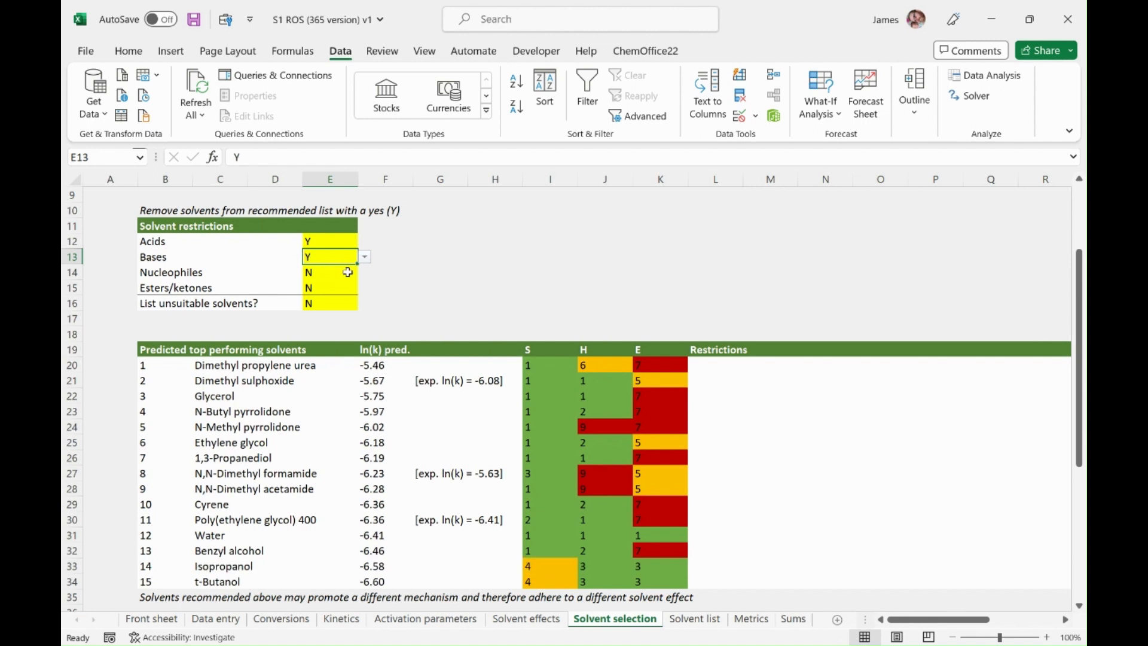
Set the Nucleophiles and Esters/ketones solvent restrictions to Y.
{"action": "left_click", "coordinate": [343, 272]}
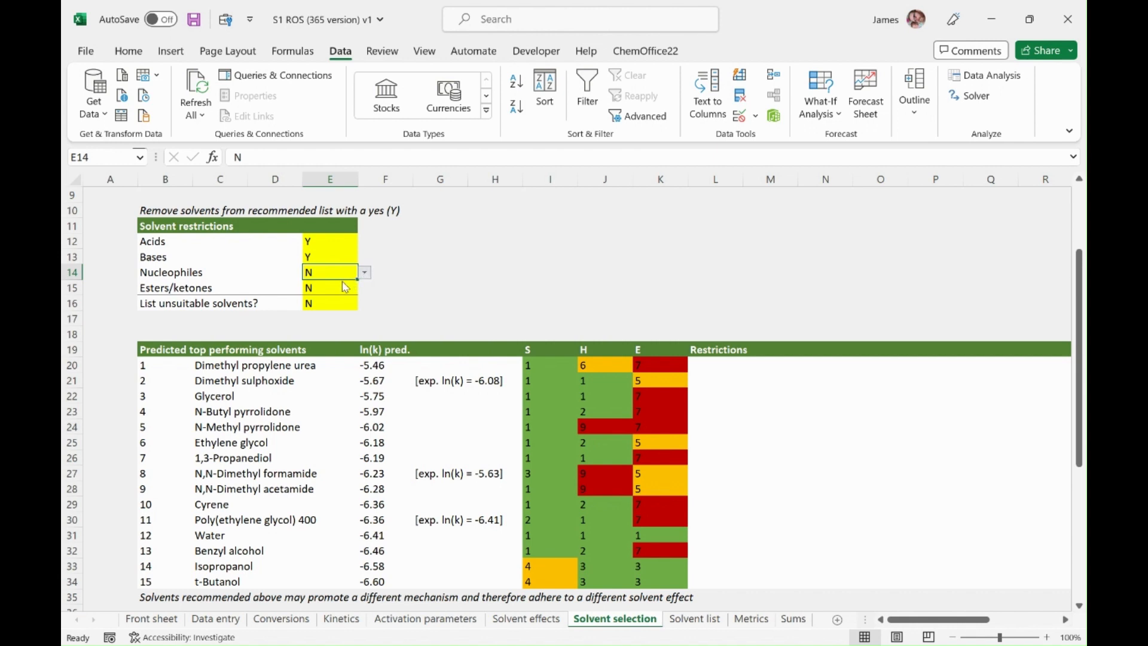
{"action": "left_click", "coordinate": [343, 283]}
{"action": "left_click", "coordinate": [324, 289]}
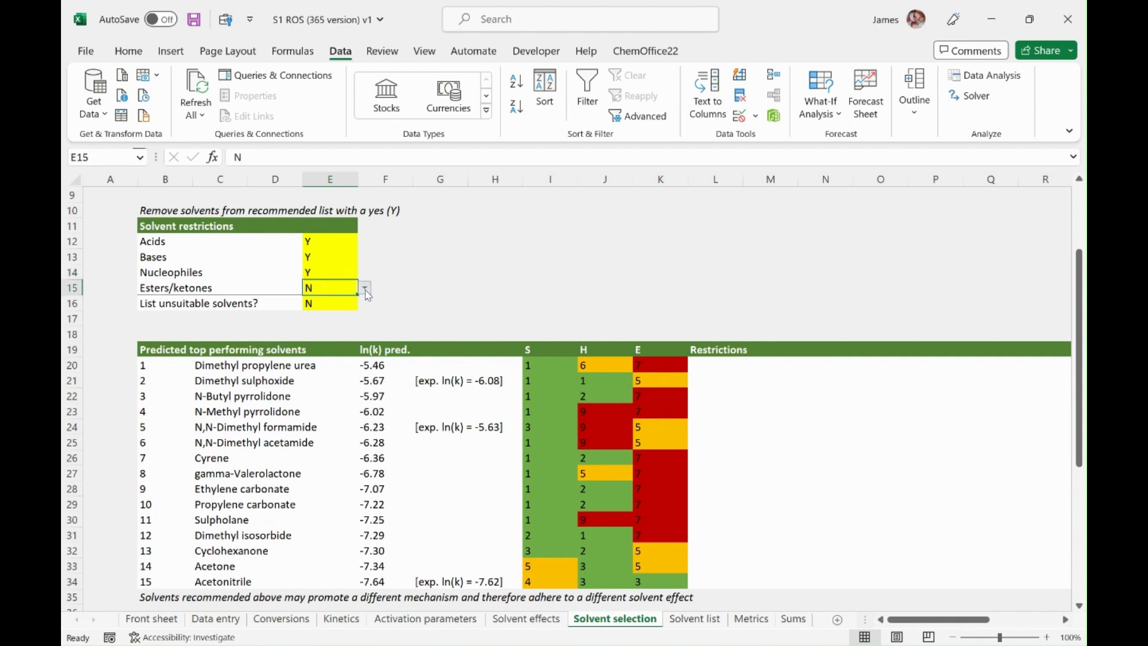
{"action": "left_click", "coordinate": [333, 304]}
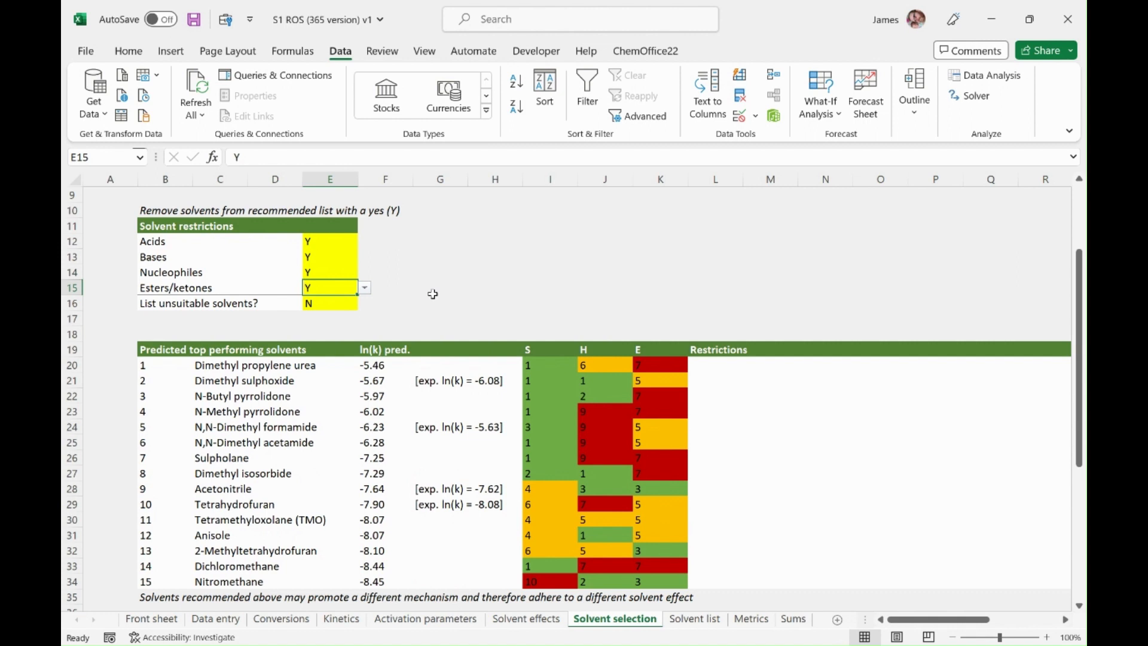
Check the dimethyl sulphoxide entry, then turn on the listing of unsuitable solvents in the solvent restrictions.
{"action": "left_click", "coordinate": [218, 379]}
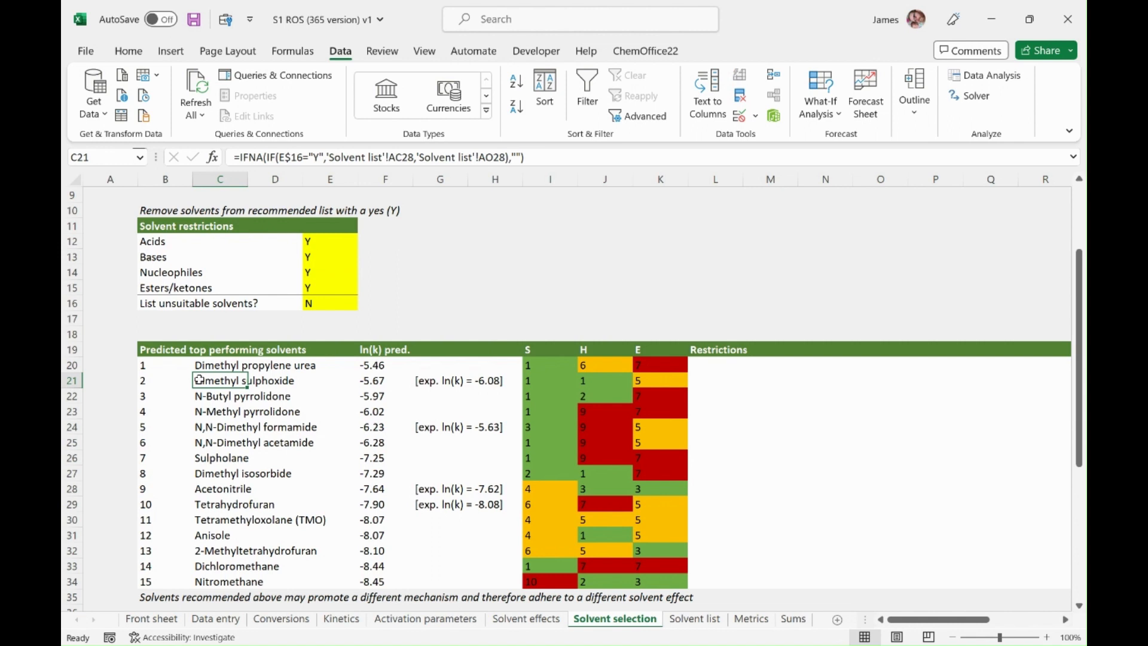
{"action": "left_click", "coordinate": [327, 302]}
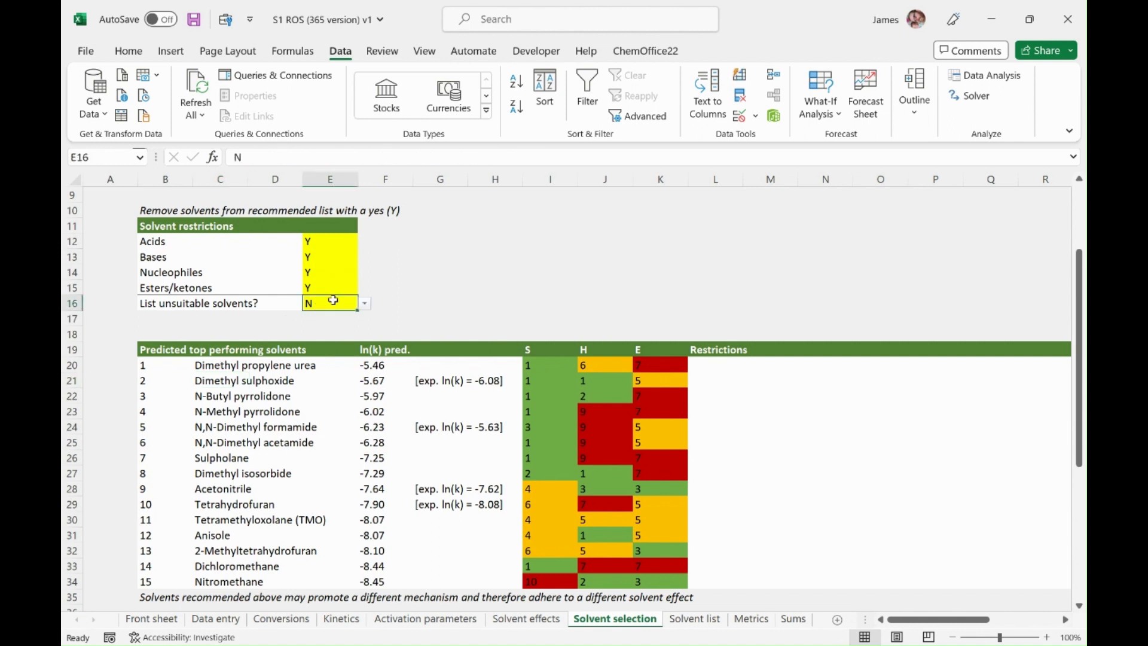
{"action": "left_click", "coordinate": [366, 305]}
{"action": "left_click", "coordinate": [357, 313]}
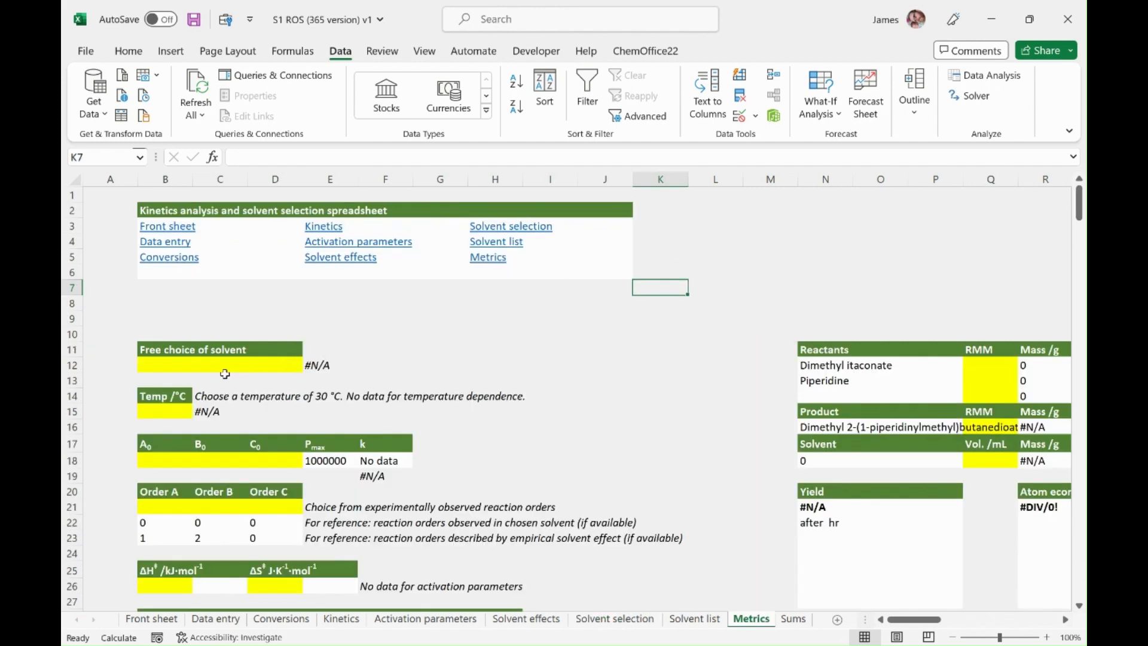
On the Metrics sheet, choose Ethanol as the solvent and set the temperature to 30 °C.
{"action": "left_click", "coordinate": [190, 370]}
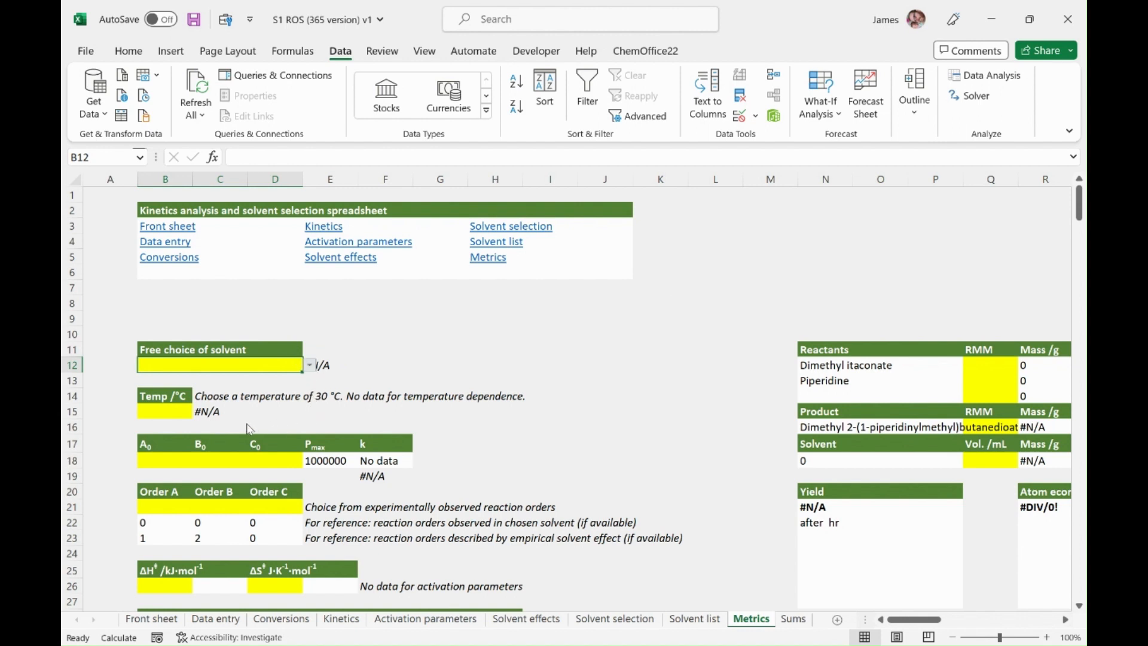
{"action": "type", "text": "Ethanol"}
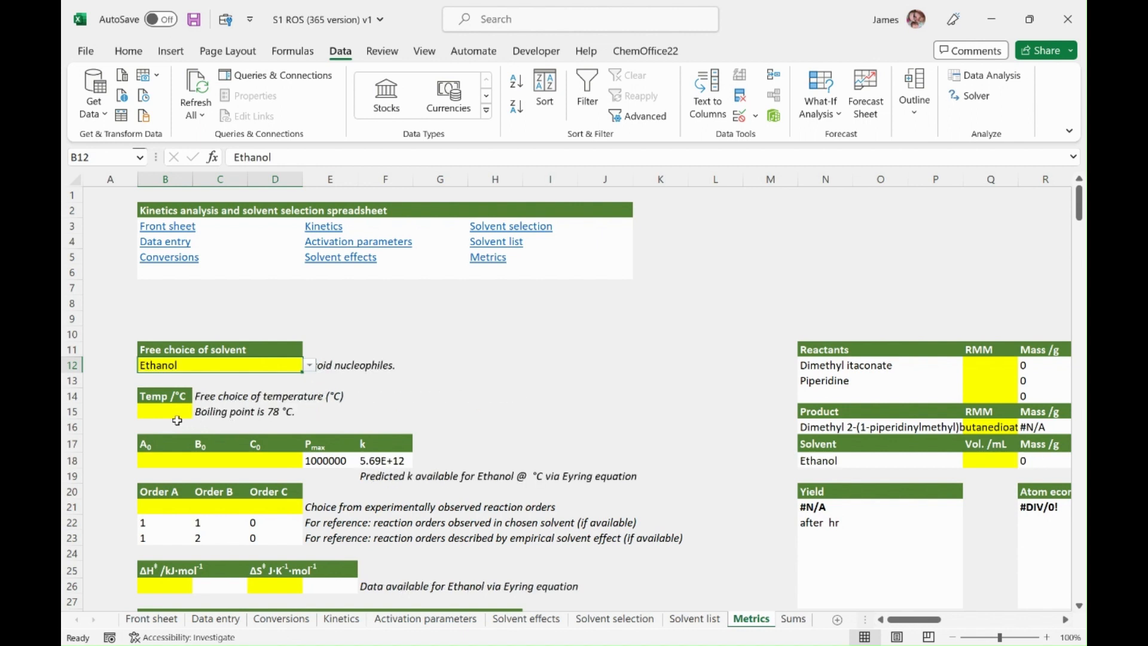
{"action": "left_click", "coordinate": [162, 414]}
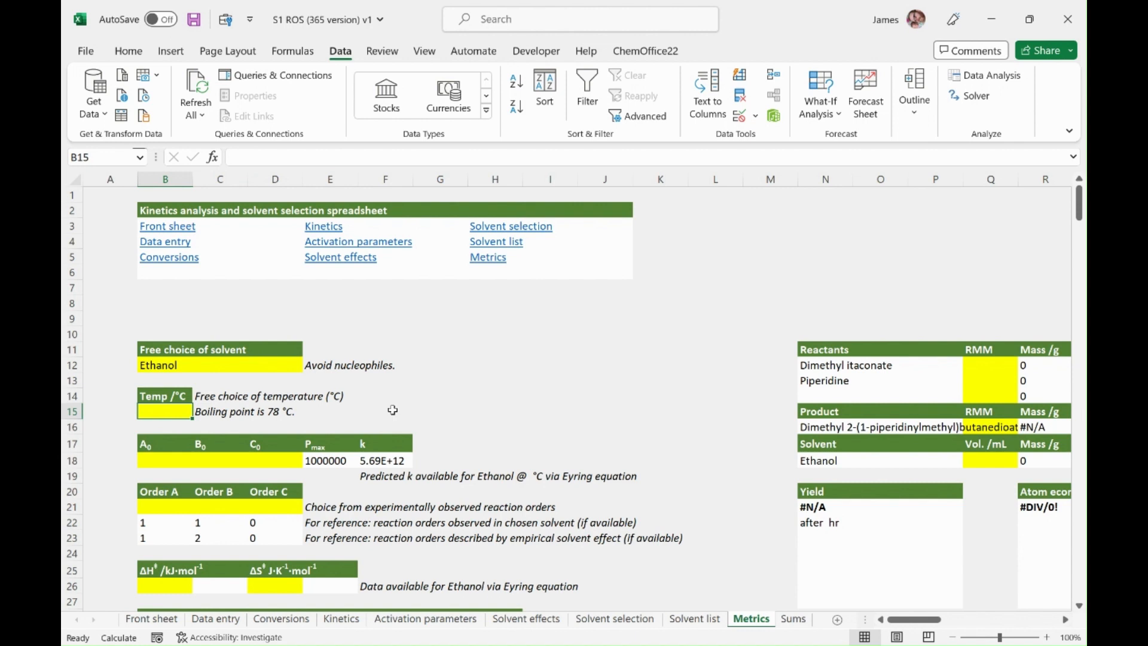
{"action": "type", "text": "30"}
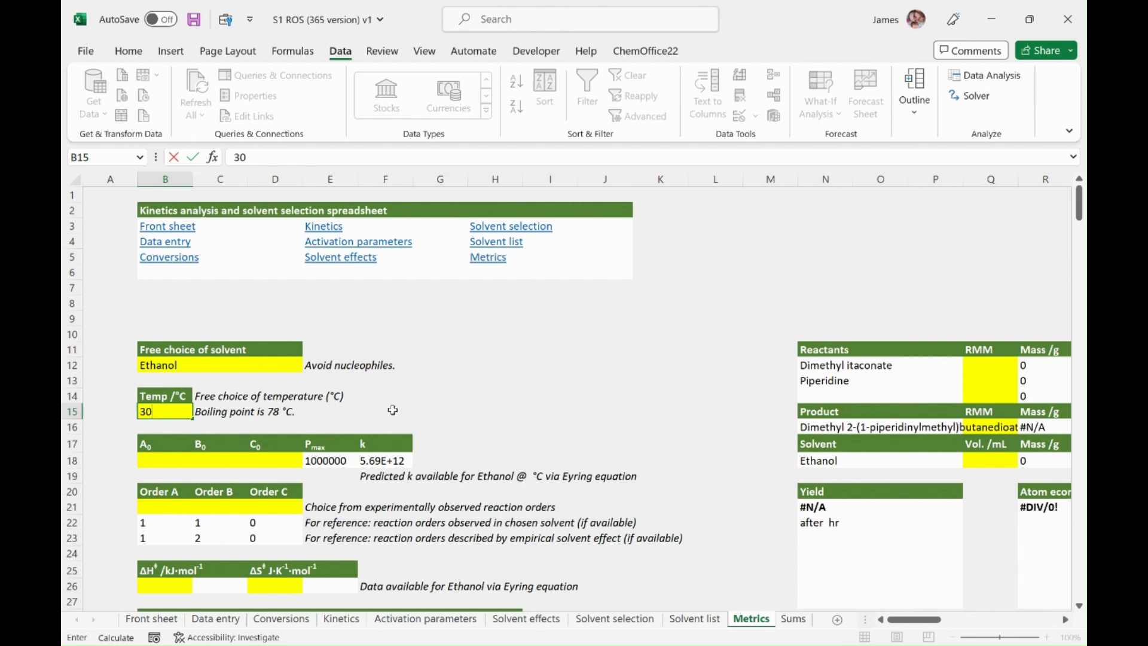
{"action": "key", "text": "Return"}
Set the initial concentrations A₀ and B₀ to 0.6 each.
{"action": "key", "text": "Down"}
{"action": "key", "text": "Down"}
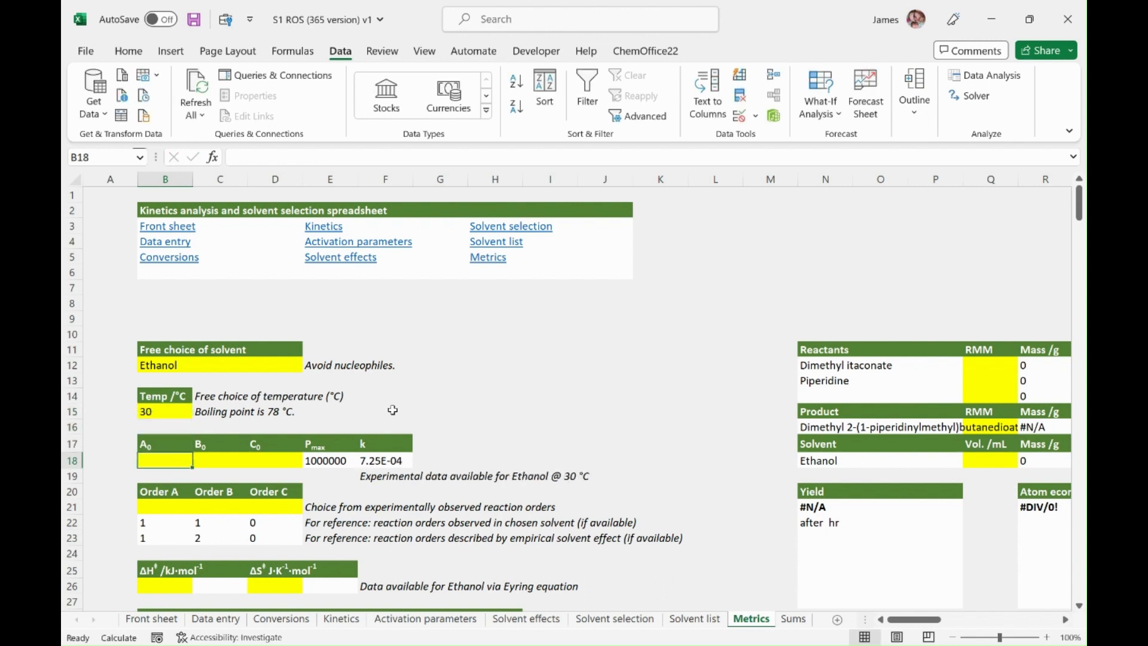
{"action": "type", "text": "0.6"}
{"action": "key", "text": "Tab"}
{"action": "type", "text": "0.6"}
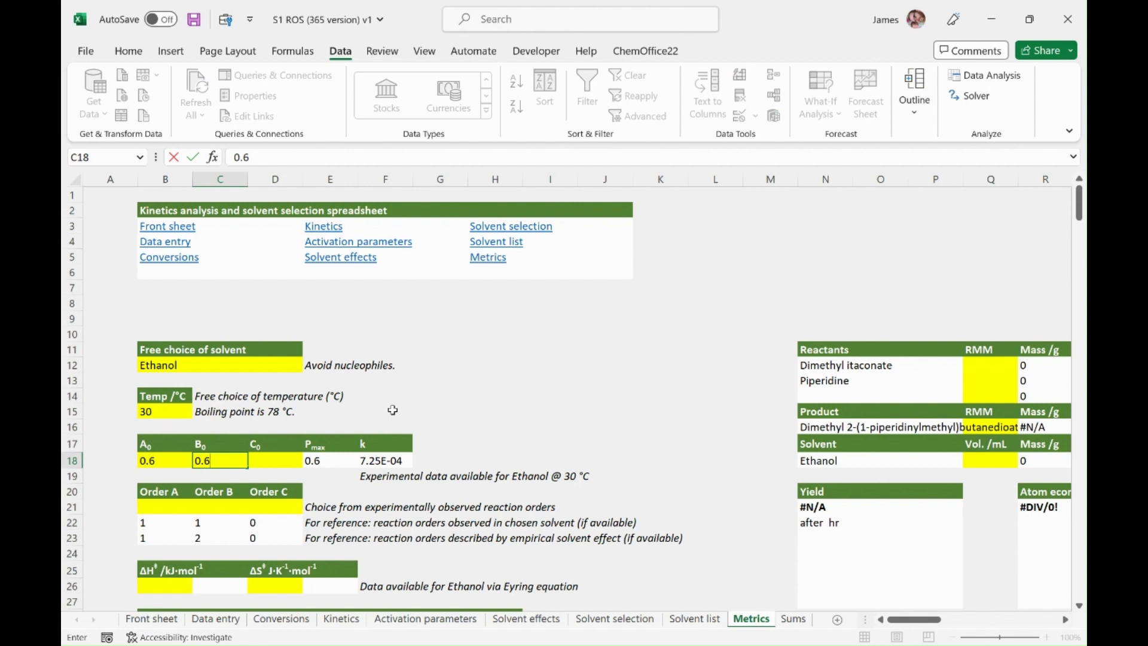
{"action": "key", "text": "Tab"}
Set the reaction orders to 1 for Order A and 1 for Order B.
{"action": "key", "text": "Down"}
{"action": "key", "text": "Down"}
{"action": "key", "text": "Down"}
{"action": "key", "text": "Left"}
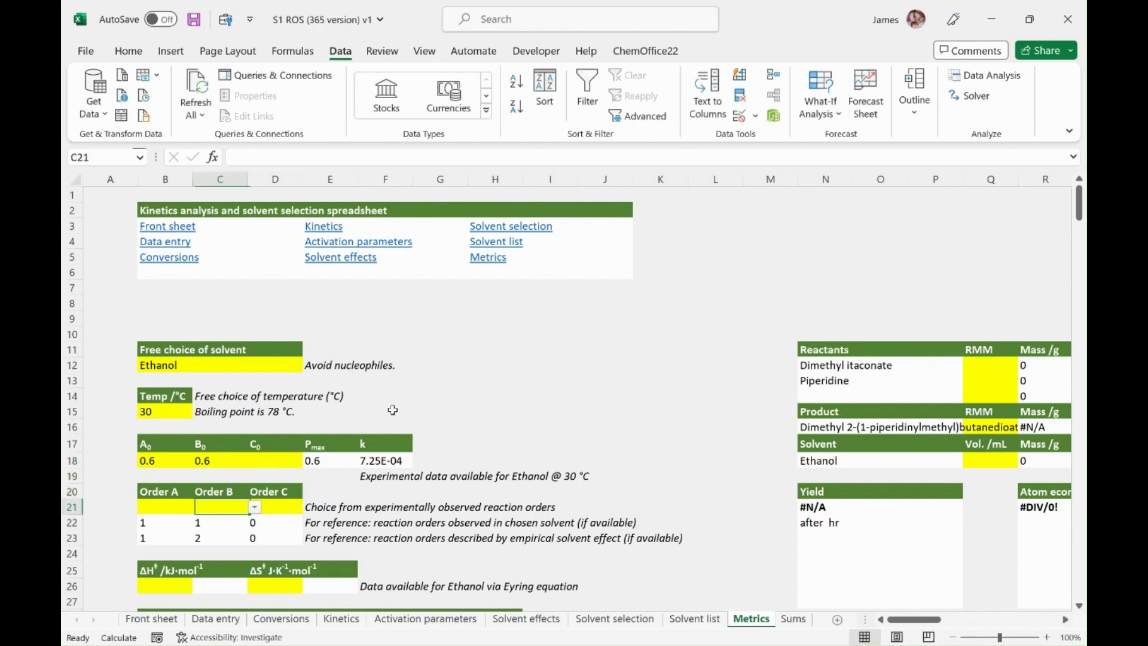
{"action": "key", "text": "Left"}
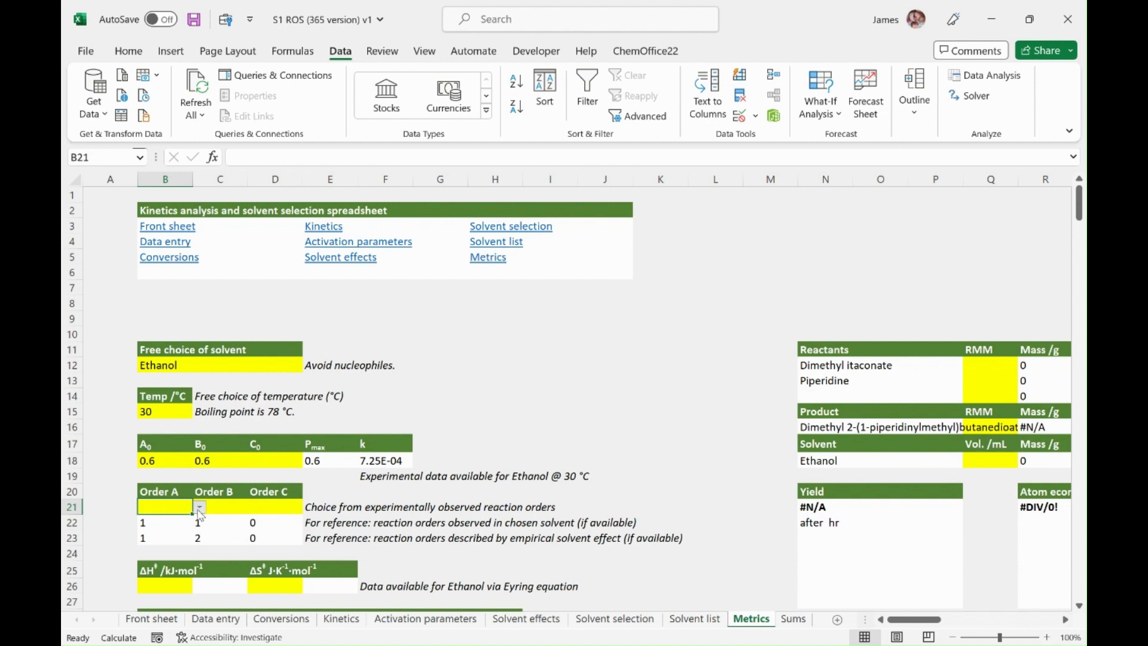
{"action": "type", "text": "1"}
{"action": "left_click", "coordinate": [228, 515]}
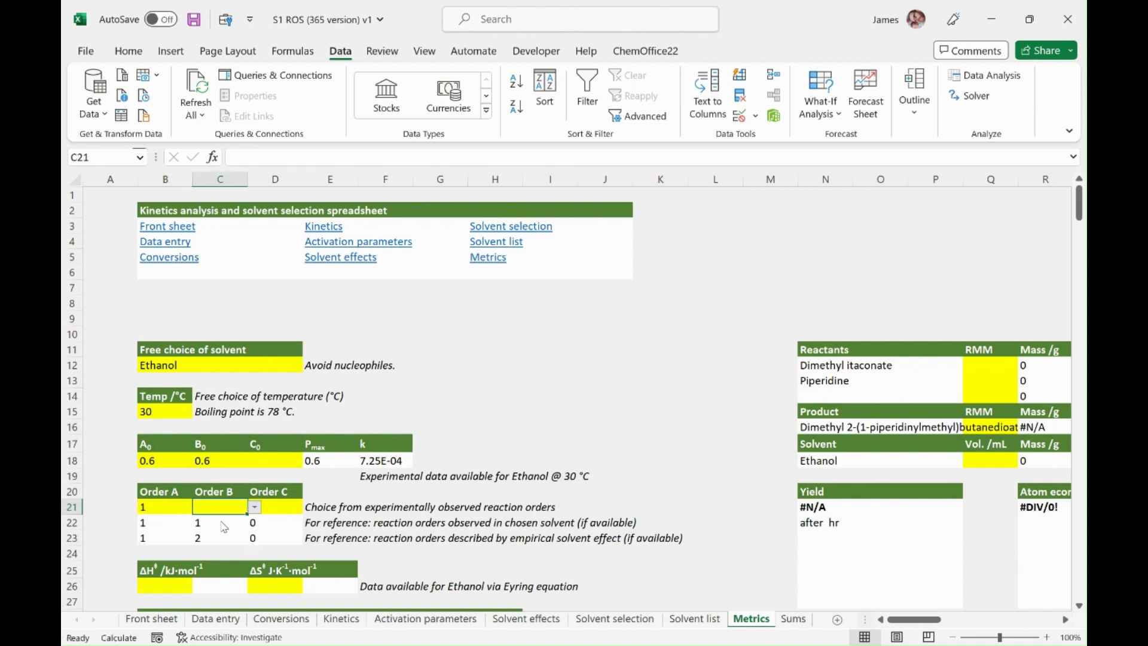
{"action": "type", "text": "1"}
{"action": "key", "text": "ctrl+Return"}
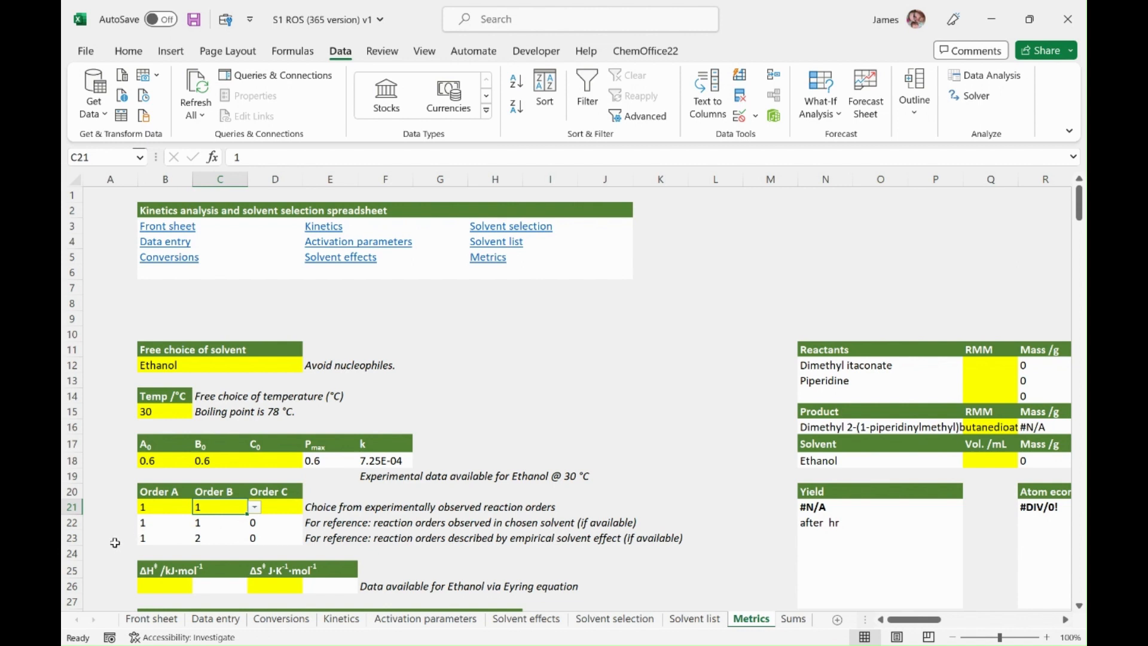
Enter the activation parameters for ethanol: ΔH‡ of 30.9 kJ·mol⁻¹ and ΔS‡ of -202.9 J·K⁻¹·mol⁻¹.
{"action": "left_click", "coordinate": [159, 585]}
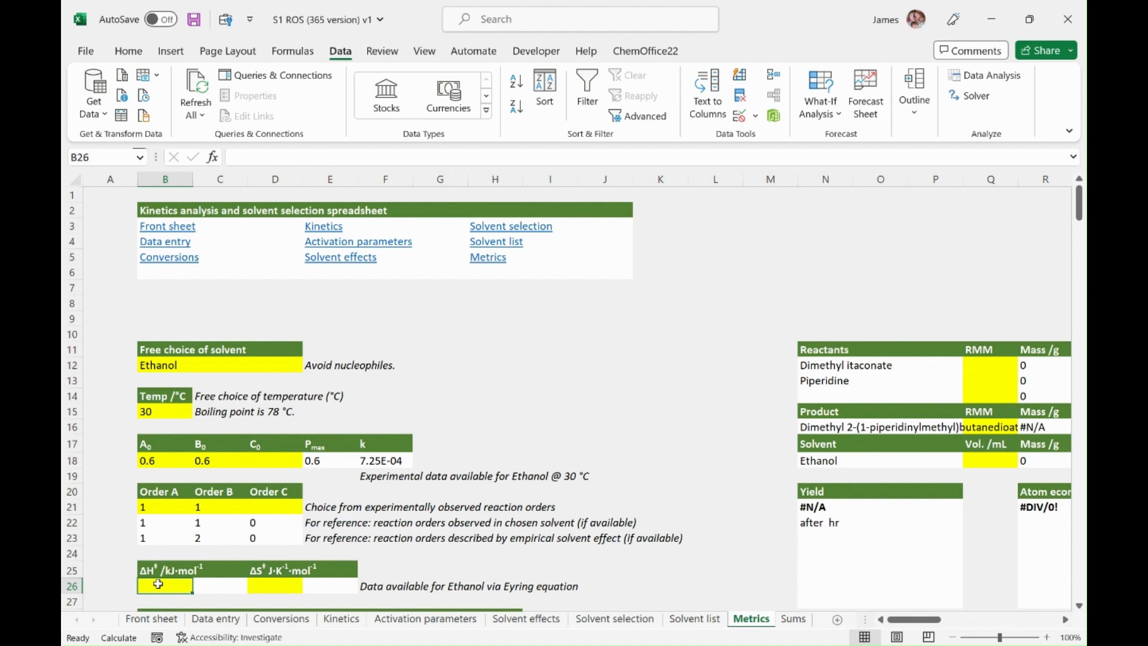
{"action": "type", "text": "30.9"}
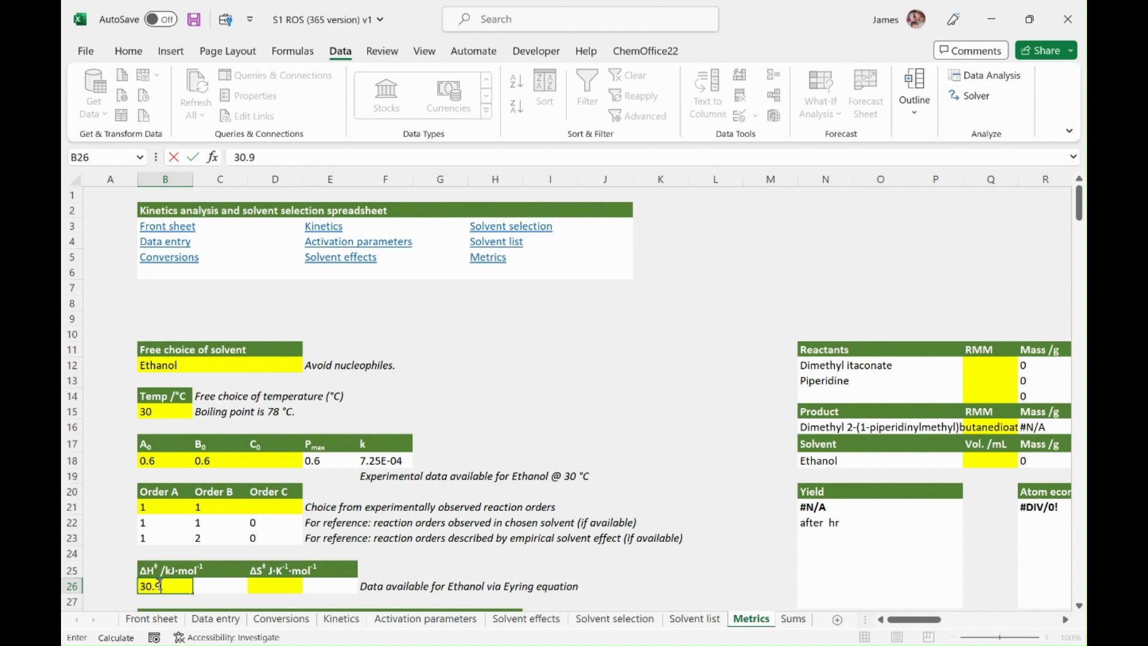
{"action": "key", "text": "Right"}
{"action": "key", "text": "Right"}
{"action": "type", "text": "-202.9"}
{"action": "key", "text": "Return"}
Set the reaction time to 12 hr for the conversion prediction.
{"action": "key", "text": "Down"}
{"action": "key", "text": "Down"}
{"action": "key", "text": "Down"}
{"action": "key", "text": "Down"}
{"action": "key", "text": "Down"}
{"action": "key", "text": "Down"}
{"action": "key", "text": "Down"}
{"action": "key", "text": "Down"}
{"action": "key", "text": "Down"}
{"action": "key", "text": "Down"}
{"action": "key", "text": "Down"}
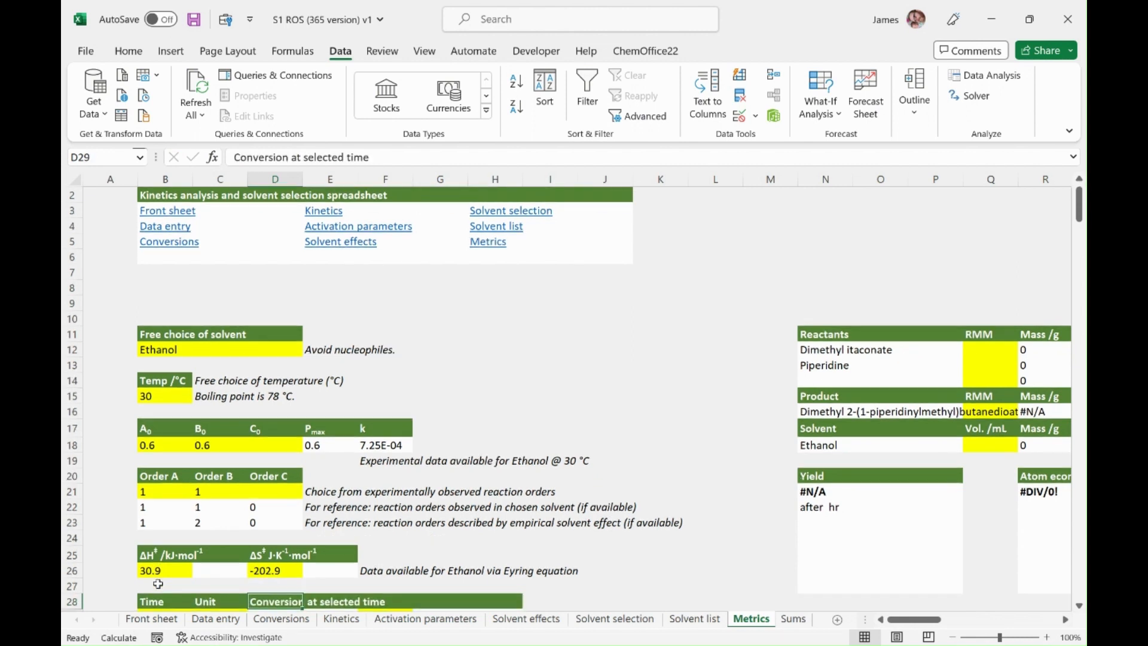
{"action": "key", "text": "Down"}
{"action": "key", "text": "Down"}
{"action": "key", "text": "Down"}
{"action": "key", "text": "Down"}
{"action": "key", "text": "Down"}
{"action": "key", "text": "Down"}
{"action": "key", "text": "Down"}
{"action": "key", "text": "Down"}
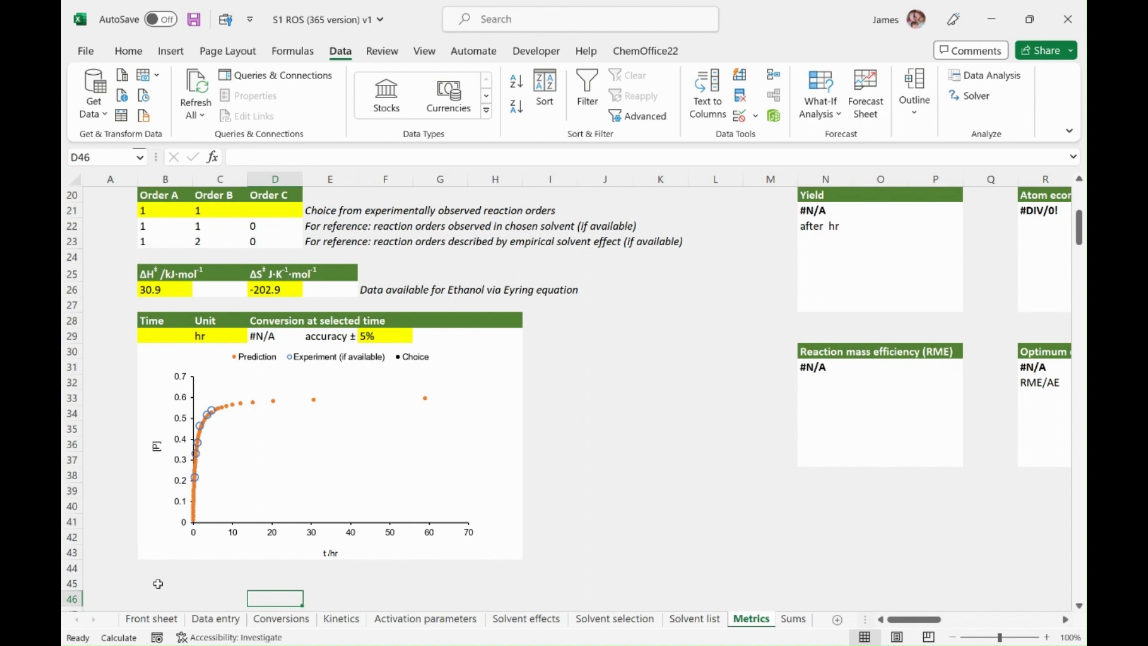
{"action": "left_click", "coordinate": [168, 337]}
{"action": "type", "text": "12"}
{"action": "key", "text": "Return"}
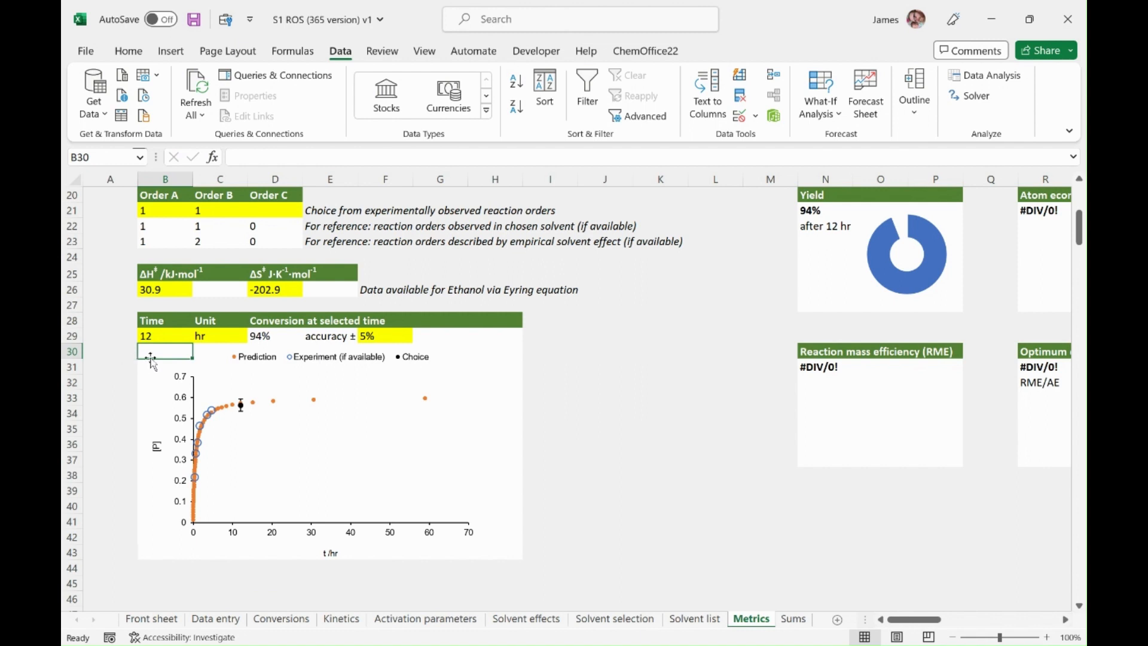
{"action": "left_click", "coordinate": [277, 336]}
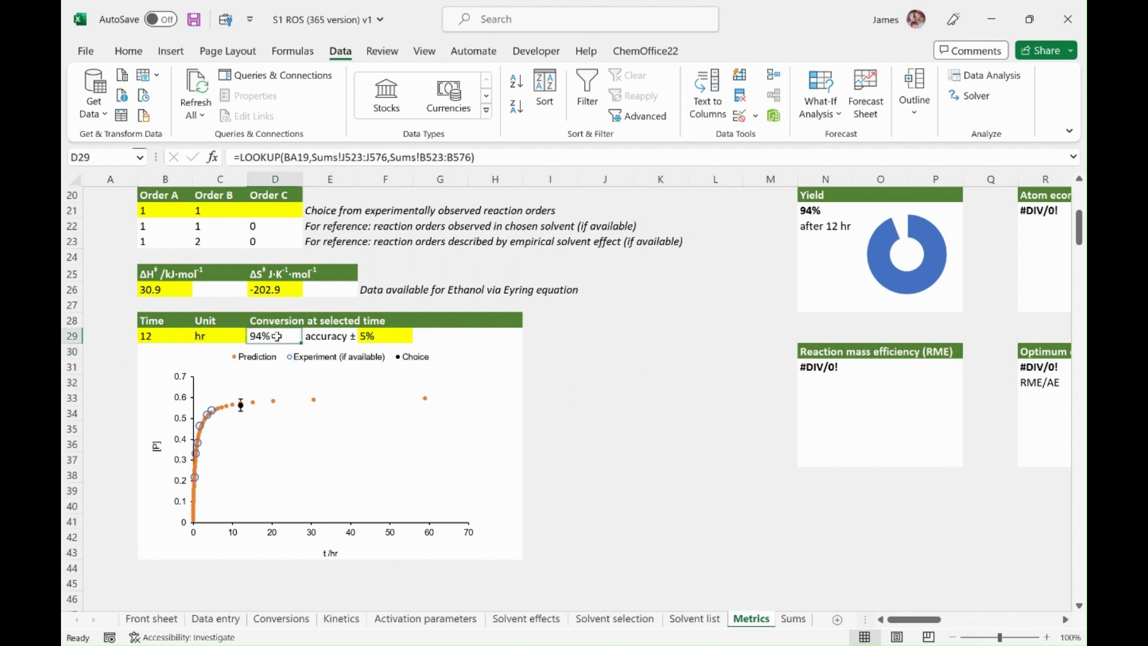
{"action": "left_click", "coordinate": [118, 340]}
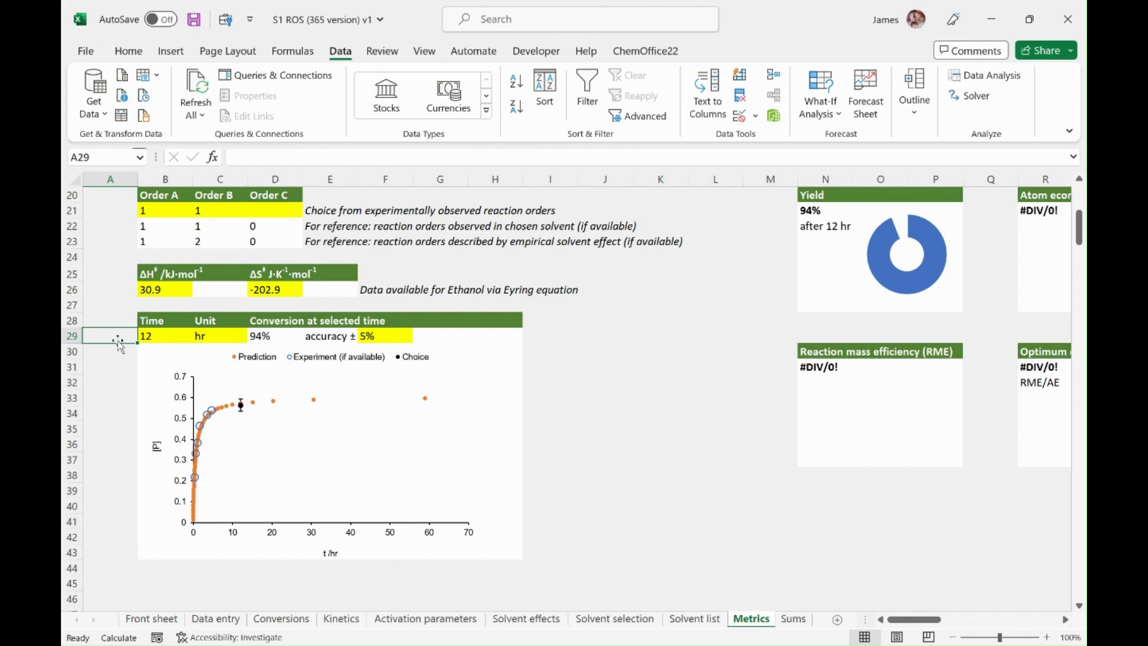
Set the reaction temperature to 50 °C.
{"action": "key", "text": "Up"}
{"action": "key", "text": "Up"}
{"action": "key", "text": "Up"}
{"action": "key", "text": "Up"}
{"action": "key", "text": "Up"}
{"action": "key", "text": "Up"}
{"action": "key", "text": "Up"}
{"action": "key", "text": "Up"}
{"action": "key", "text": "Up"}
{"action": "key", "text": "Up"}
{"action": "key", "text": "Up"}
{"action": "key", "text": "Up"}
{"action": "key", "text": "Up"}
{"action": "key", "text": "Up"}
{"action": "key", "text": "Up"}
{"action": "key", "text": "Up"}
{"action": "key", "text": "Up"}
{"action": "key", "text": "Up"}
{"action": "key", "text": "Up"}
{"action": "key", "text": "Up"}
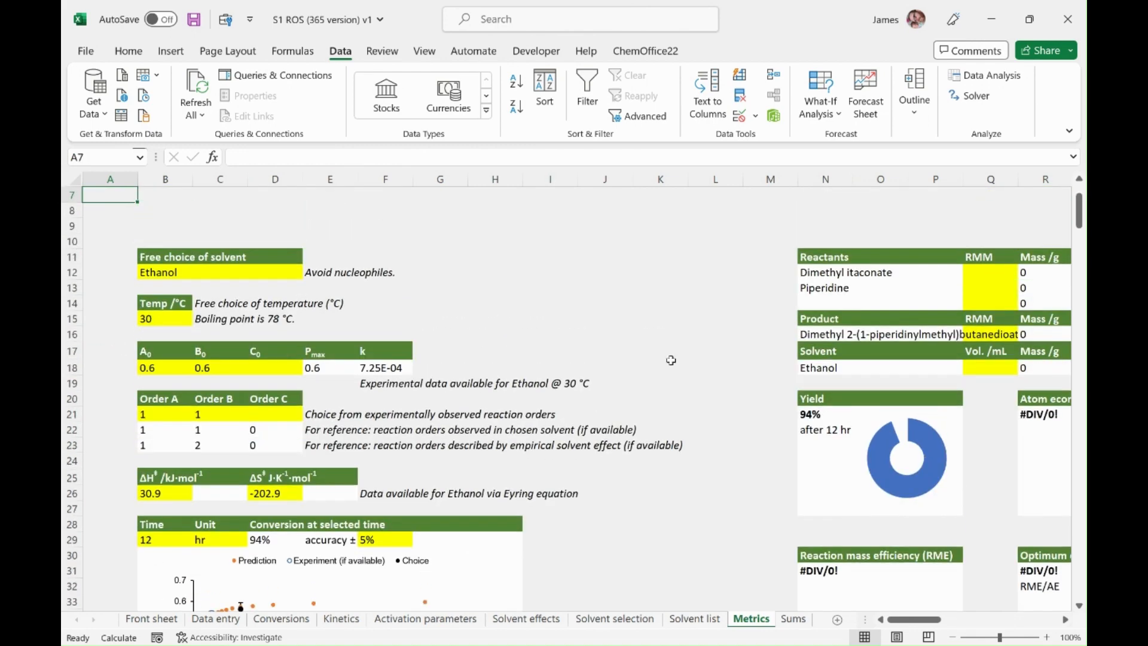
{"action": "left_click_drag", "start_coordinate": [1080, 221], "coordinate": [1080, 227]}
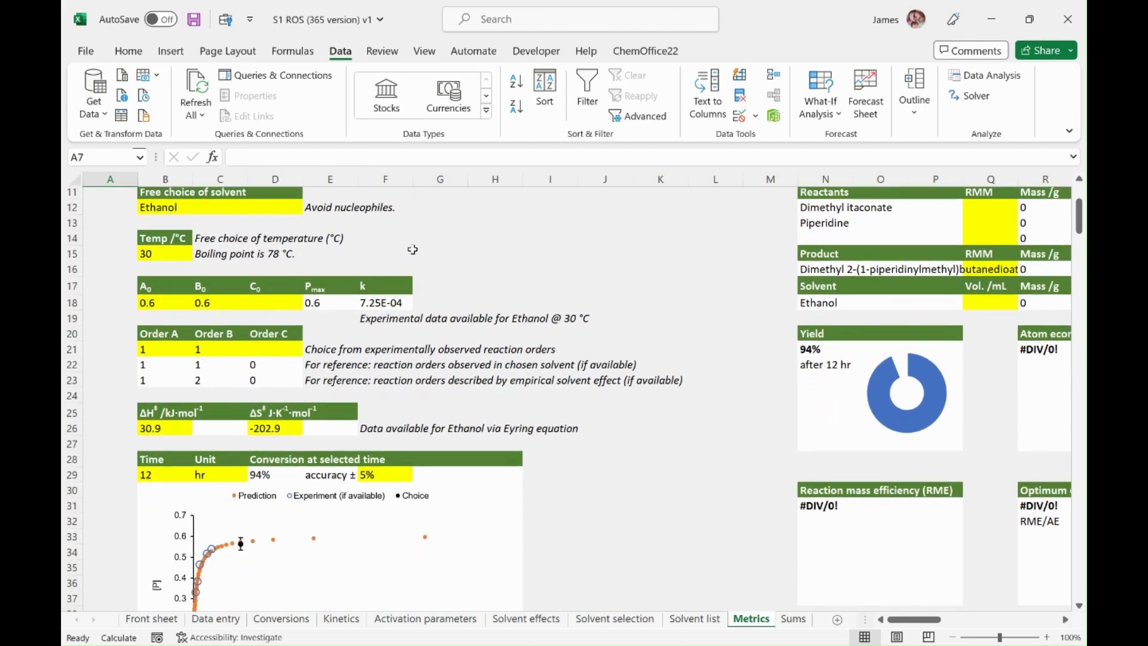
{"action": "left_click", "coordinate": [163, 253]}
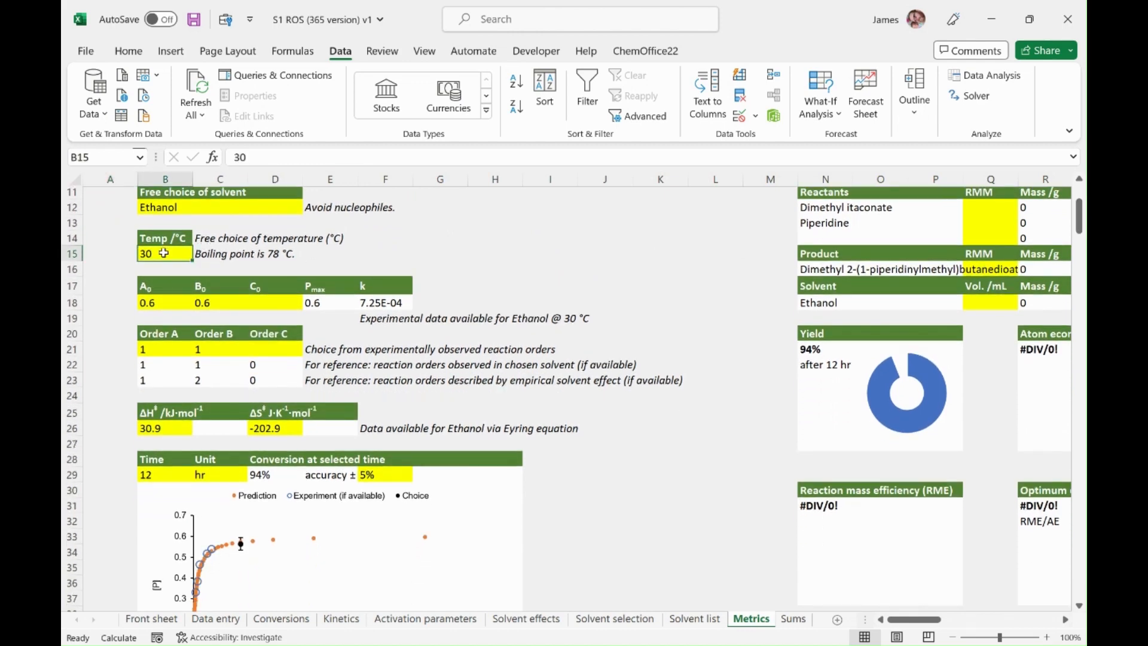
{"action": "type", "text": "50"}
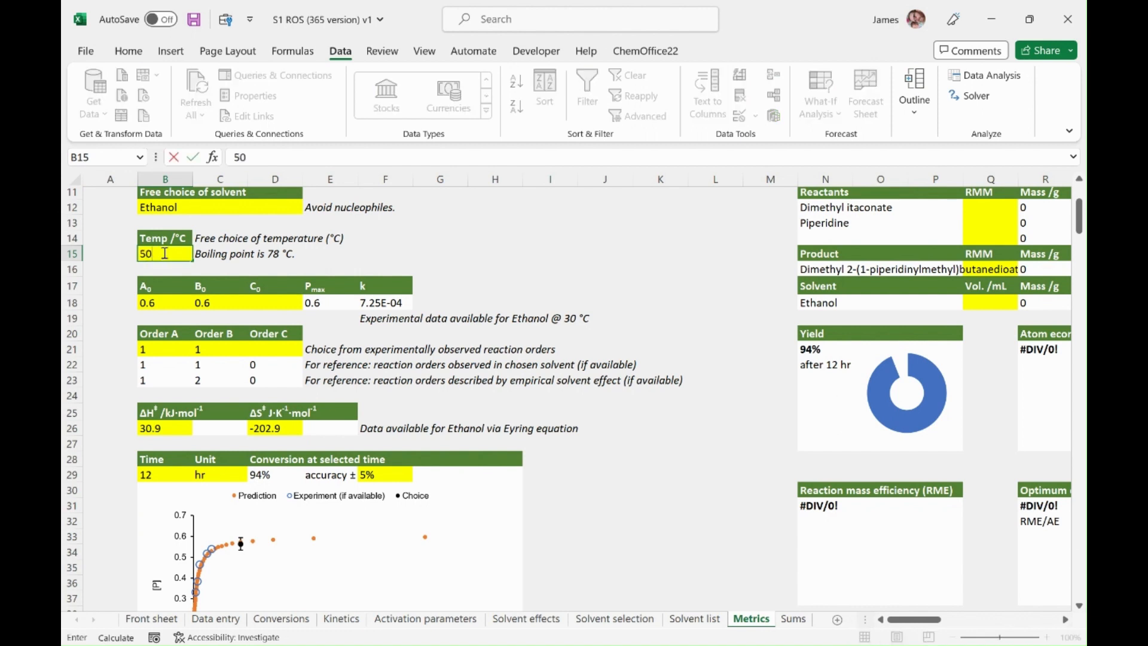
{"action": "key", "text": "Return"}
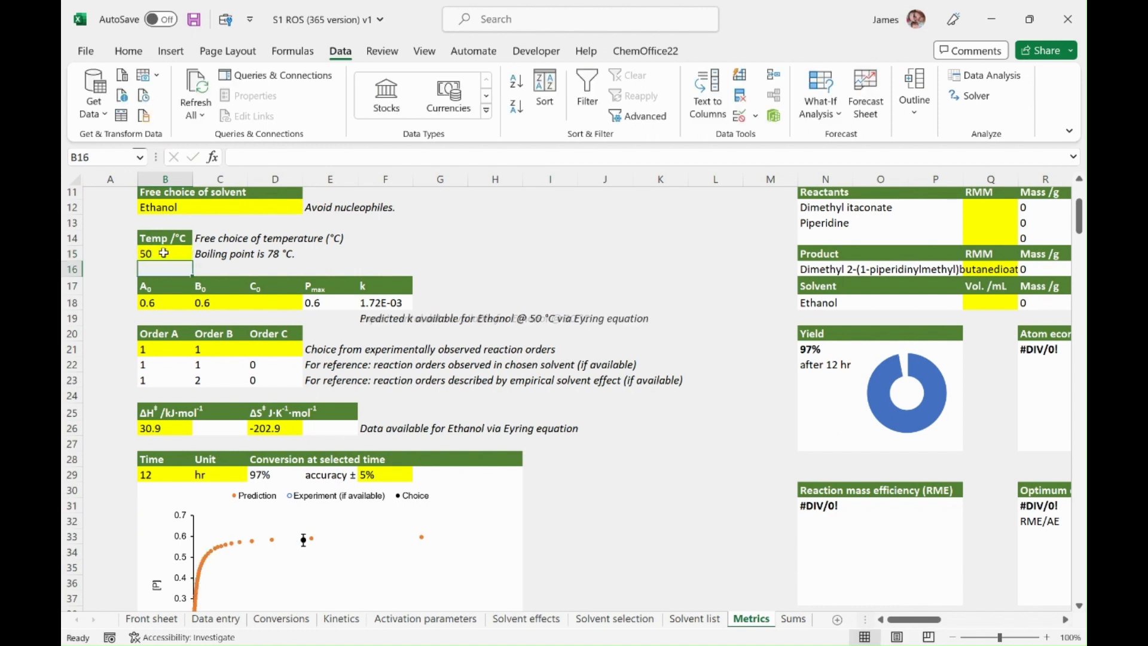
Examine the predicted conversion and the product concentration plot for ethanol at 50 °C.
{"action": "key", "text": "Down"}
{"action": "key", "text": "Down"}
{"action": "key", "text": "Down"}
{"action": "key", "text": "Down"}
{"action": "key", "text": "Down"}
{"action": "key", "text": "Down"}
{"action": "key", "text": "Down"}
{"action": "key", "text": "Down"}
{"action": "key", "text": "Down"}
{"action": "key", "text": "Down"}
{"action": "key", "text": "Down"}
{"action": "key", "text": "Down"}
{"action": "key", "text": "Down"}
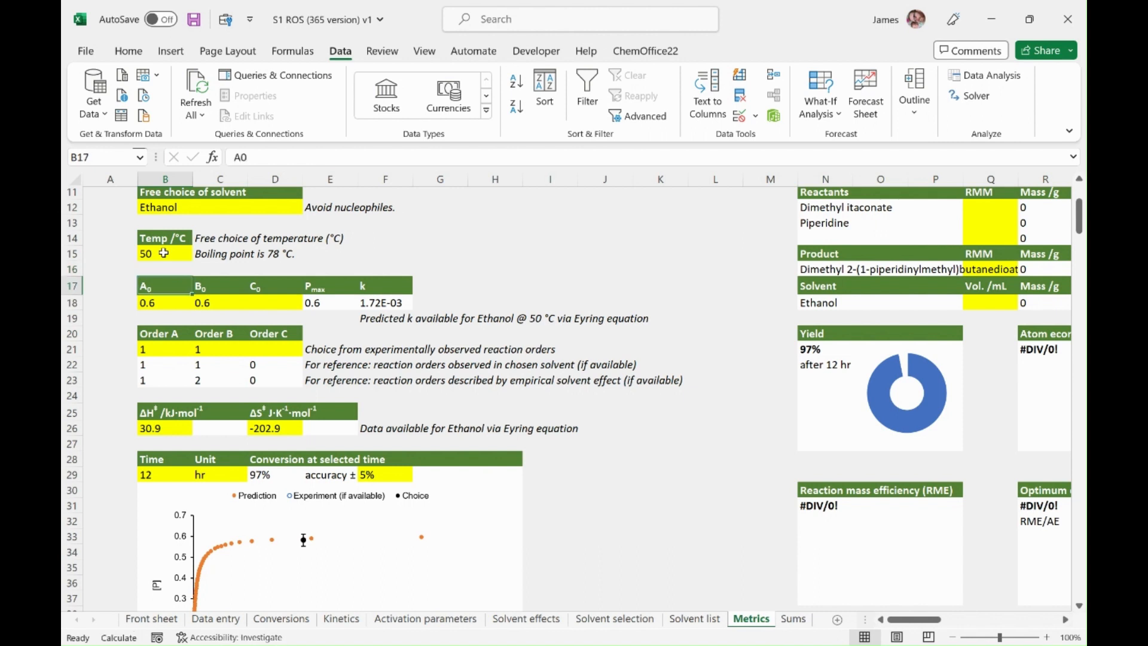
{"action": "key", "text": "Down"}
{"action": "key", "text": "Down"}
{"action": "key", "text": "Down"}
{"action": "key", "text": "Down"}
{"action": "key", "text": "Down"}
{"action": "key", "text": "Down"}
{"action": "key", "text": "Down"}
{"action": "key", "text": "Down"}
{"action": "key", "text": "Down"}
{"action": "key", "text": "Down"}
{"action": "key", "text": "Down"}
{"action": "key", "text": "Down"}
{"action": "key", "text": "Down"}
{"action": "key", "text": "Down"}
{"action": "key", "text": "Down"}
{"action": "key", "text": "Down"}
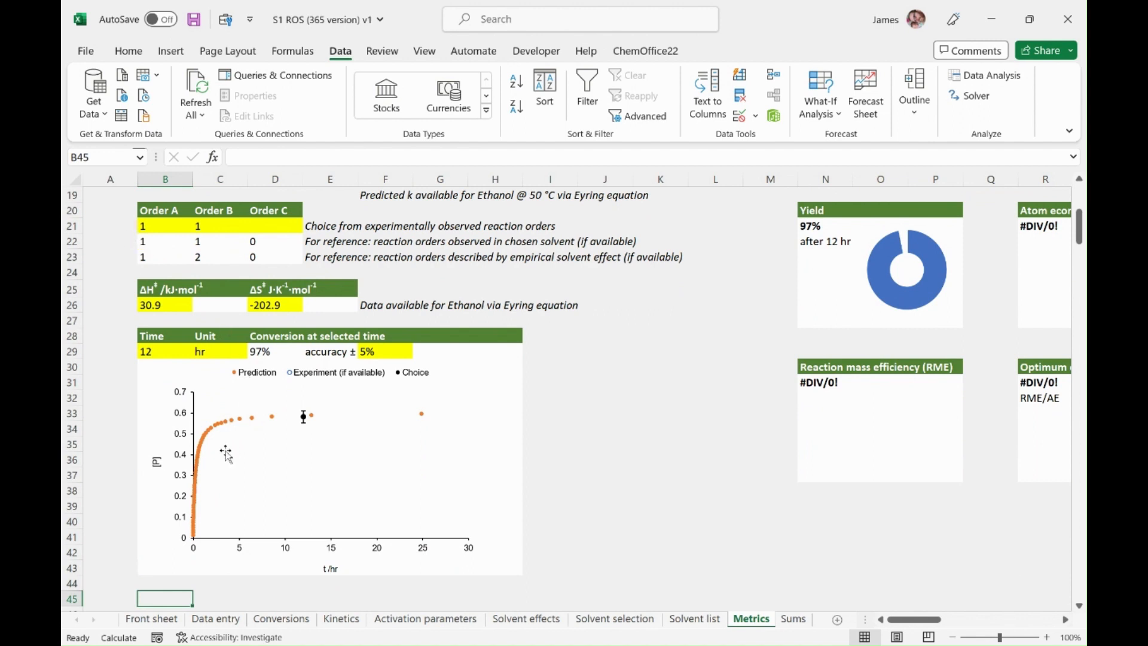
Set the reaction temperature back to 30 °C.
{"action": "left_click", "coordinate": [109, 323]}
{"action": "key", "text": "Up"}
{"action": "key", "text": "Up"}
{"action": "key", "text": "Up"}
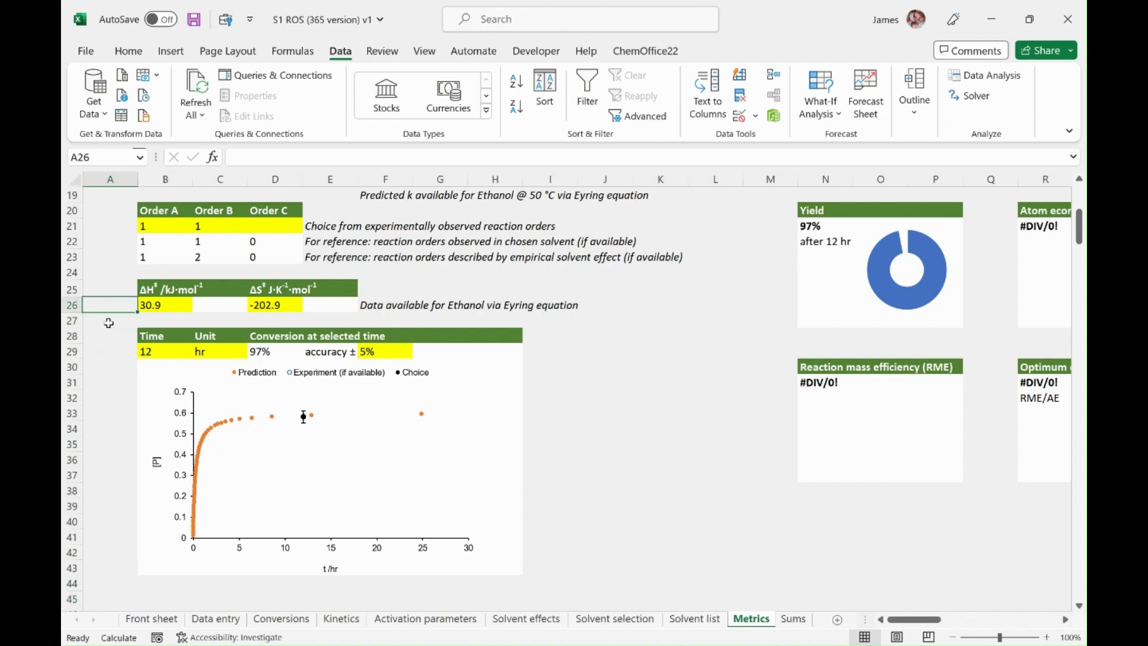
{"action": "key", "text": "Up"}
{"action": "key", "text": "Up"}
{"action": "key", "text": "Up"}
{"action": "key", "text": "Up"}
{"action": "key", "text": "Up"}
{"action": "key", "text": "Up"}
{"action": "key", "text": "Up"}
{"action": "key", "text": "Up"}
{"action": "key", "text": "Up"}
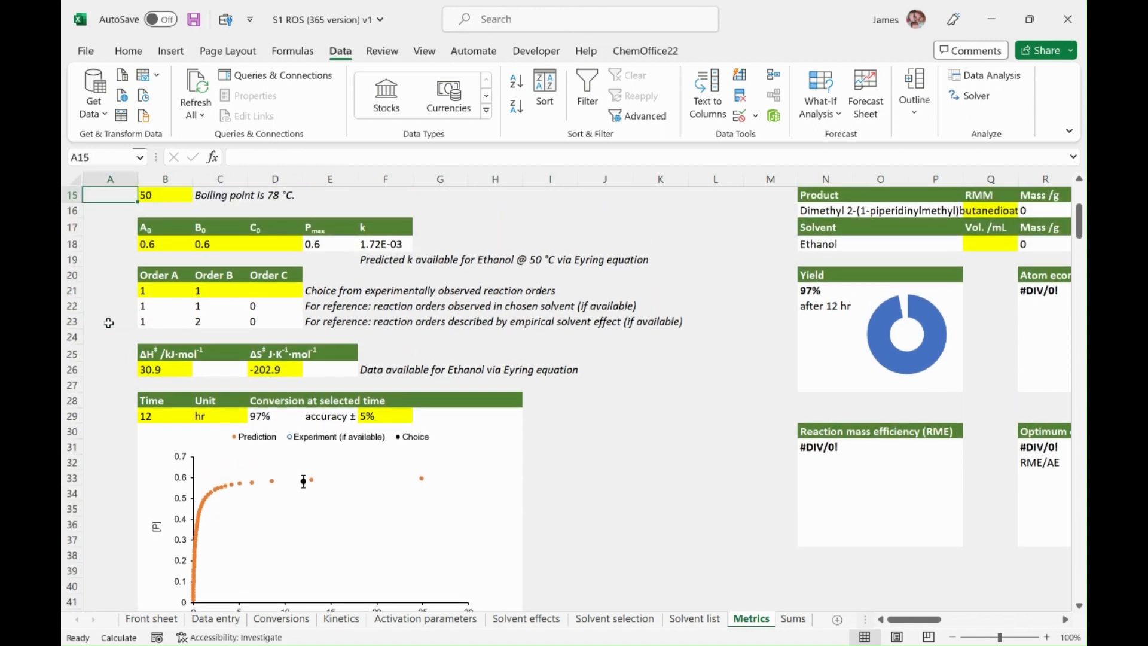
{"action": "key", "text": "Right"}
{"action": "type", "text": "30"}
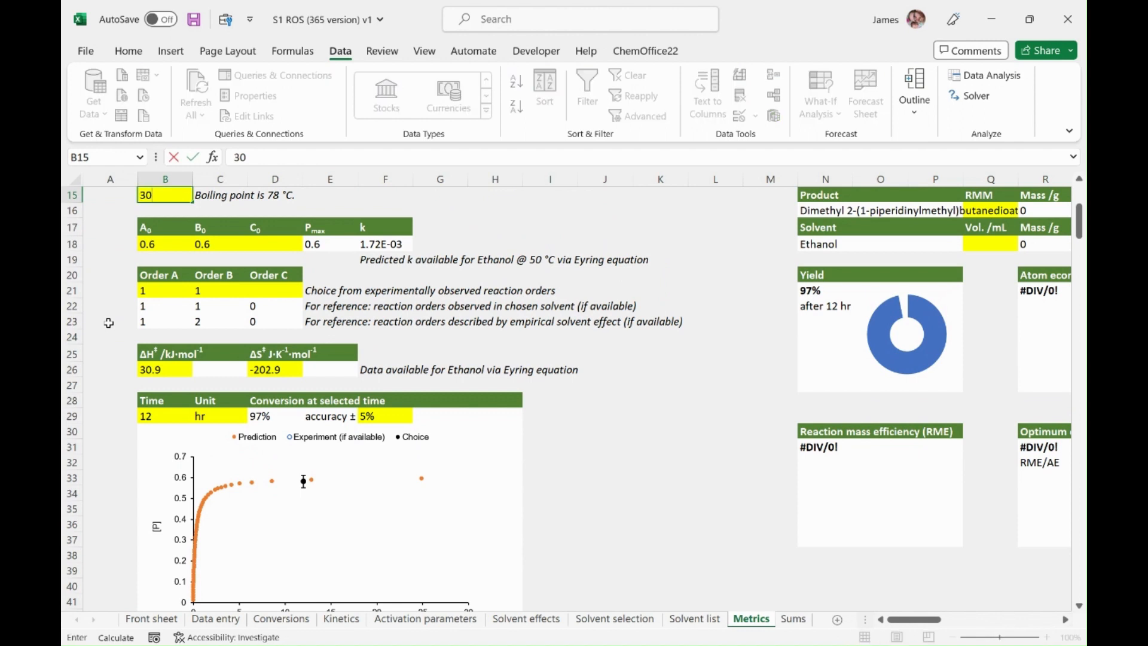
{"action": "key", "text": "Return"}
Set the initial concentrations A₀ and B₀ to 2 each.
{"action": "key", "text": "Down"}
{"action": "key", "text": "Down"}
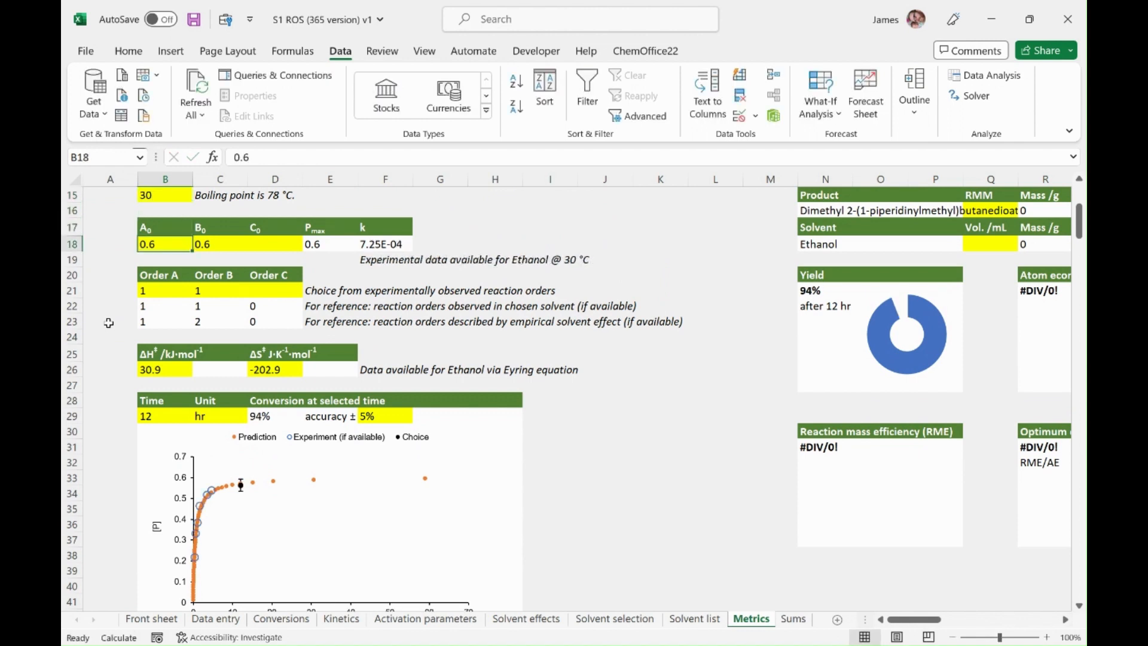
{"action": "type", "text": "2"}
{"action": "key", "text": "Tab"}
{"action": "type", "text": "2"}
{"action": "key", "text": "Tab"}
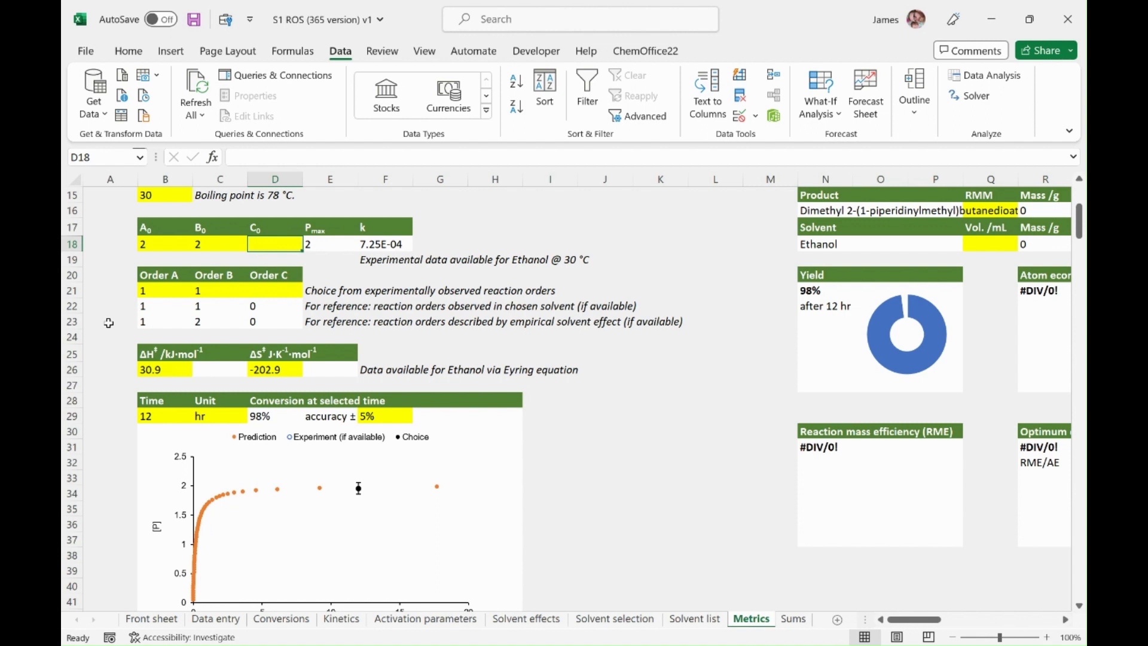
Enter the reactants' RMM values: 158.15 for dimethyl itaconate and 85.15 for piperidine.
{"action": "key", "text": "Right"}
{"action": "key", "text": "Right"}
{"action": "key", "text": "Right"}
{"action": "key", "text": "Right"}
{"action": "key", "text": "Right"}
{"action": "key", "text": "Right"}
{"action": "key", "text": "Right"}
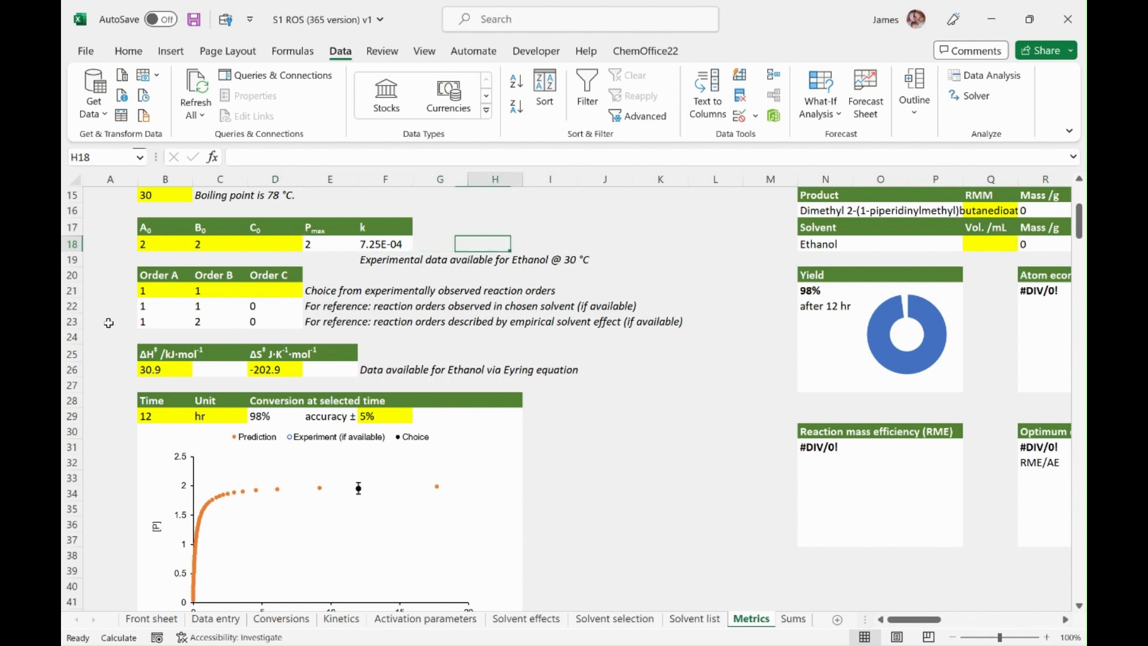
{"action": "key", "text": "Right"}
{"action": "key", "text": "Right"}
{"action": "key", "text": "Right"}
{"action": "key", "text": "Right"}
{"action": "key", "text": "Right"}
{"action": "key", "text": "Right"}
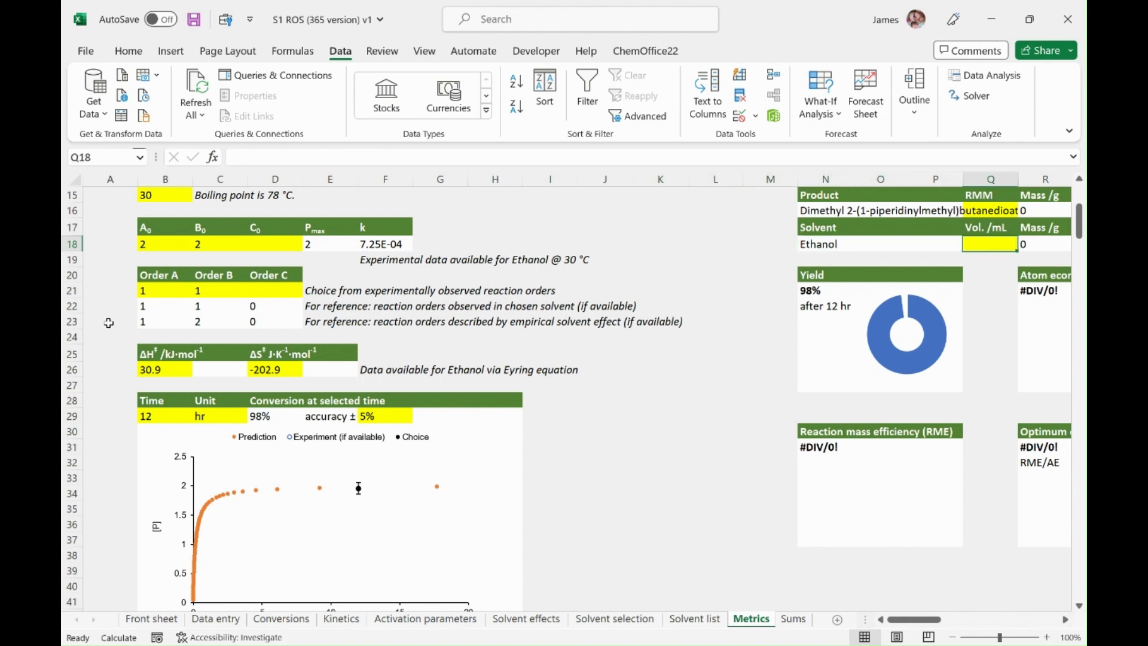
{"action": "key", "text": "Up"}
{"action": "key", "text": "Up"}
{"action": "key", "text": "Up"}
{"action": "key", "text": "Up"}
{"action": "key", "text": "Up"}
{"action": "key", "text": "Up"}
{"action": "key", "text": "Up"}
{"action": "key", "text": "Up"}
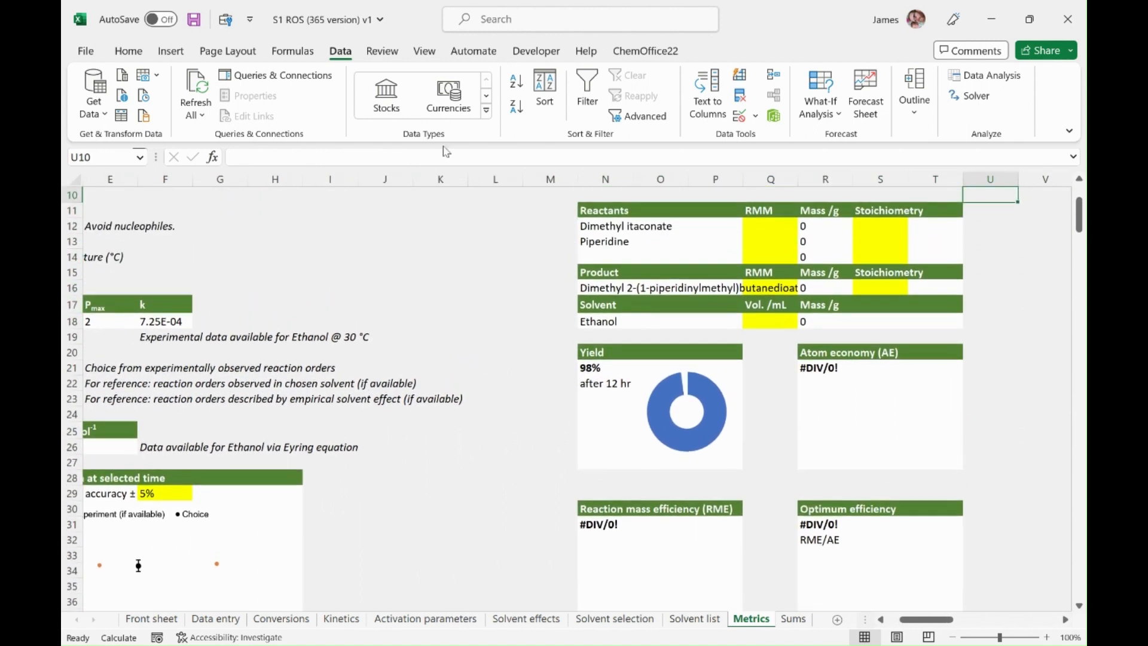
{"action": "left_click", "coordinate": [760, 229]}
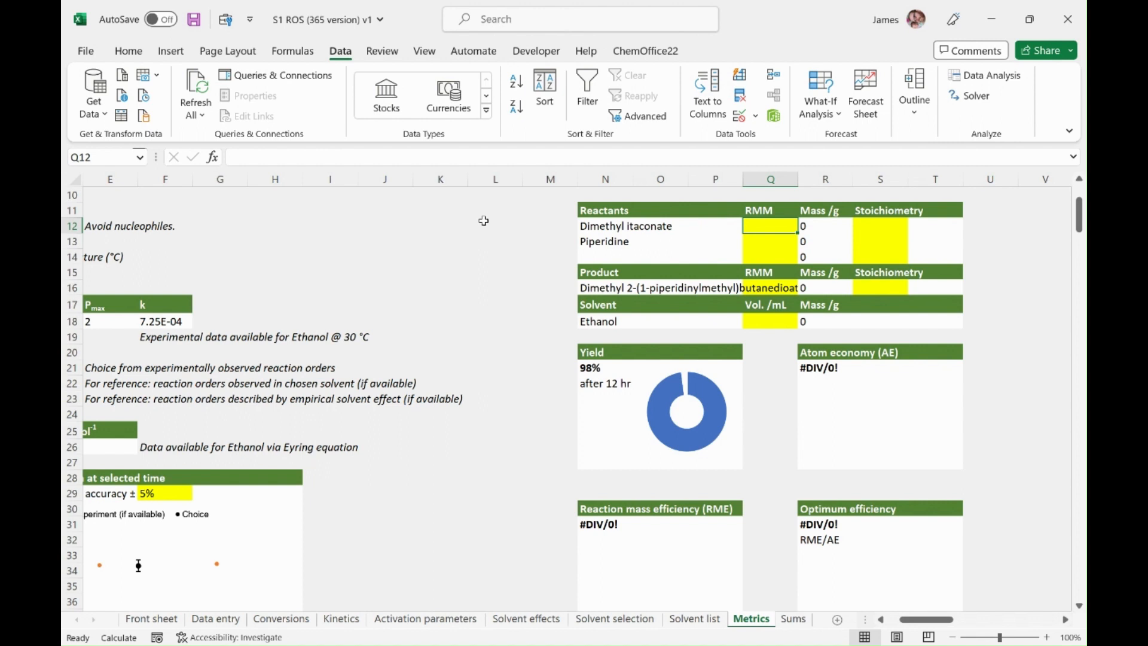
{"action": "type", "text": "158."}
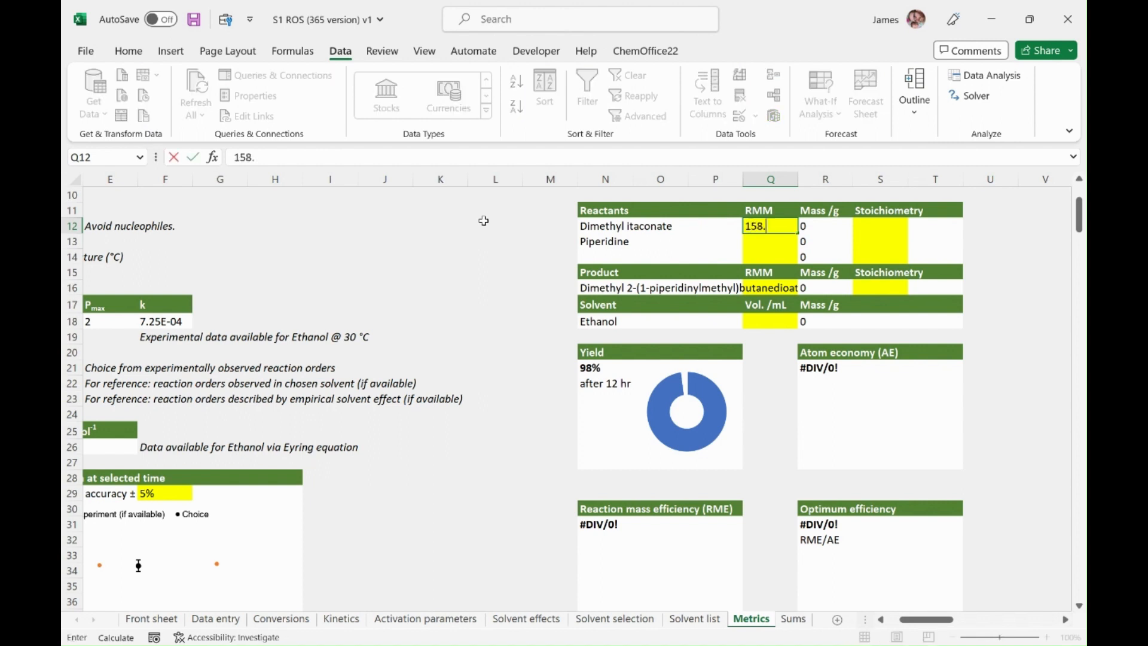
{"action": "type", "text": "15"}
{"action": "key", "text": "Return"}
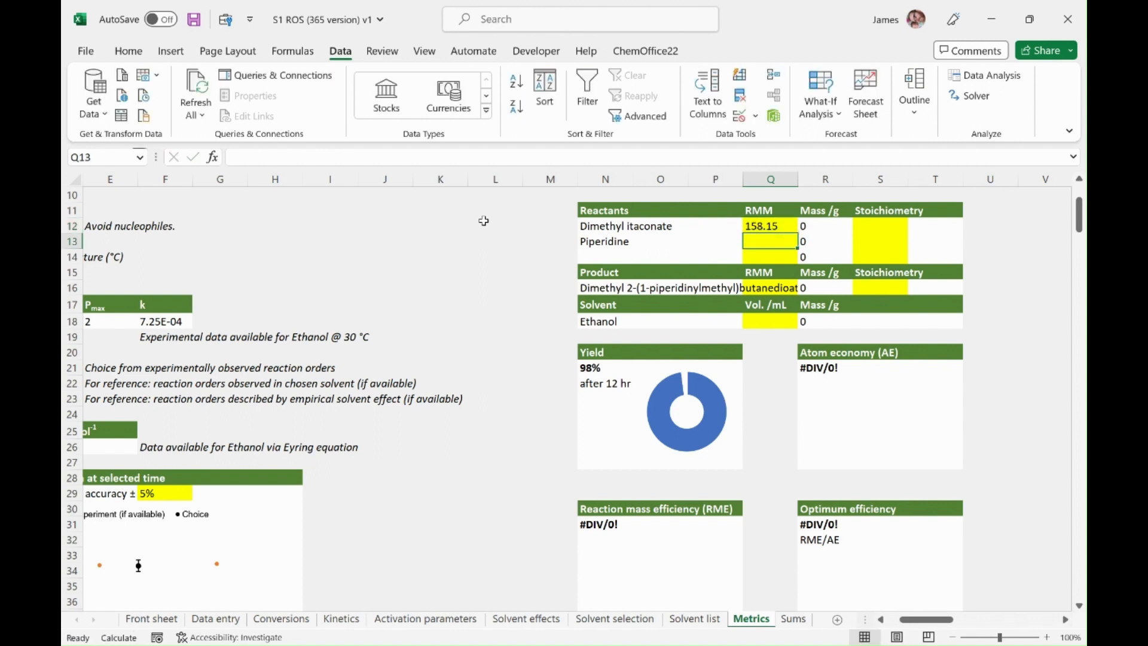
{"action": "type", "text": "85.15"}
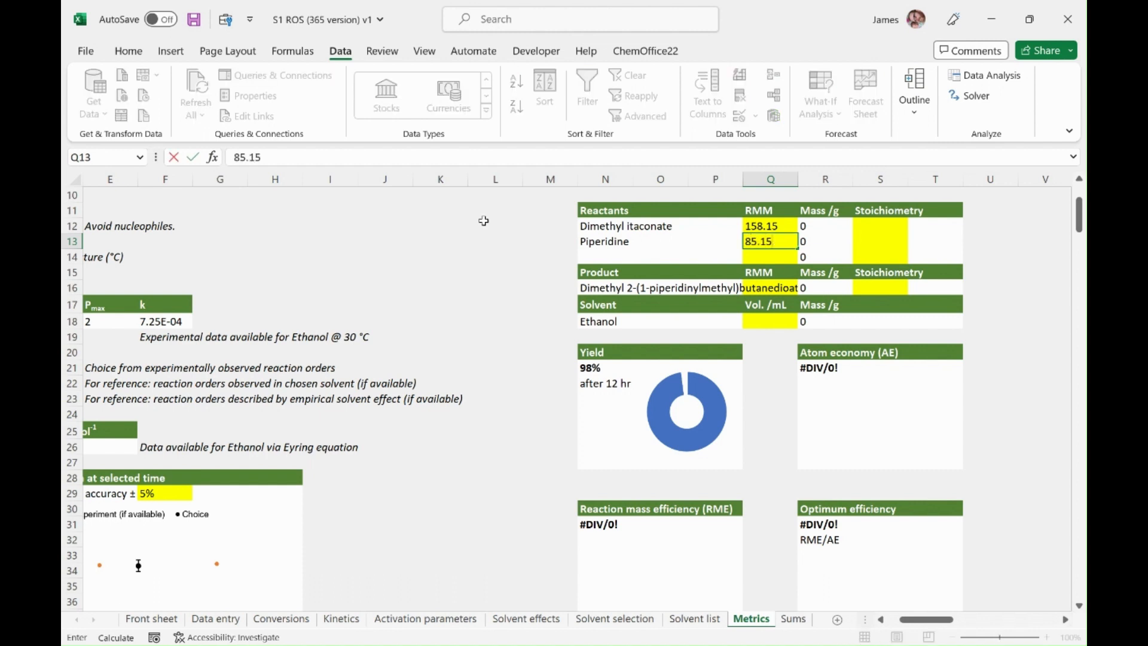
Set the stoichiometry of dimethyl itaconate and piperidine to 1 each.
{"action": "key", "text": "Tab"}
{"action": "key", "text": "Right"}
{"action": "key", "text": "Up"}
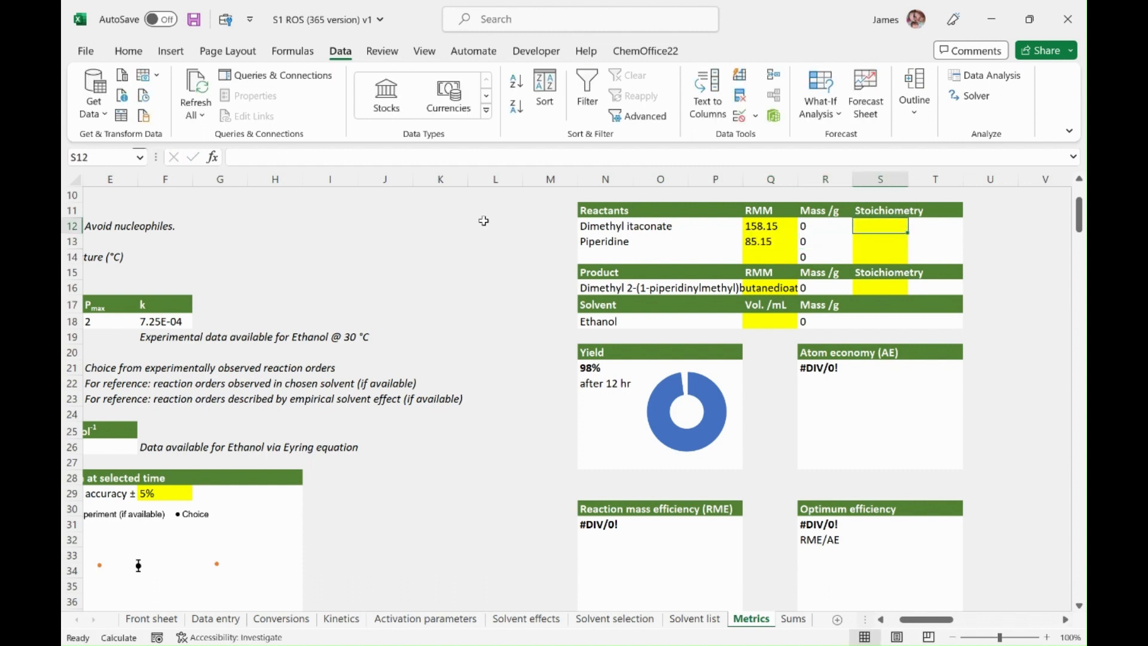
{"action": "type", "text": "1"}
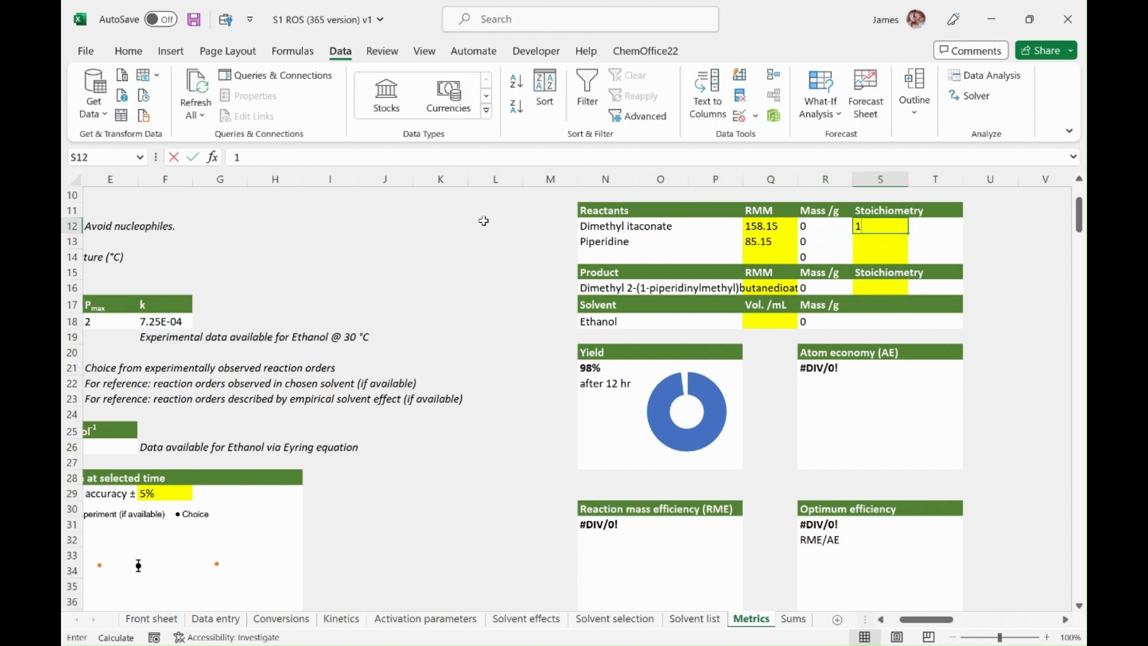
{"action": "key", "text": "Return"}
{"action": "type", "text": "1"}
{"action": "key", "text": "Return"}
Enter 243.3 as the RMM of the dimethyl 2-(1-piperidinylmethyl)butanedioate product.
{"action": "key", "text": "Down"}
{"action": "key", "text": "Down"}
{"action": "key", "text": "Left"}
{"action": "key", "text": "Left"}
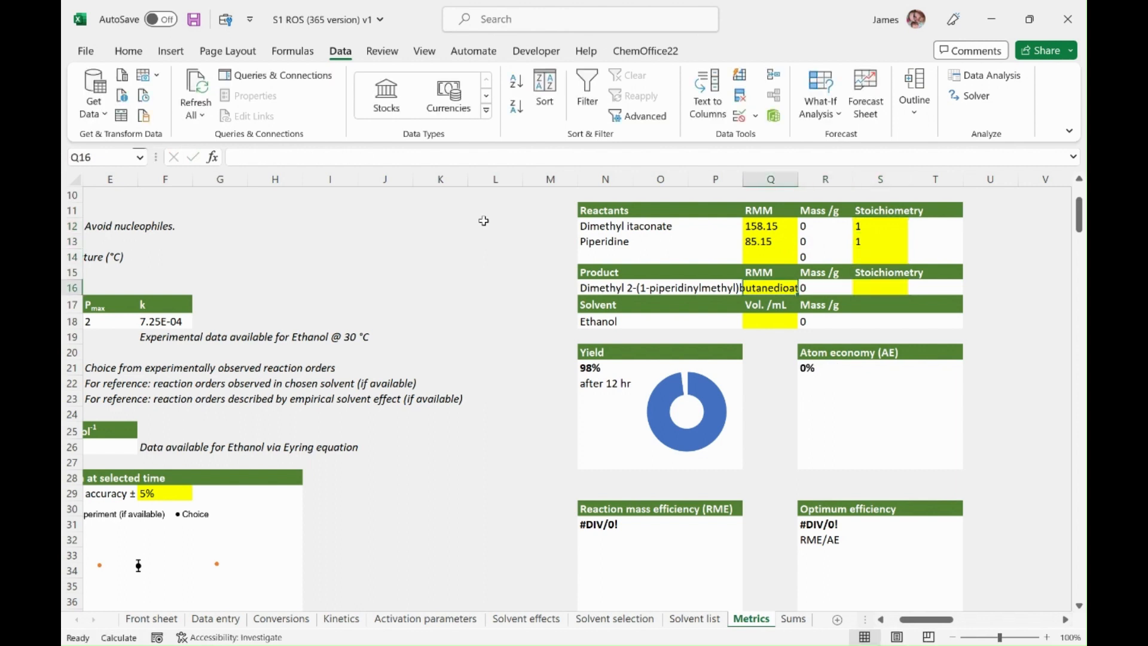
{"action": "type", "text": "243.3"}
{"action": "key", "text": "Return"}
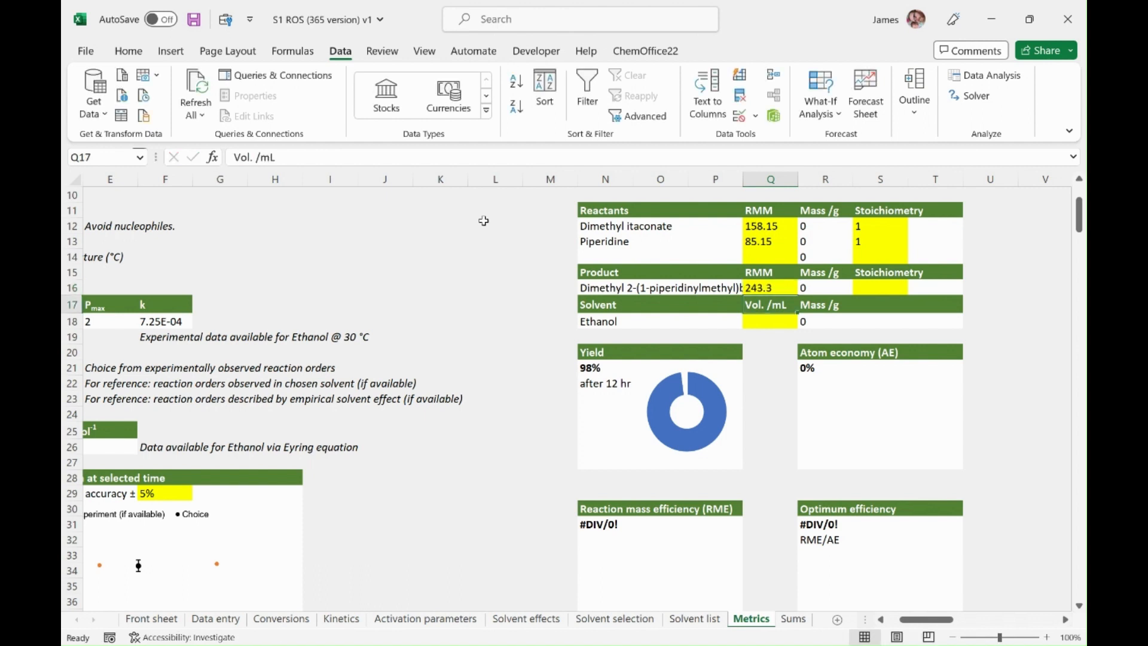
Set the ethanol solvent volume to 22 mL.
{"action": "key", "text": "Down"}
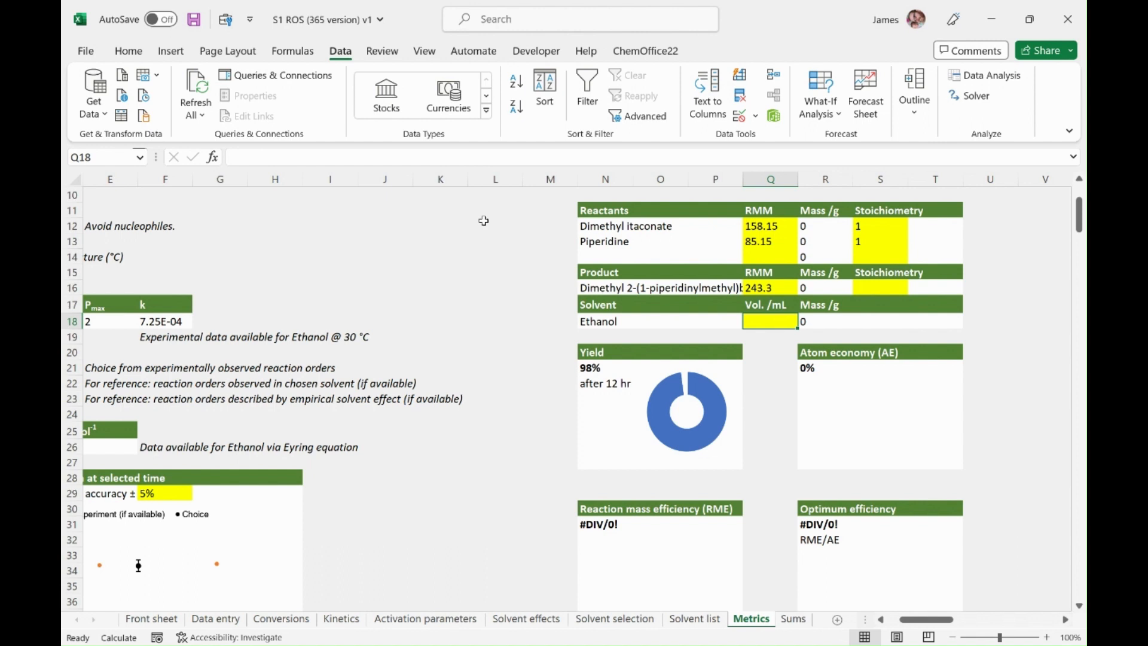
{"action": "type", "text": "22"}
{"action": "key", "text": "Return"}
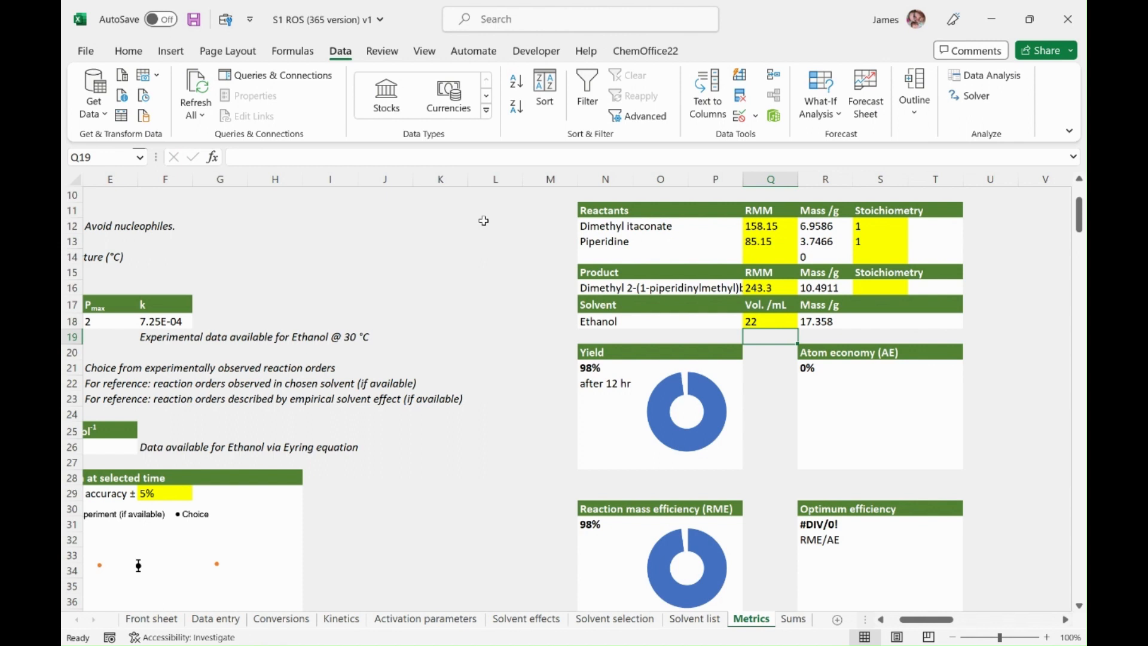
Examine the yield, atom economy, reaction mass efficiency and optimum efficiency charts below the solvent entry.
{"action": "key", "text": "Down"}
{"action": "key", "text": "Down"}
{"action": "key", "text": "Down"}
{"action": "key", "text": "Down"}
{"action": "key", "text": "Down"}
{"action": "key", "text": "Down"}
{"action": "key", "text": "Down"}
{"action": "key", "text": "Down"}
{"action": "key", "text": "Down"}
{"action": "key", "text": "Down"}
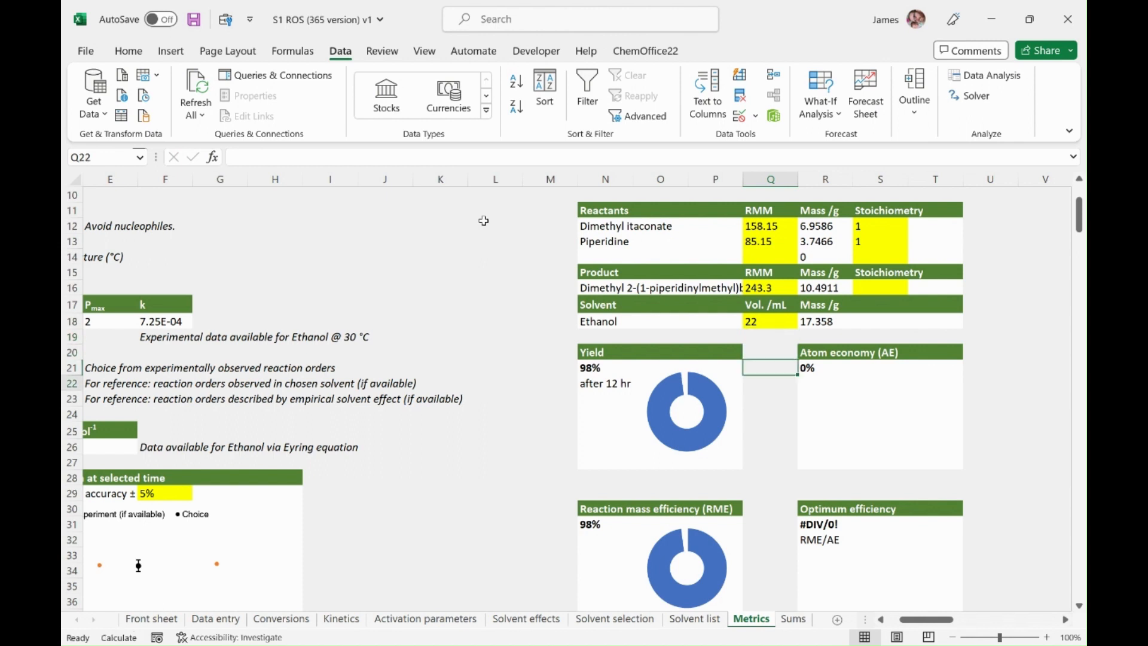
{"action": "key", "text": "Down"}
{"action": "key", "text": "Down"}
{"action": "key", "text": "Down"}
{"action": "key", "text": "Down"}
{"action": "key", "text": "Down"}
{"action": "key", "text": "Down"}
{"action": "key", "text": "Down"}
{"action": "key", "text": "Down"}
{"action": "key", "text": "Down"}
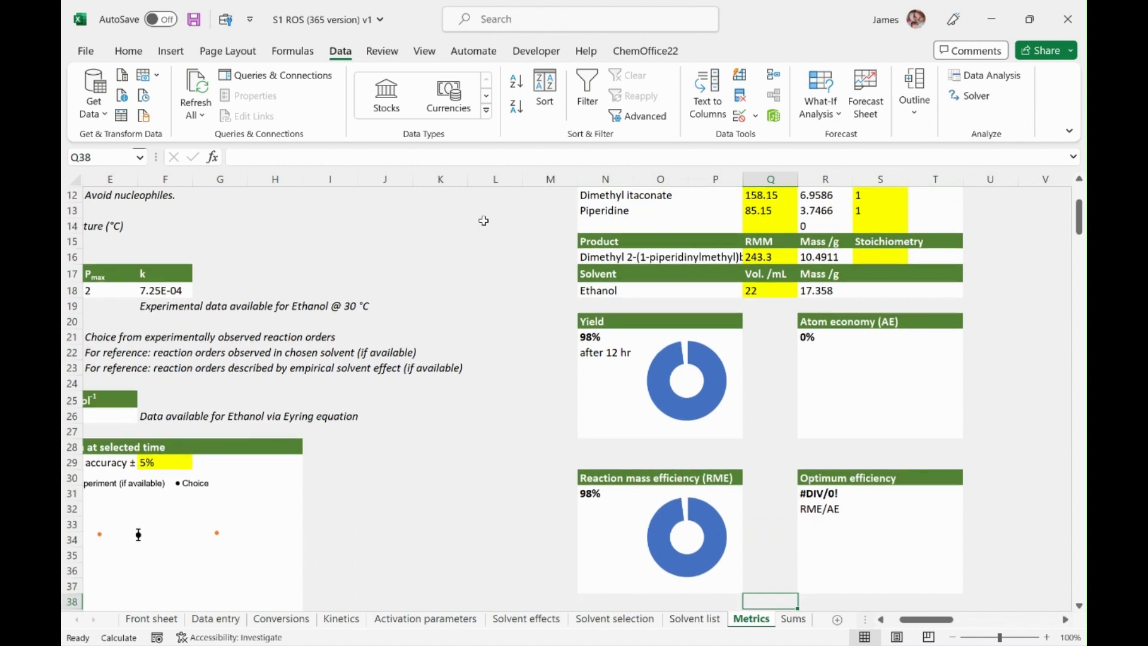
Set the stoichiometry of the dimethyl 2-(1-piperidinylmethyl)butanedioate product to 1.
{"action": "left_click", "coordinate": [898, 254]}
{"action": "type", "text": "1"}
{"action": "key", "text": "Return"}
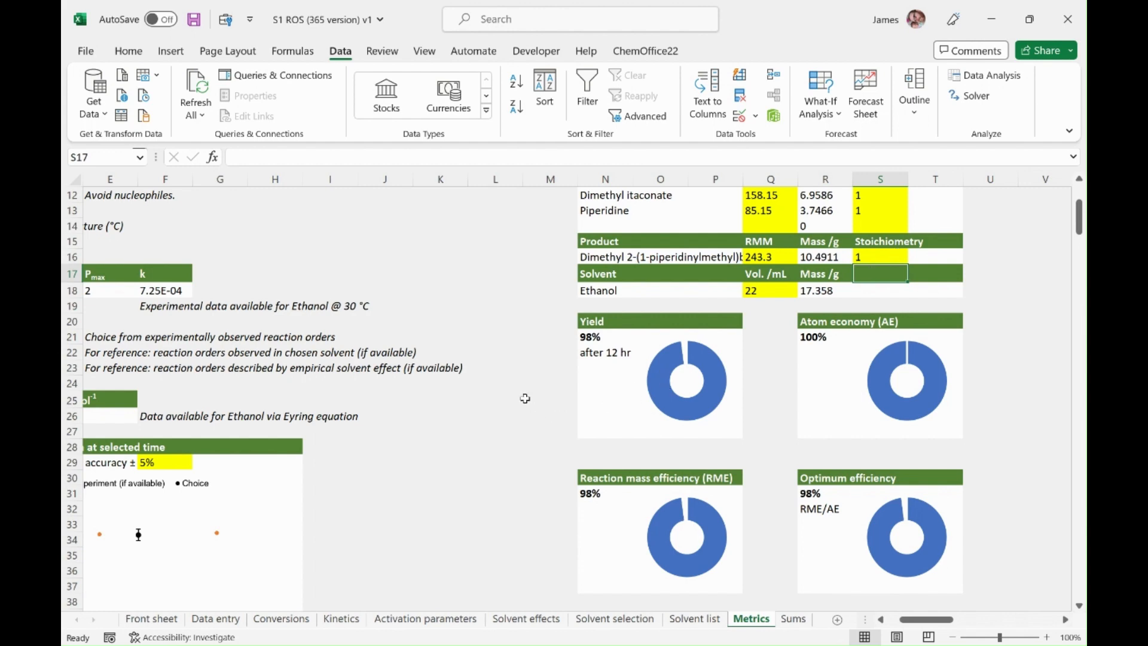
Set the initial concentration A0 to 1 in the prediction inputs.
{"action": "left_click_drag", "start_coordinate": [951, 621], "coordinate": [935, 622]}
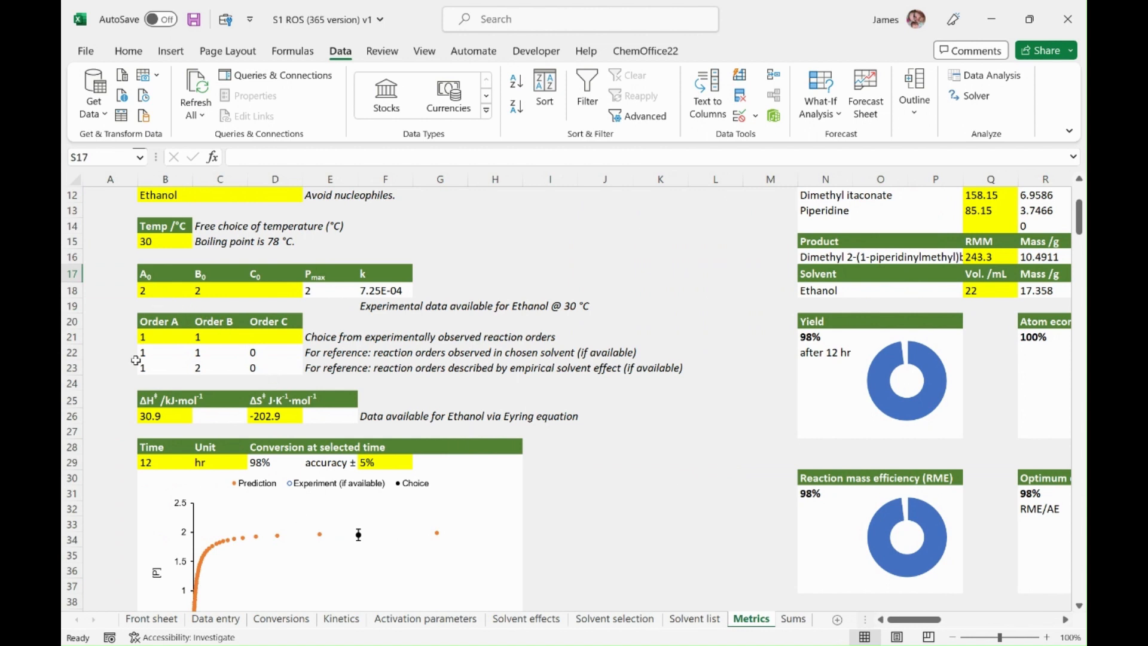
{"action": "left_click", "coordinate": [171, 293]}
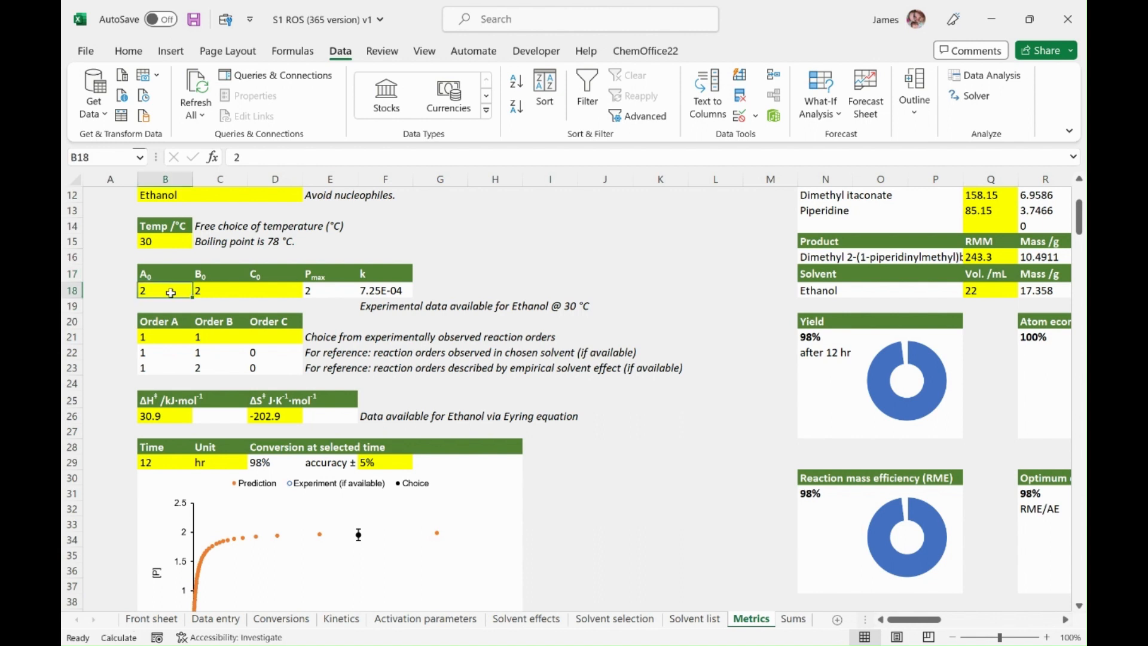
{"action": "type", "text": "1"}
{"action": "key", "text": "Return"}
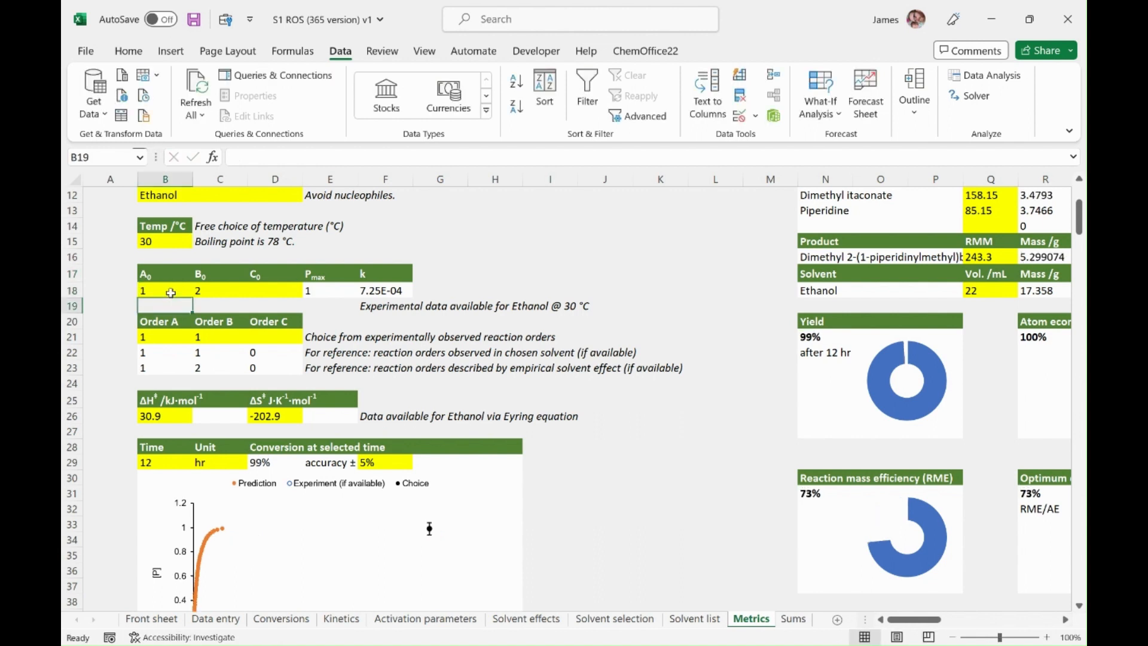
Set the reaction time for the conversion prediction to 1 hr.
{"action": "key", "text": "Down"}
{"action": "key", "text": "Down"}
{"action": "key", "text": "Down"}
{"action": "key", "text": "Down"}
{"action": "key", "text": "Down"}
{"action": "key", "text": "Down"}
{"action": "key", "text": "Down"}
{"action": "key", "text": "Down"}
{"action": "key", "text": "Down"}
{"action": "key", "text": "Down"}
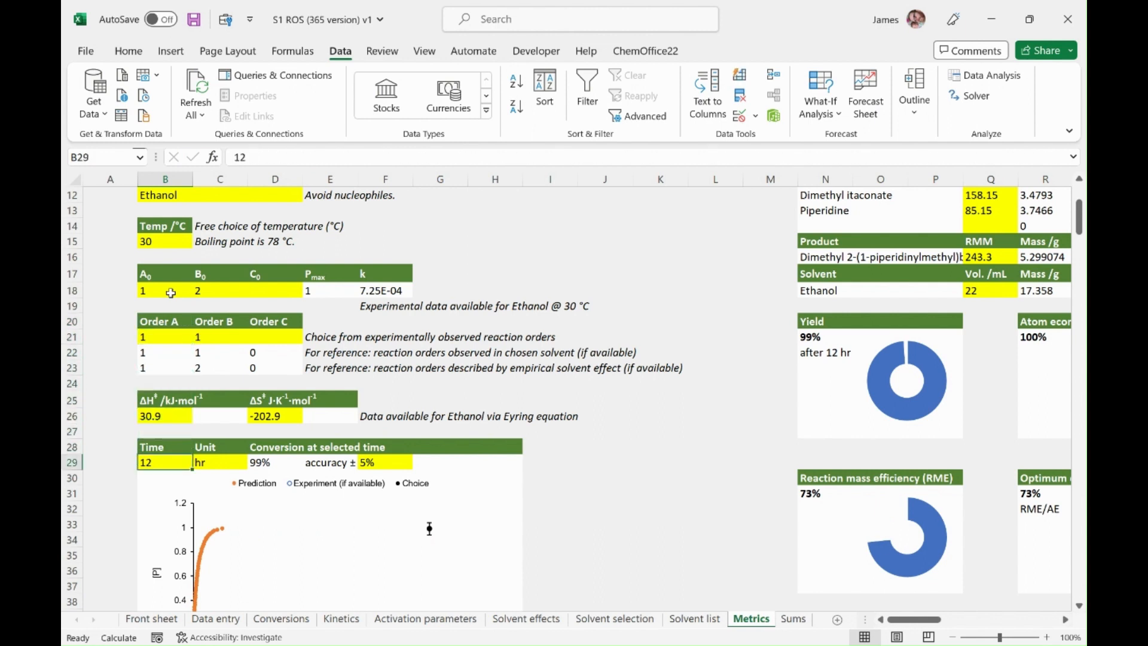
{"action": "type", "text": "2"}
{"action": "key", "text": "Return"}
{"action": "key", "text": "Up"}
{"action": "type", "text": "1"}
{"action": "key", "text": "Return"}
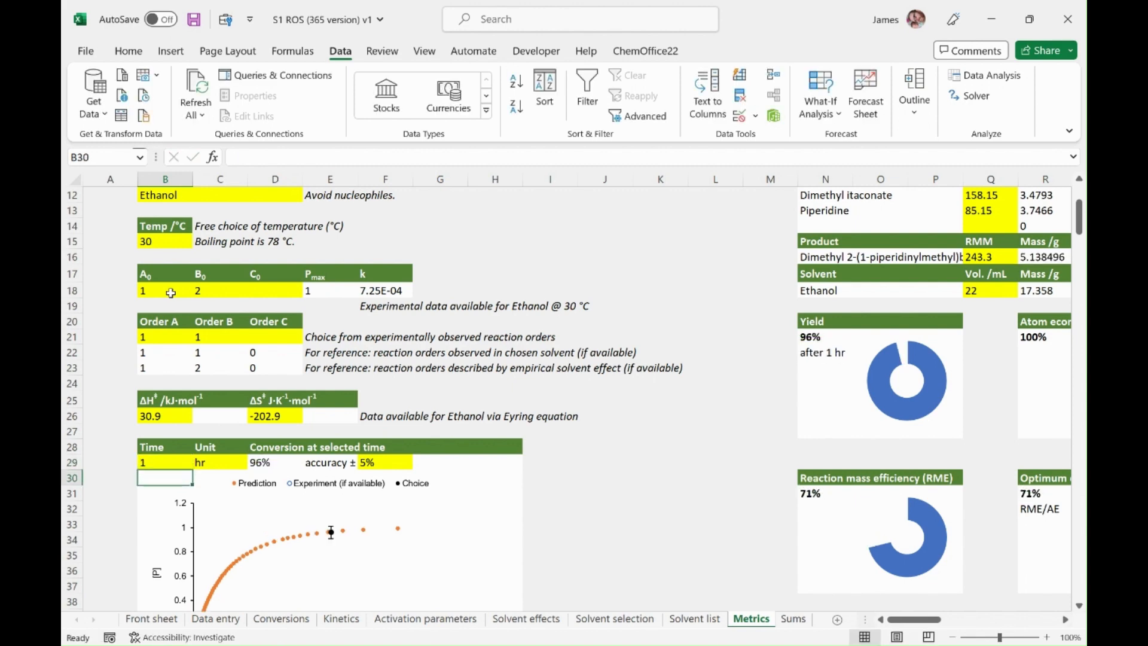
Examine the yield, atom economy, reaction mass efficiency and optimum efficiency predicted with excess piperidine after 1 hr.
{"action": "key", "text": "Right"}
{"action": "key", "text": "Right"}
{"action": "key", "text": "Right"}
{"action": "key", "text": "Right"}
{"action": "key", "text": "Right"}
{"action": "key", "text": "Right"}
{"action": "key", "text": "Right"}
{"action": "key", "text": "Right"}
{"action": "key", "text": "Right"}
{"action": "key", "text": "Right"}
{"action": "key", "text": "Right"}
{"action": "key", "text": "Right"}
{"action": "key", "text": "Right"}
{"action": "key", "text": "Right"}
{"action": "key", "text": "Right"}
{"action": "key", "text": "Right"}
{"action": "key", "text": "Right"}
{"action": "key", "text": "Right"}
{"action": "key", "text": "Right"}
{"action": "key", "text": "Right"}
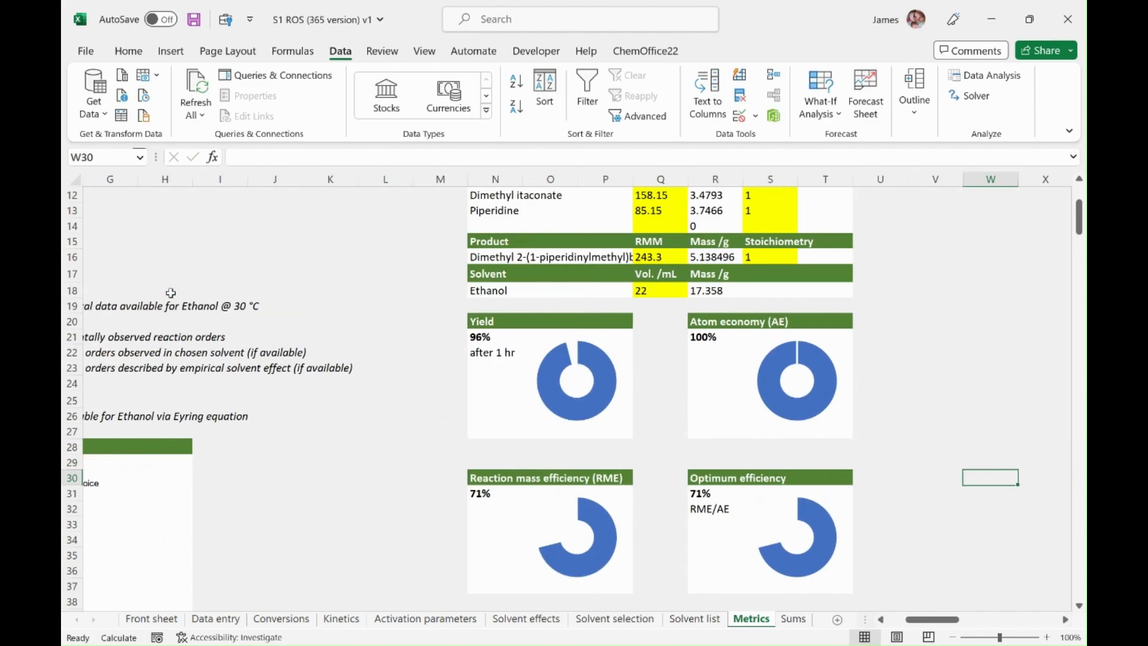
{"action": "left_click", "coordinate": [442, 352]}
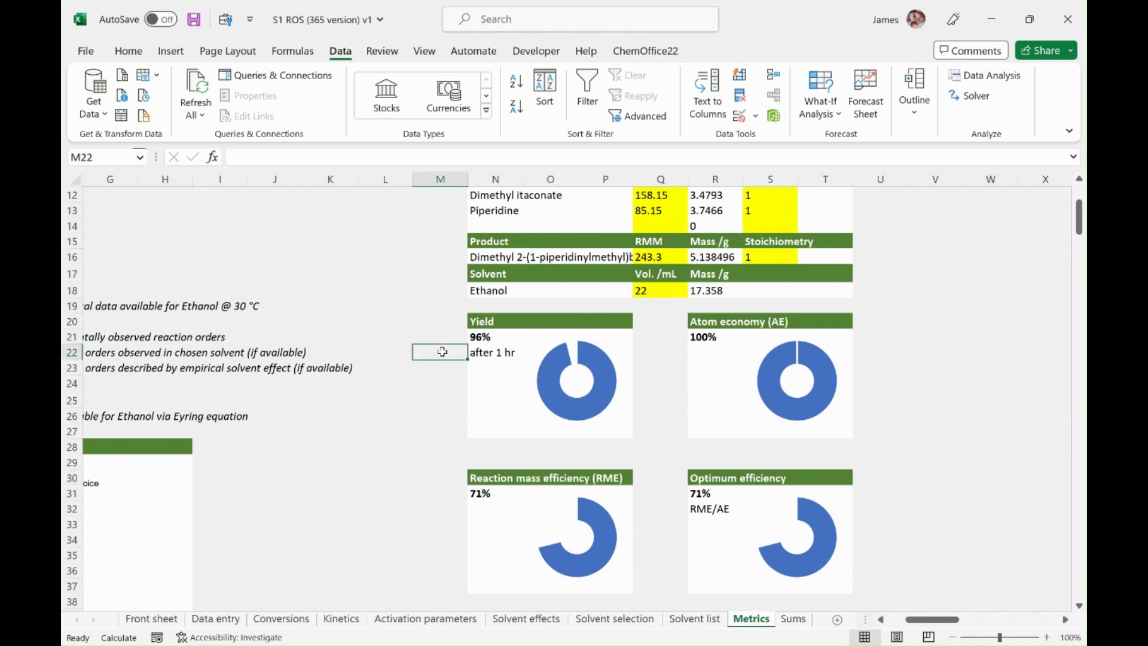
{"action": "left_click", "coordinate": [668, 322]}
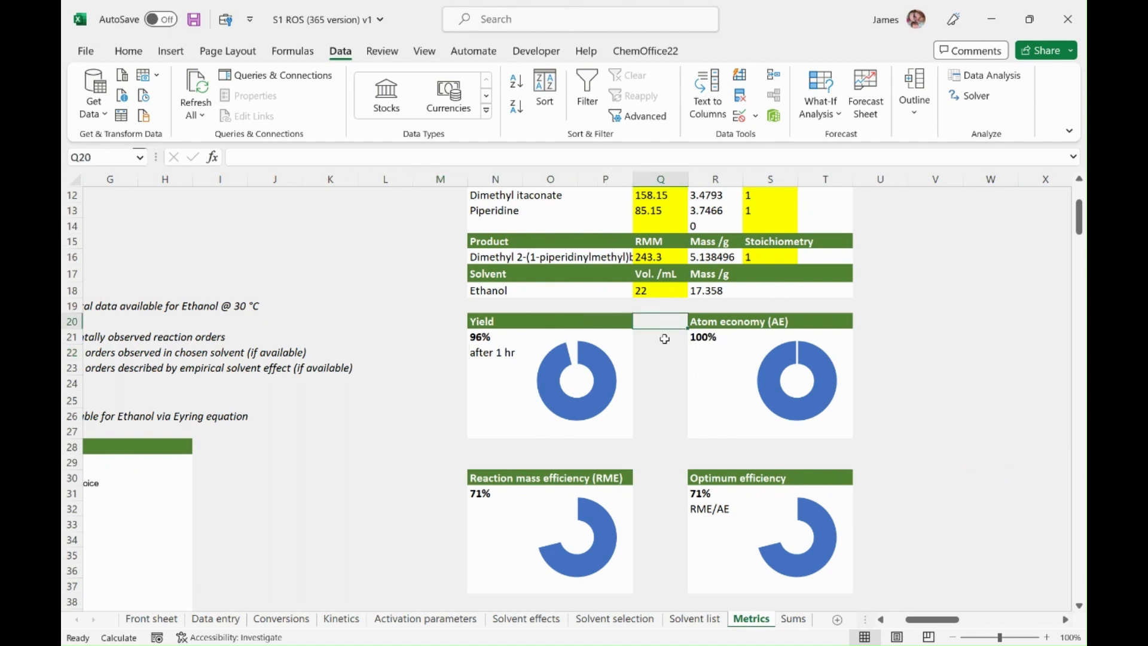
{"action": "key", "text": "Right"}
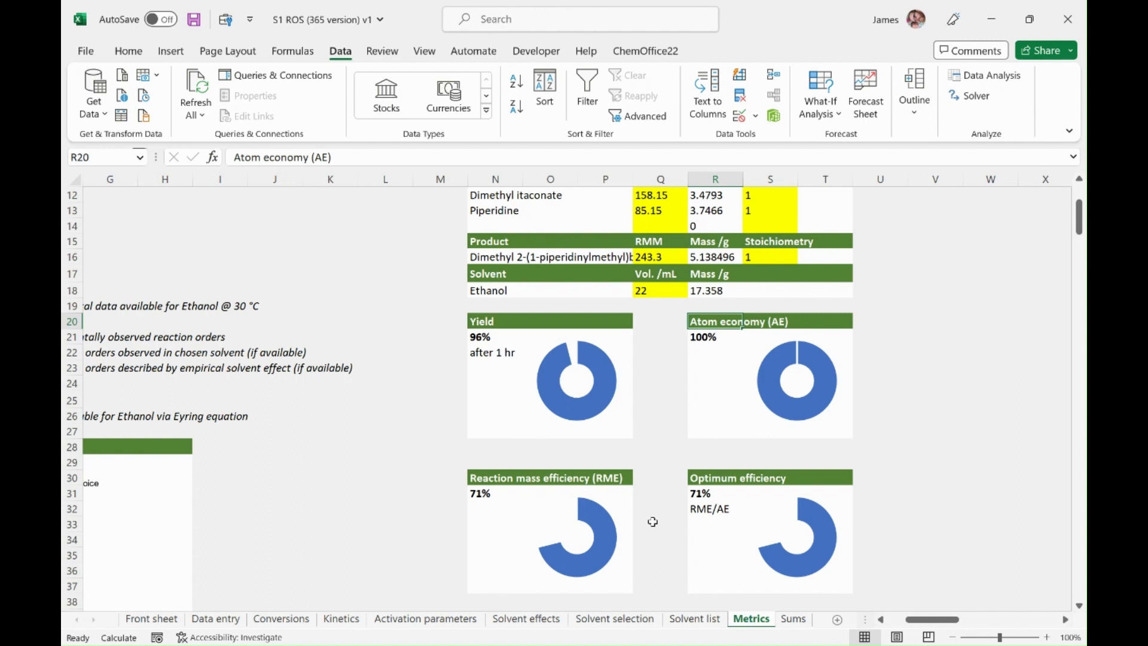
Set the initial concentration B0 to 1 so both reactants are used in equal amounts.
{"action": "key", "text": "Left"}
{"action": "key", "text": "Left"}
{"action": "key", "text": "Left"}
{"action": "key", "text": "Left"}
{"action": "key", "text": "Left"}
{"action": "key", "text": "Left"}
{"action": "key", "text": "Left"}
{"action": "key", "text": "Left"}
{"action": "key", "text": "Left"}
{"action": "key", "text": "Left"}
{"action": "key", "text": "Left"}
{"action": "key", "text": "Left"}
{"action": "key", "text": "Left"}
{"action": "key", "text": "Left"}
{"action": "key", "text": "Left"}
{"action": "key", "text": "Left"}
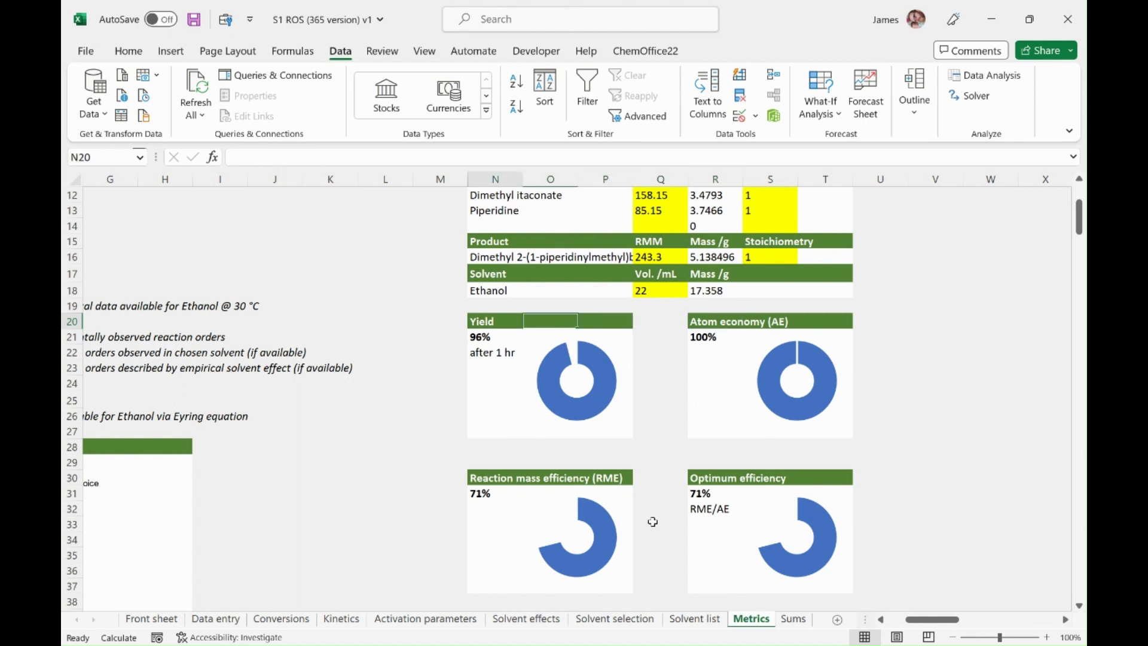
{"action": "key", "text": "Up"}
{"action": "key", "text": "Up"}
{"action": "key", "text": "Right"}
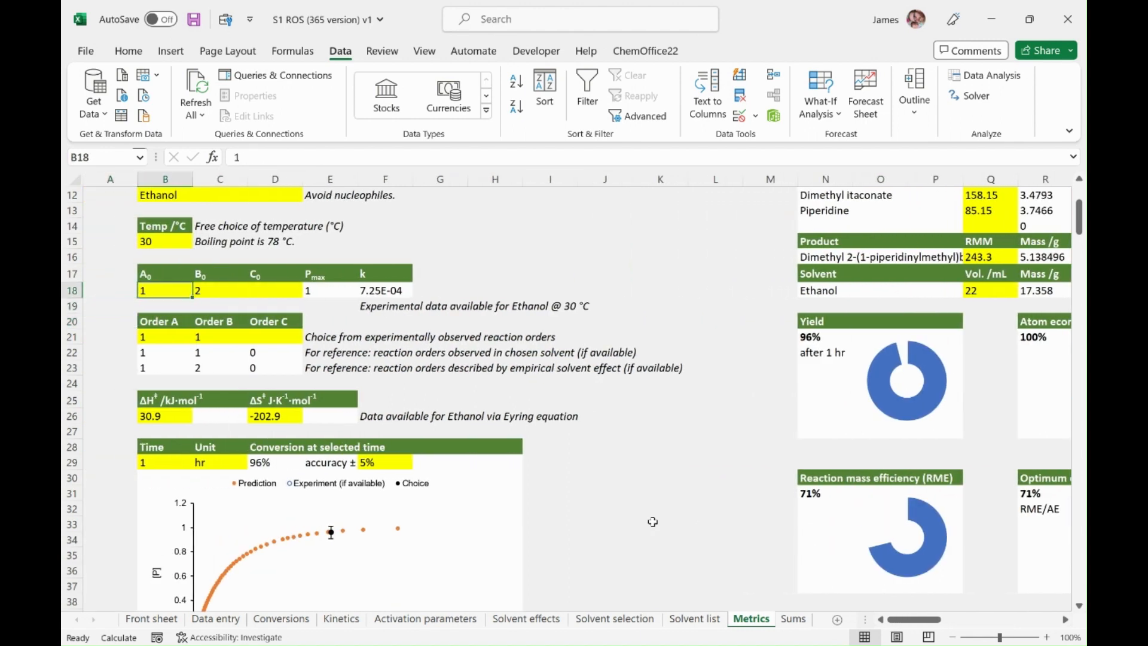
{"action": "type", "text": "1"}
{"action": "key", "text": "Right"}
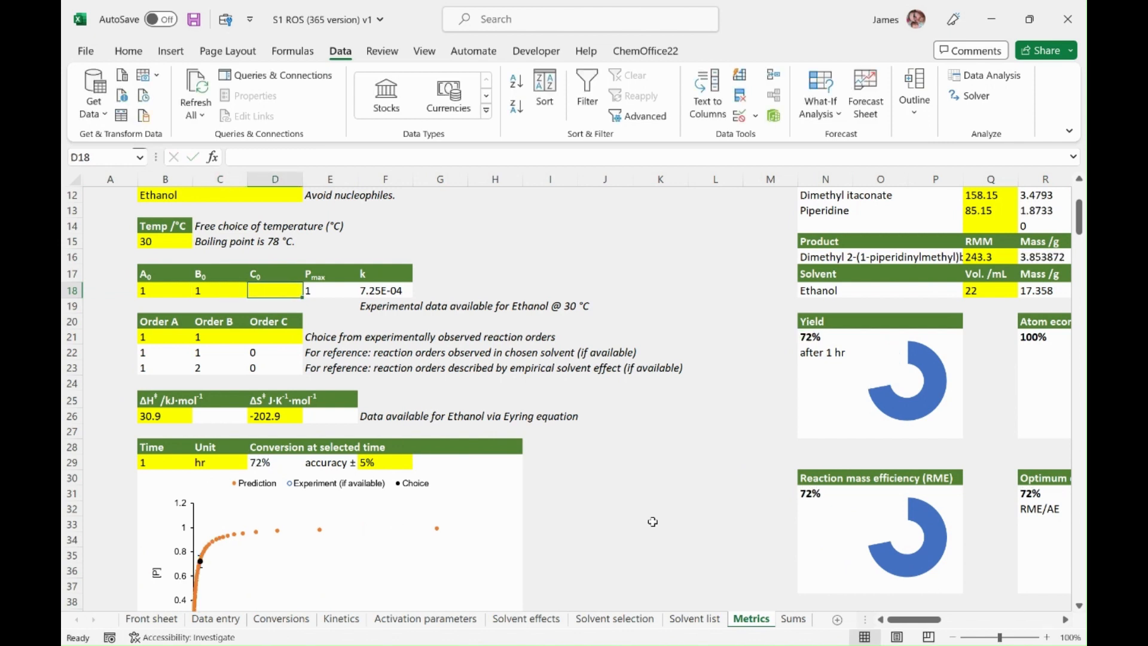
Extend the reaction time for the conversion prediction to 3 hr.
{"action": "key", "text": "Right"}
{"action": "key", "text": "Right"}
{"action": "key", "text": "Right"}
{"action": "key", "text": "Right"}
{"action": "key", "text": "Right"}
{"action": "key", "text": "Right"}
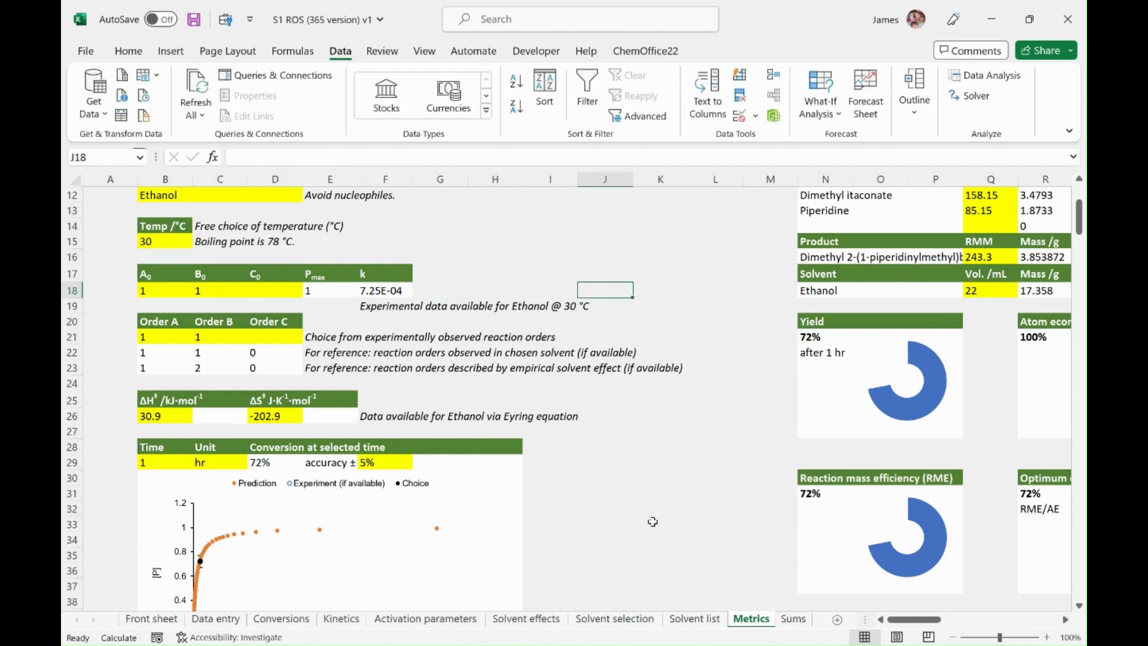
{"action": "left_click", "coordinate": [163, 462]}
{"action": "type", "text": "3"}
{"action": "key", "text": "Return"}
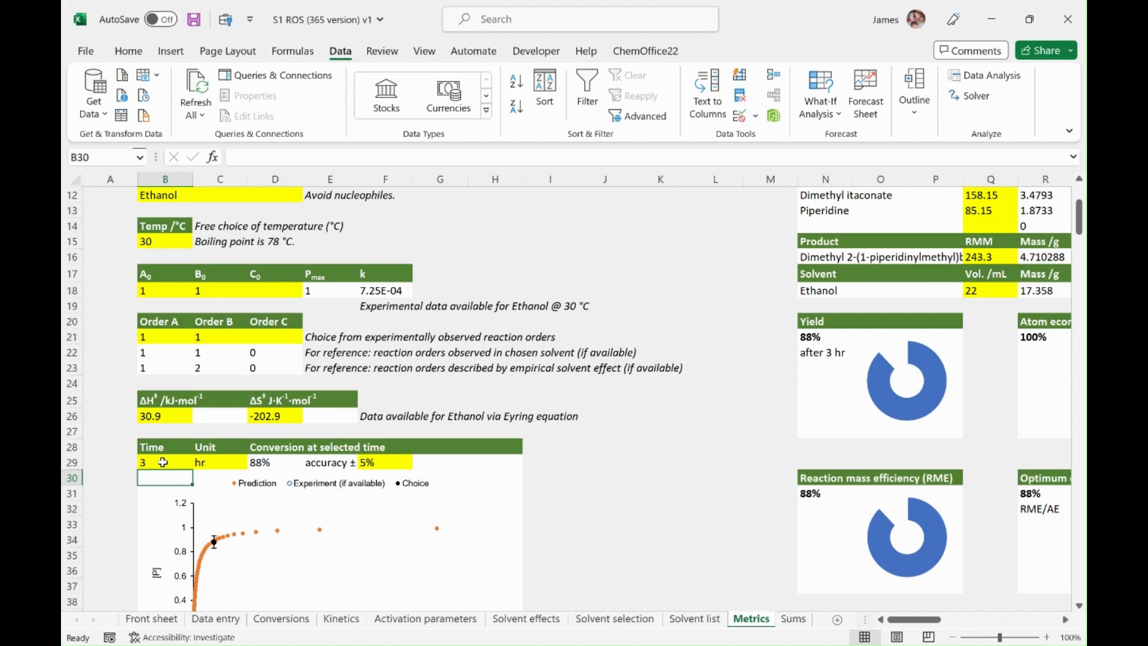
Examine the green metrics charts predicted for equal reactant concentrations after 3 hr.
{"action": "key", "text": "Right"}
{"action": "key", "text": "Right"}
{"action": "key", "text": "Right"}
{"action": "key", "text": "Right"}
{"action": "key", "text": "Right"}
{"action": "key", "text": "Right"}
{"action": "key", "text": "Right"}
{"action": "key", "text": "Right"}
{"action": "key", "text": "Right"}
{"action": "key", "text": "Right"}
{"action": "key", "text": "Right"}
{"action": "key", "text": "Right"}
{"action": "key", "text": "Right"}
{"action": "key", "text": "Right"}
{"action": "key", "text": "Right"}
{"action": "key", "text": "Right"}
{"action": "key", "text": "Right"}
{"action": "key", "text": "Right"}
{"action": "key", "text": "Right"}
{"action": "key", "text": "Right"}
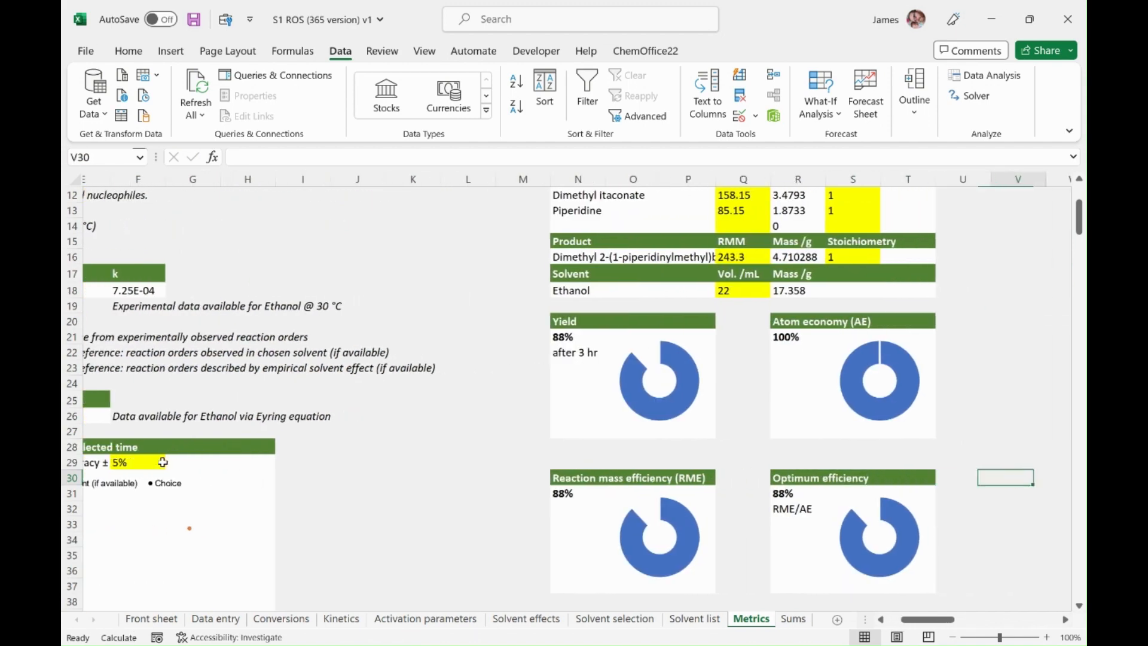